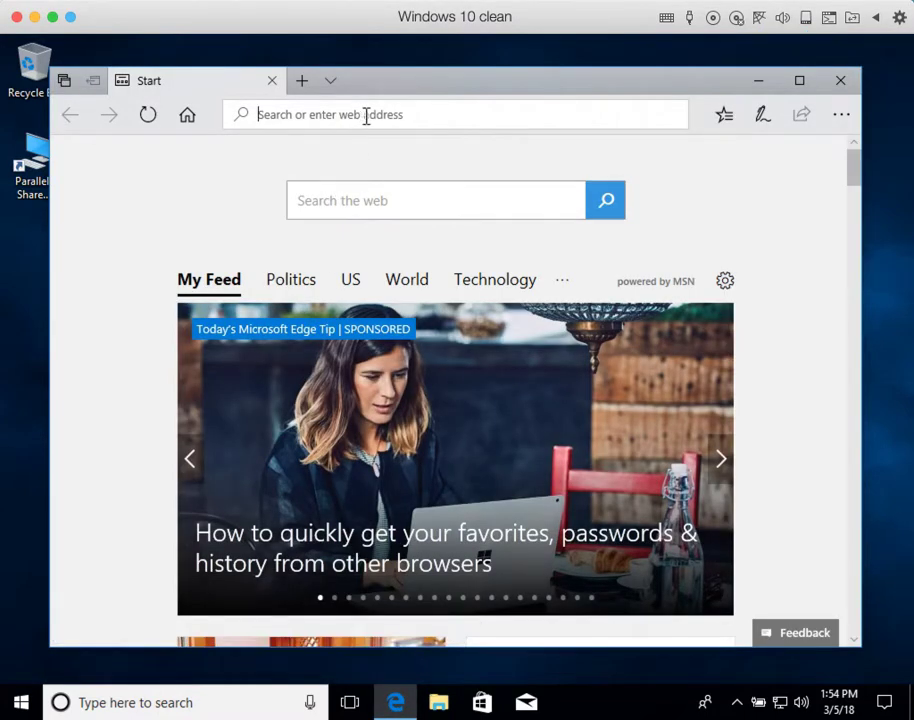
Step: Open github.com/bvcms/bvcms in Edge from the address-bar history suggestion for 'github'
text(gith)
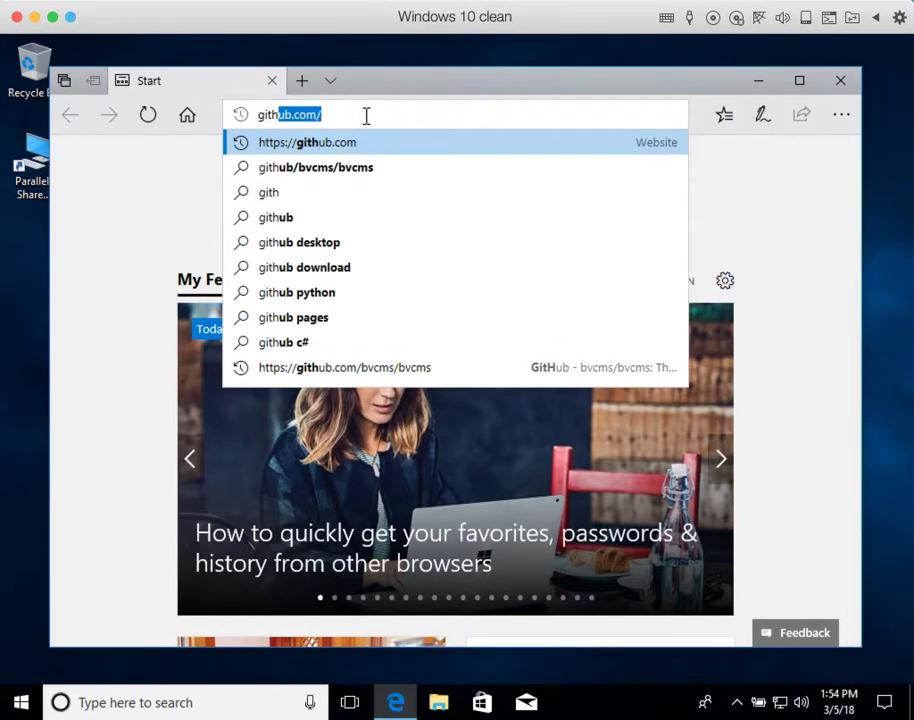
text(ub)
key(Down)
key(Down)
key(Down)
key(Down)
key(Down)
key(Down)
key(Down)
key(Down)
key(Return)
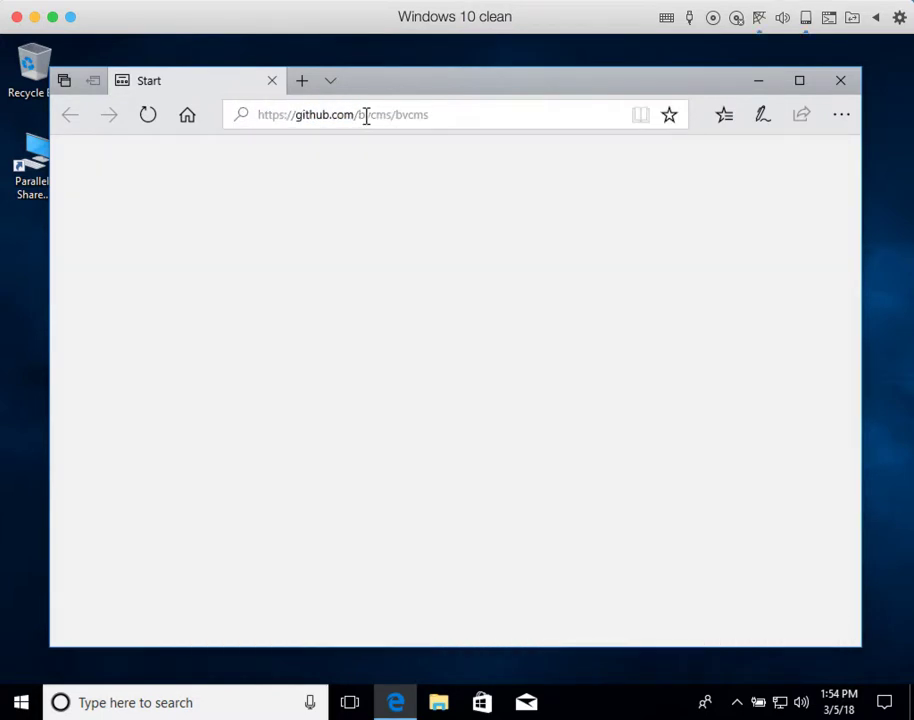
Step: Add the bvcms GitHub repository page to Edge Favorites
scroll(515, 330, down, 2)
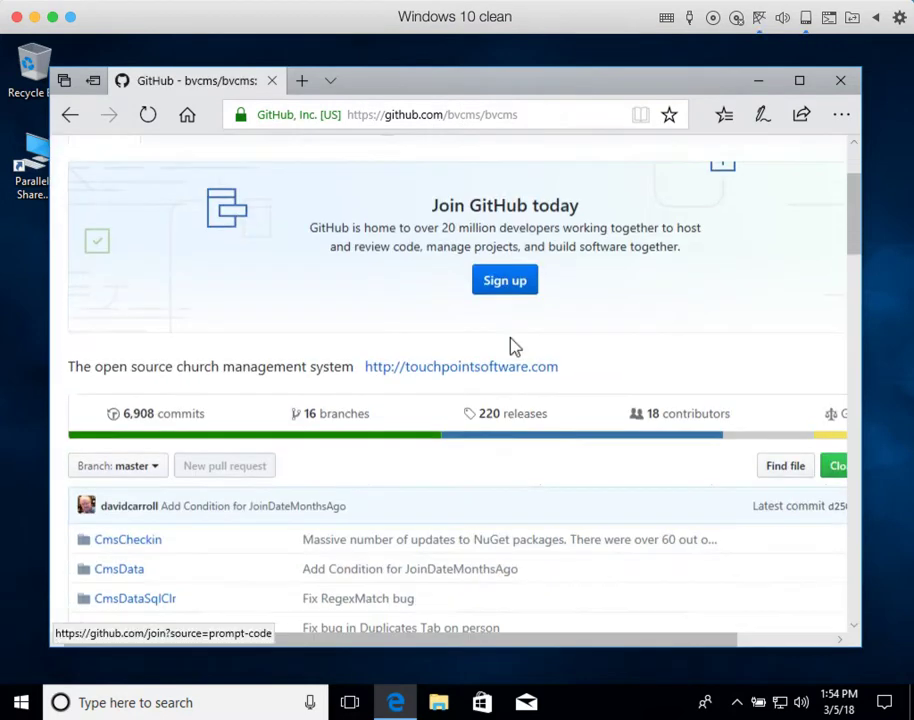
scroll(515, 342, down, 10)
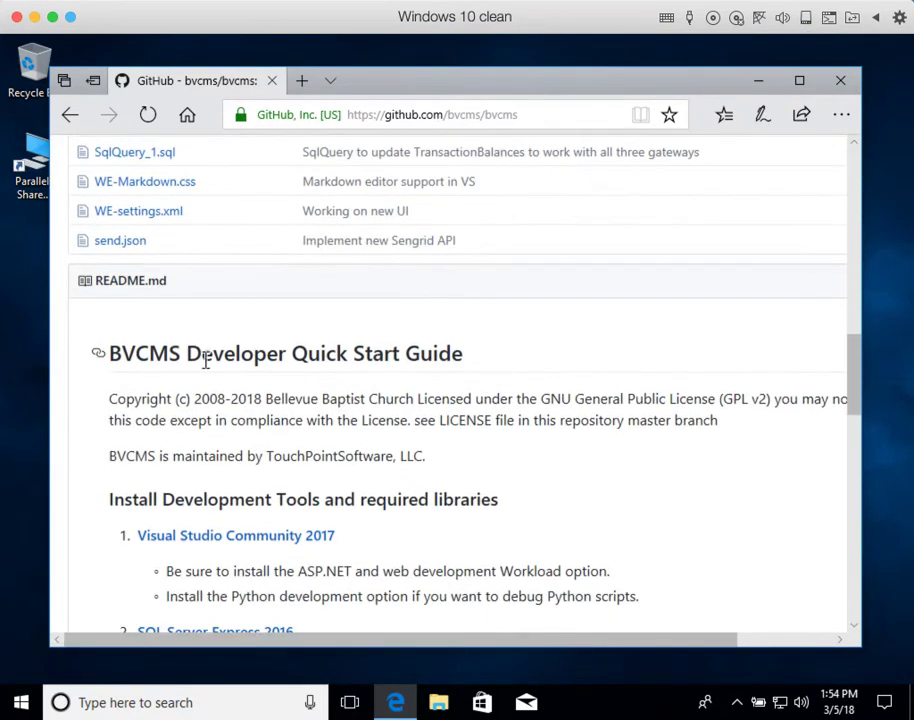
scroll(320, 384, down, 2)
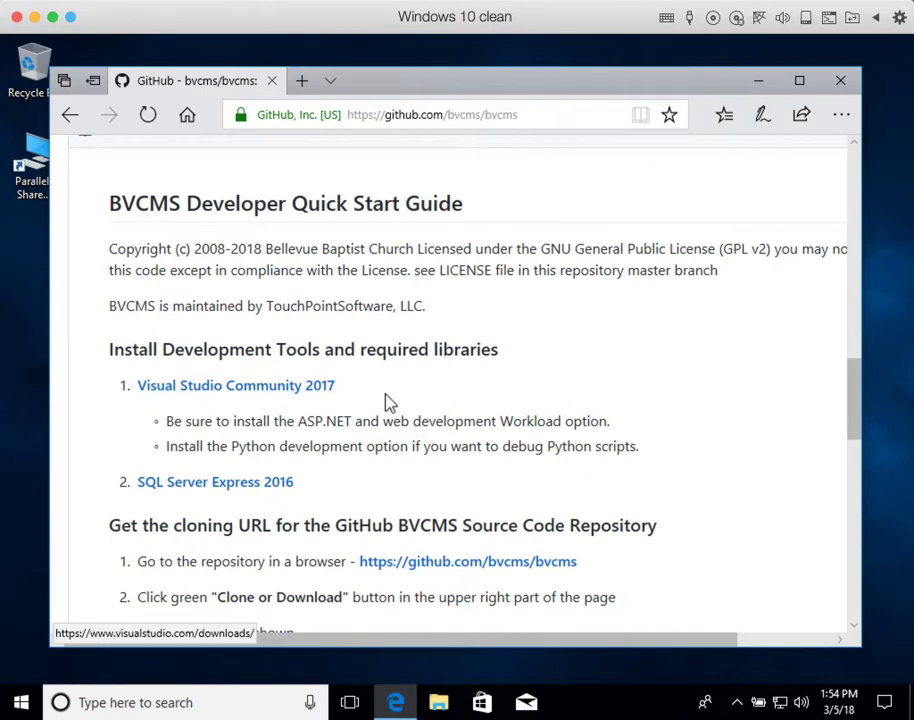
scroll(394, 400, up, 2)
scroll(394, 400, down, 3)
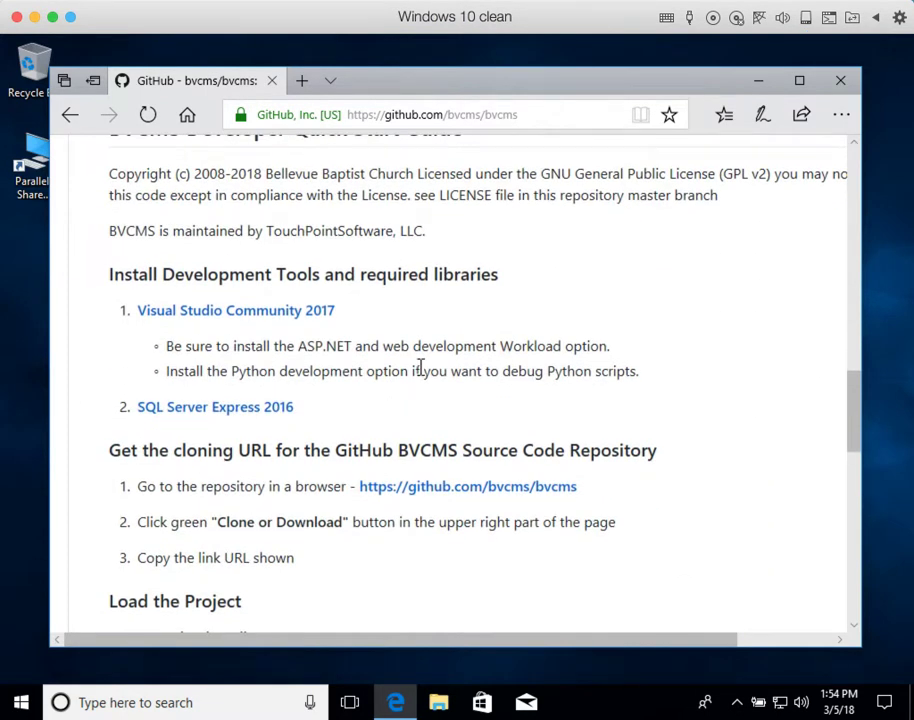
scroll(418, 342, up, 15)
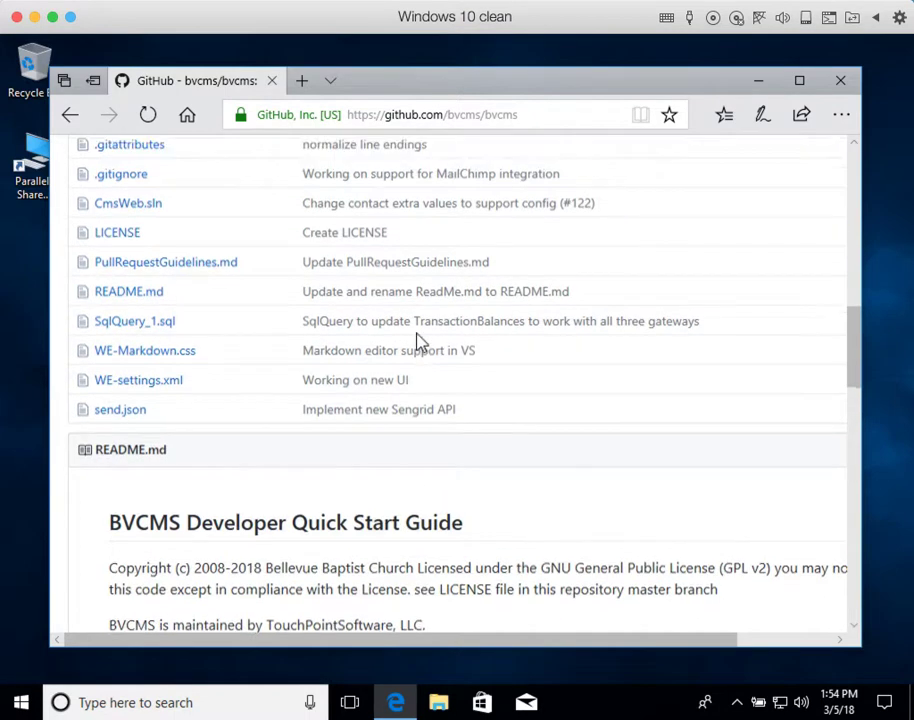
click(667, 116)
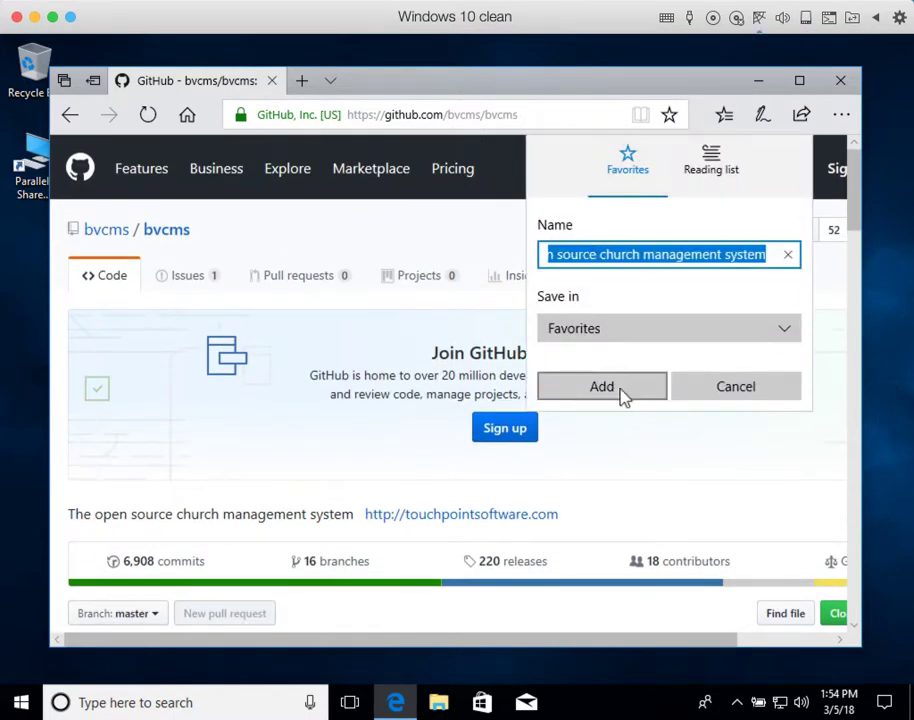
click(620, 392)
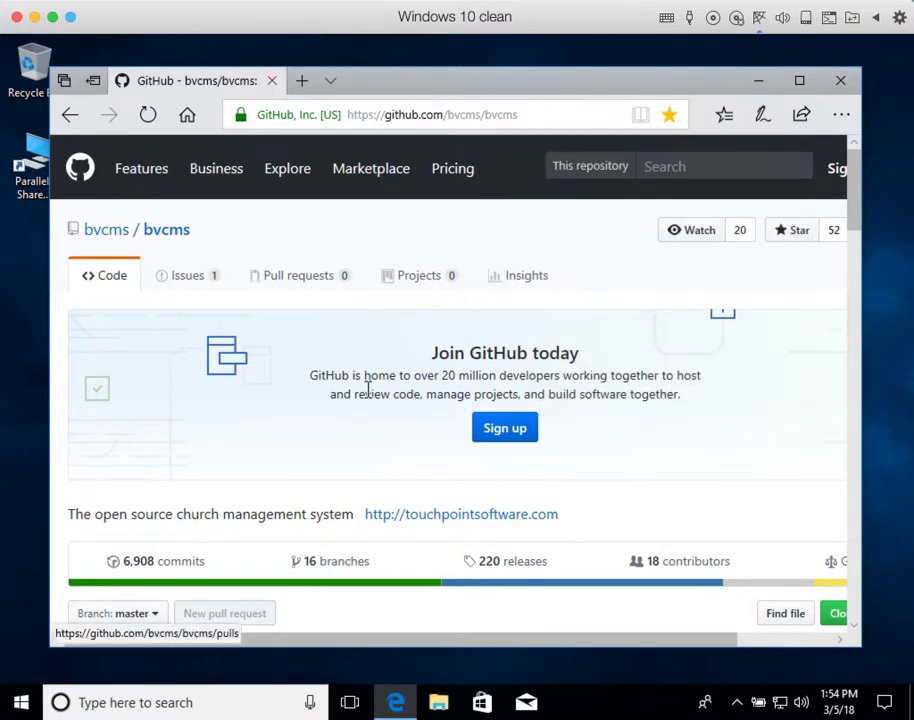
Step: Follow the README's Visual Studio Community 2017 link to the Visual Studio Downloads page
scroll(368, 402, down, 15)
scroll(368, 402, down, 1)
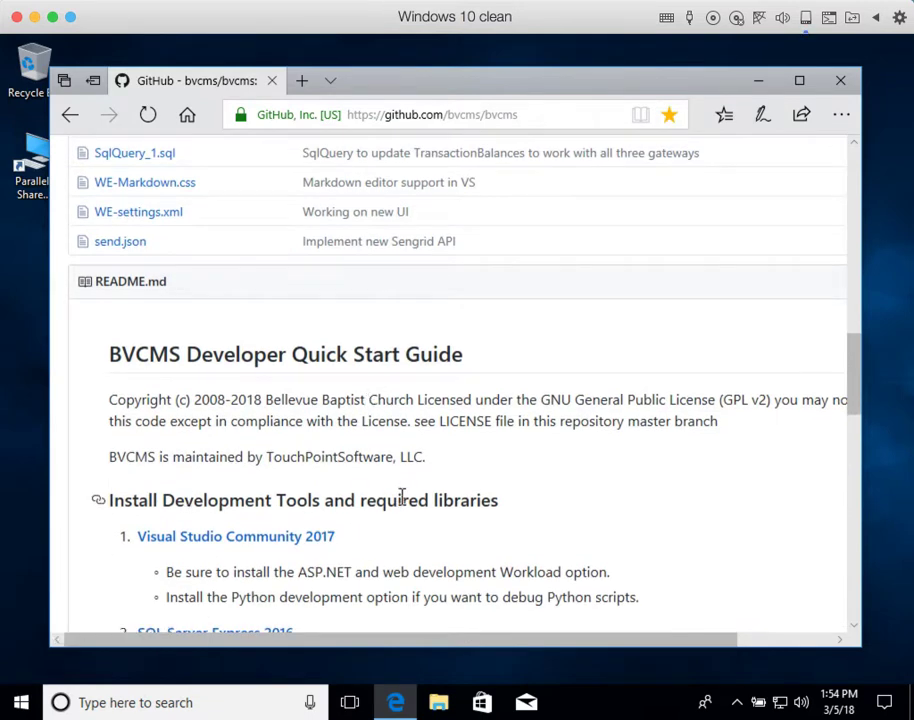
scroll(243, 553, down, 3)
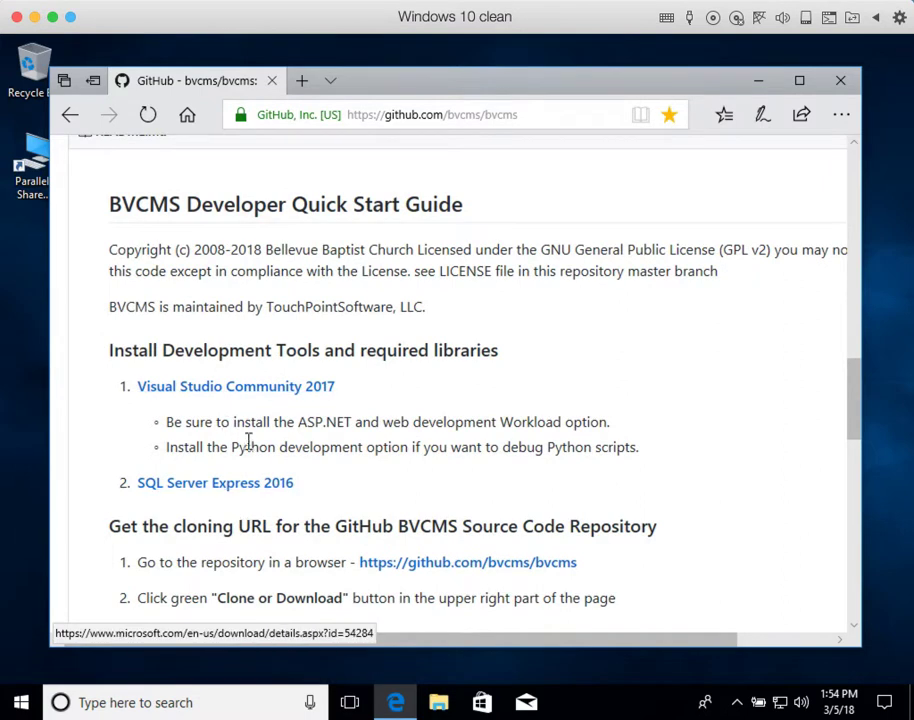
click(247, 390)
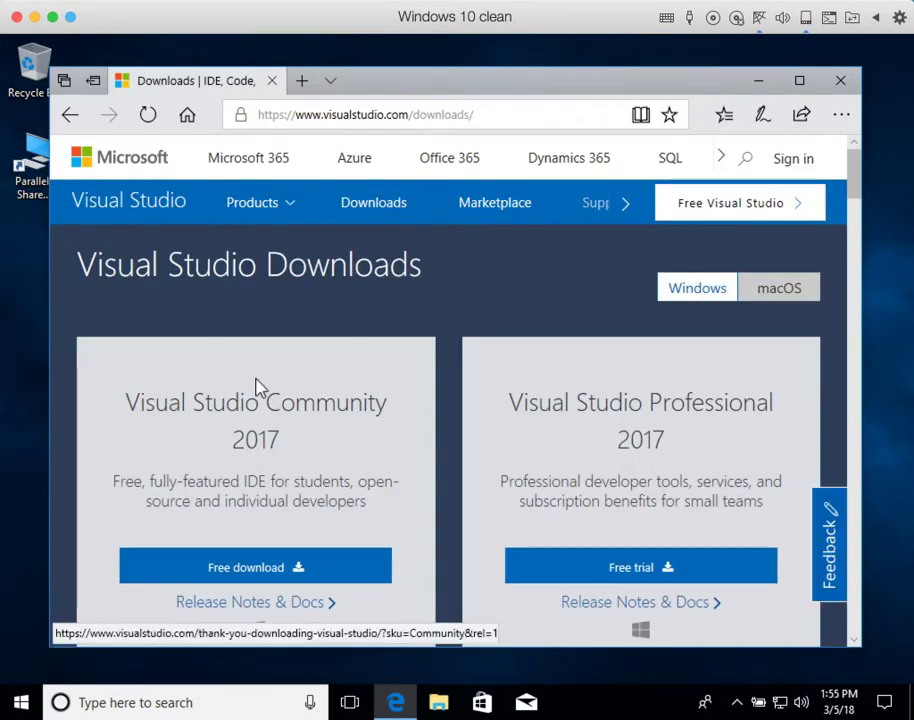
Step: Start the Free download of the 1.1 MB vs_community installer for Visual Studio Community 2017
scroll(250, 500, down, 3)
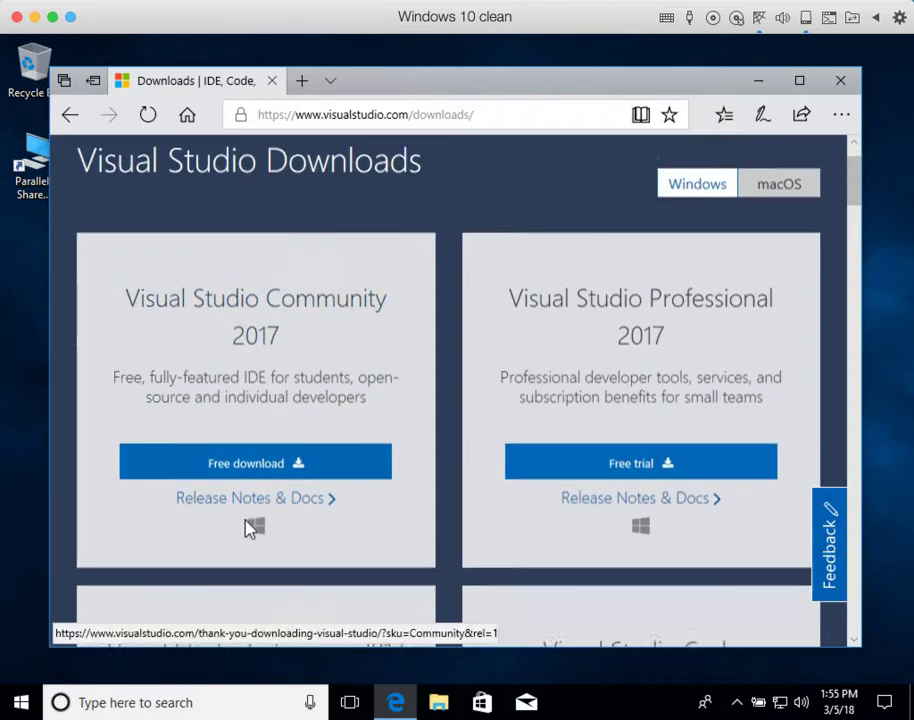
click(265, 424)
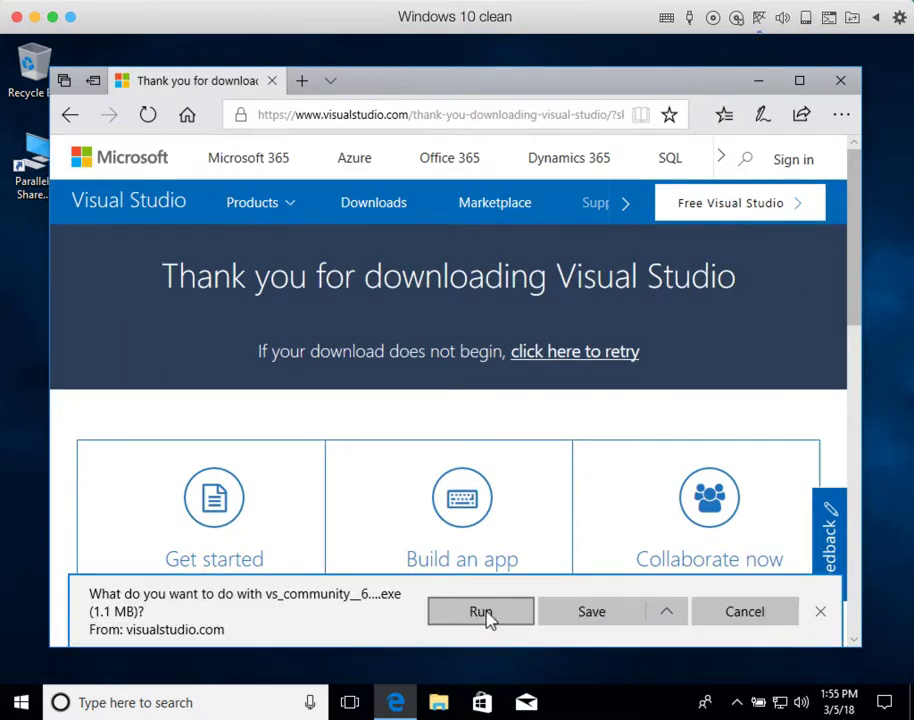
Step: Run the vs_community installer, approve the UAC prompt, and continue to the Community 2017 workload selection
click(480, 612)
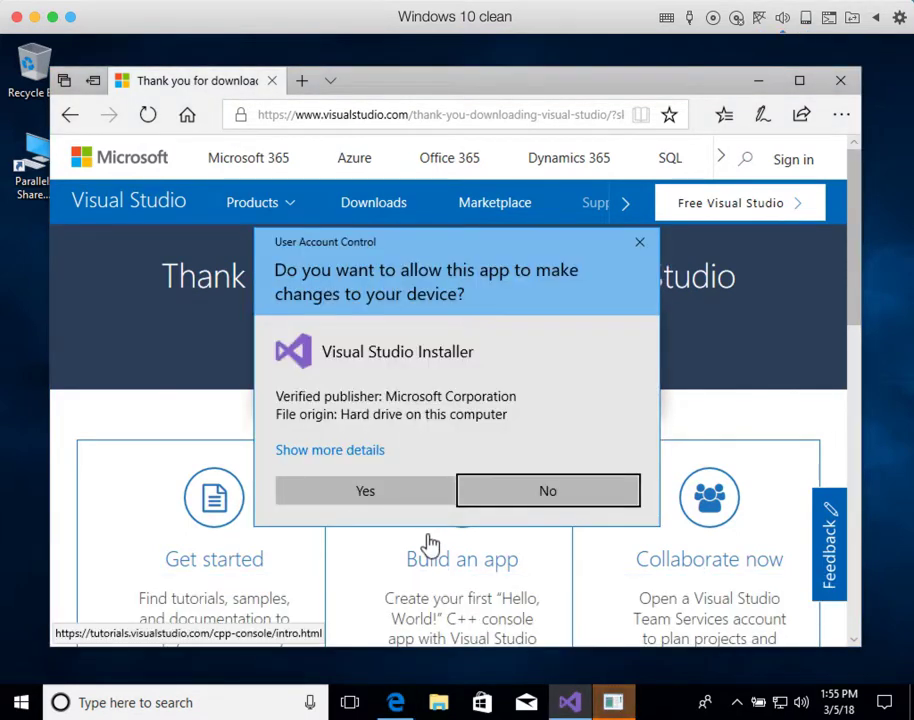
click(393, 490)
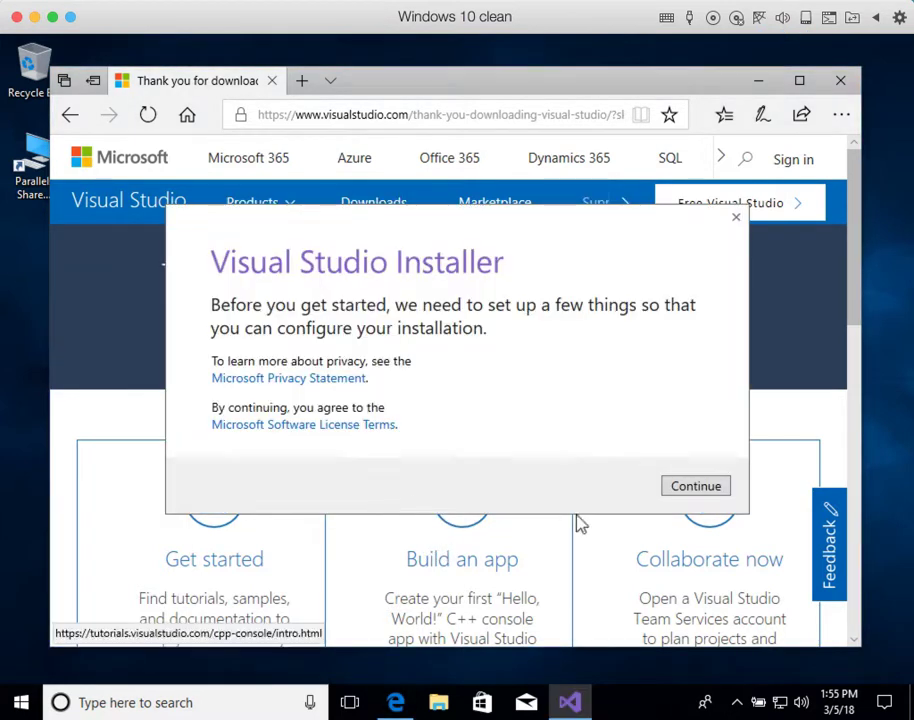
click(683, 490)
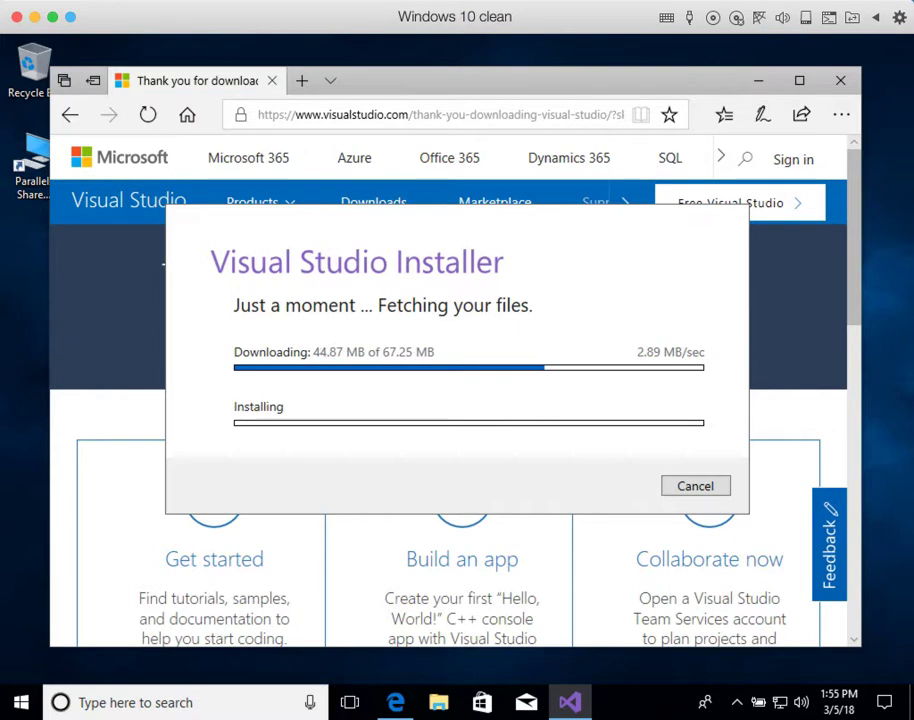
click(442, 1)
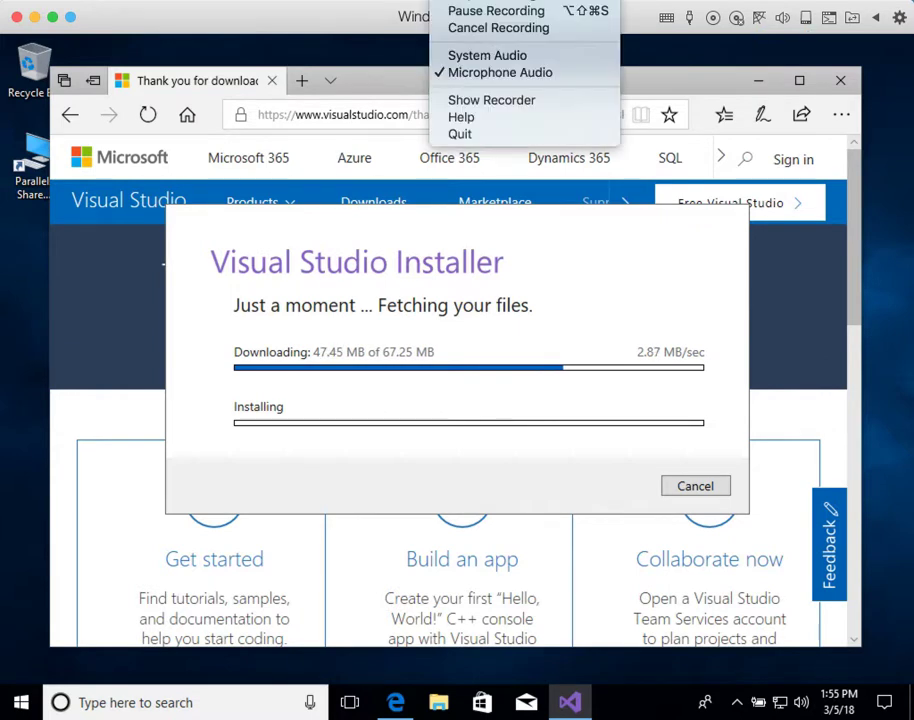
click(482, 12)
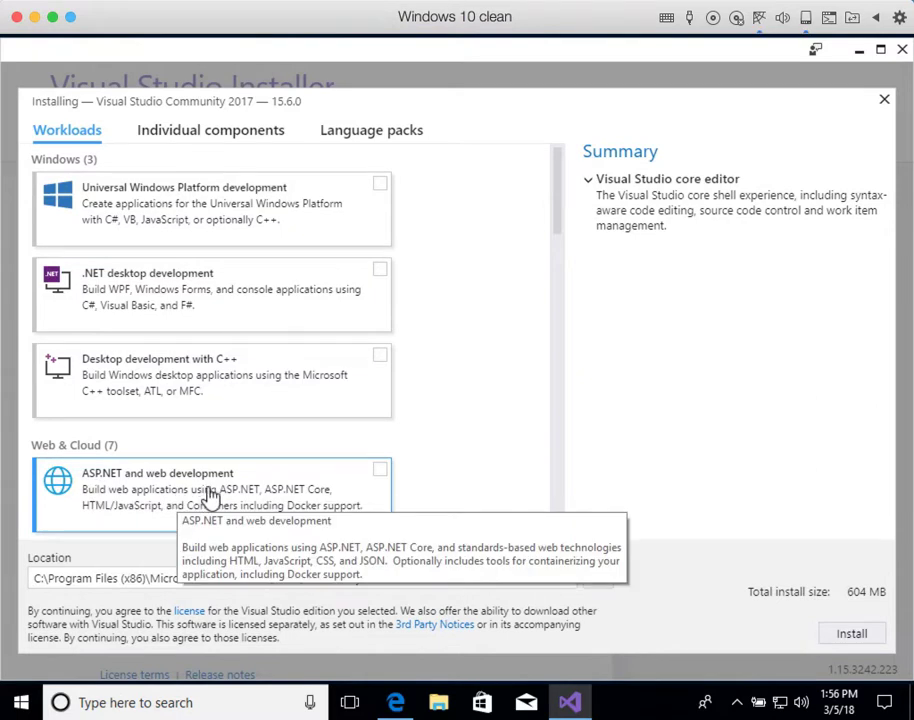
Step: Select the ASP.NET and web development workload (7.47 GB) and begin installing Community 2017
click(381, 470)
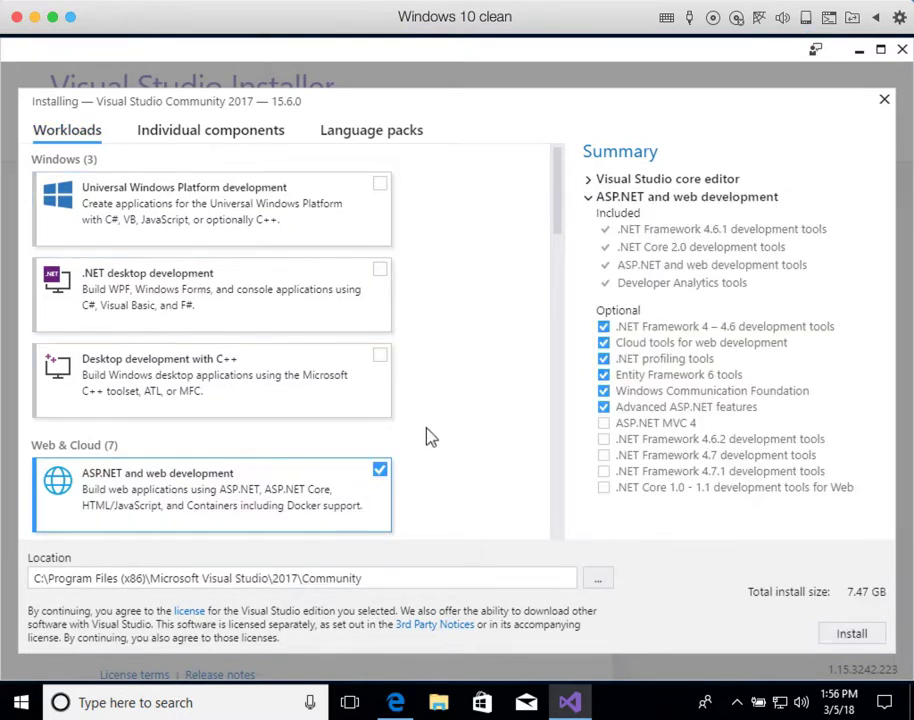
scroll(429, 452, down, 5)
scroll(433, 455, up, 5)
click(849, 640)
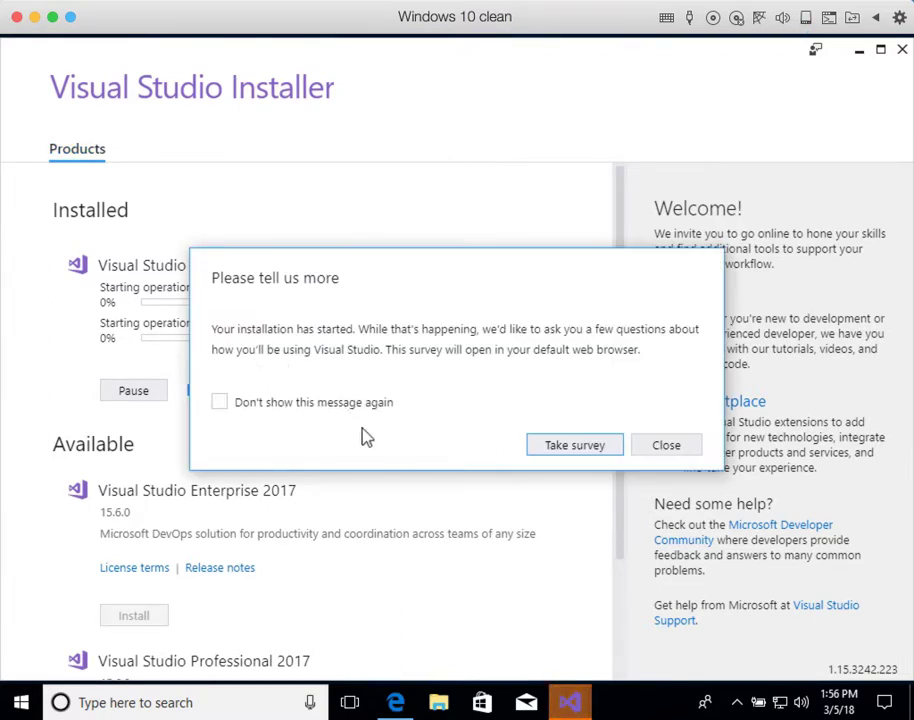
Step: Close the survey with 'Don't show this message again' checked and let the download reach 43%
click(219, 402)
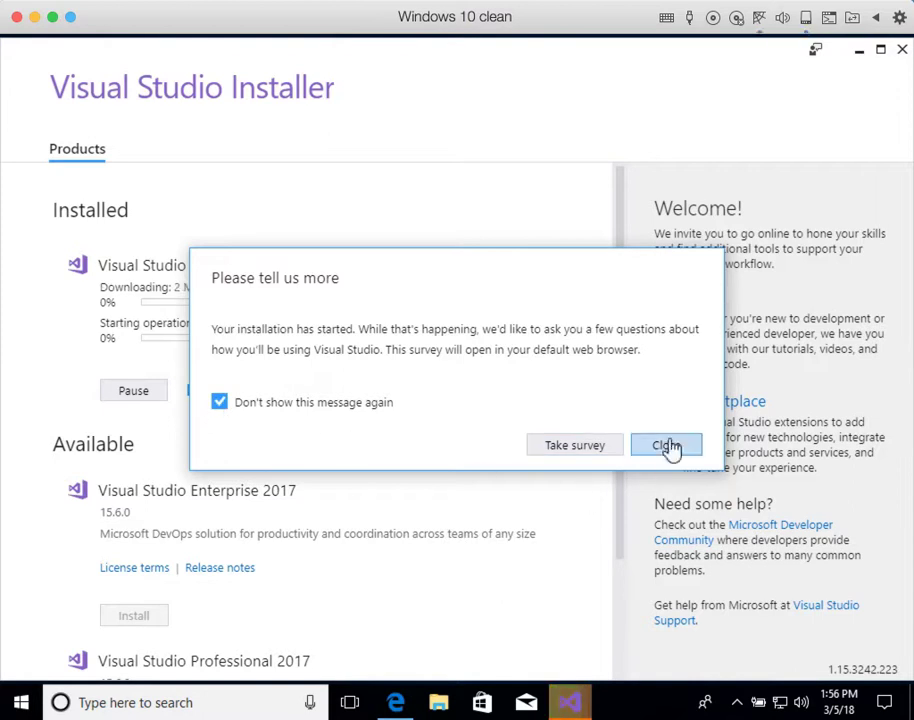
click(668, 447)
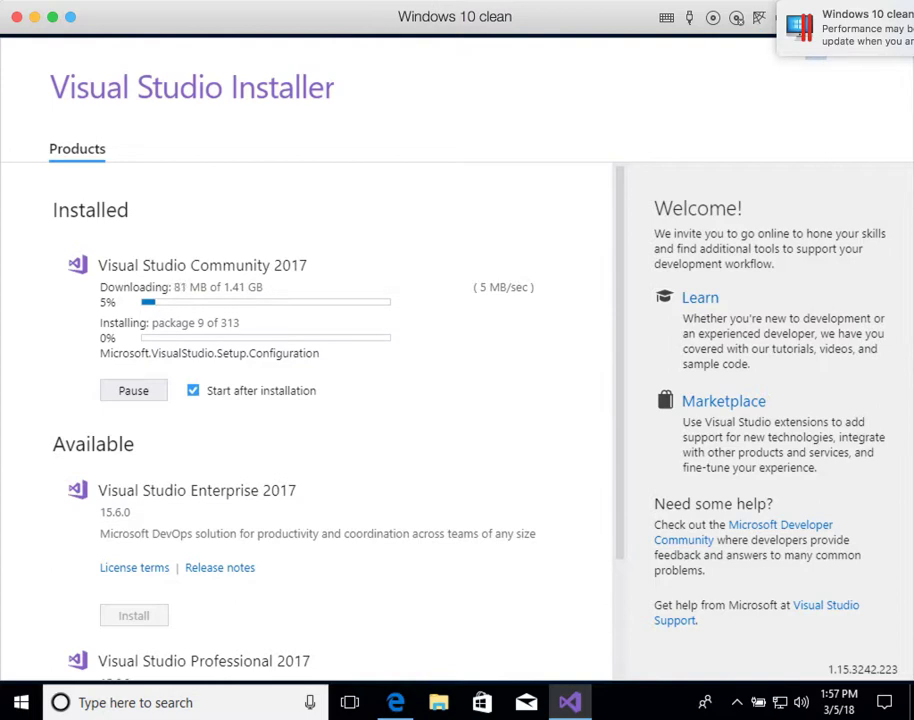
click(445, 0)
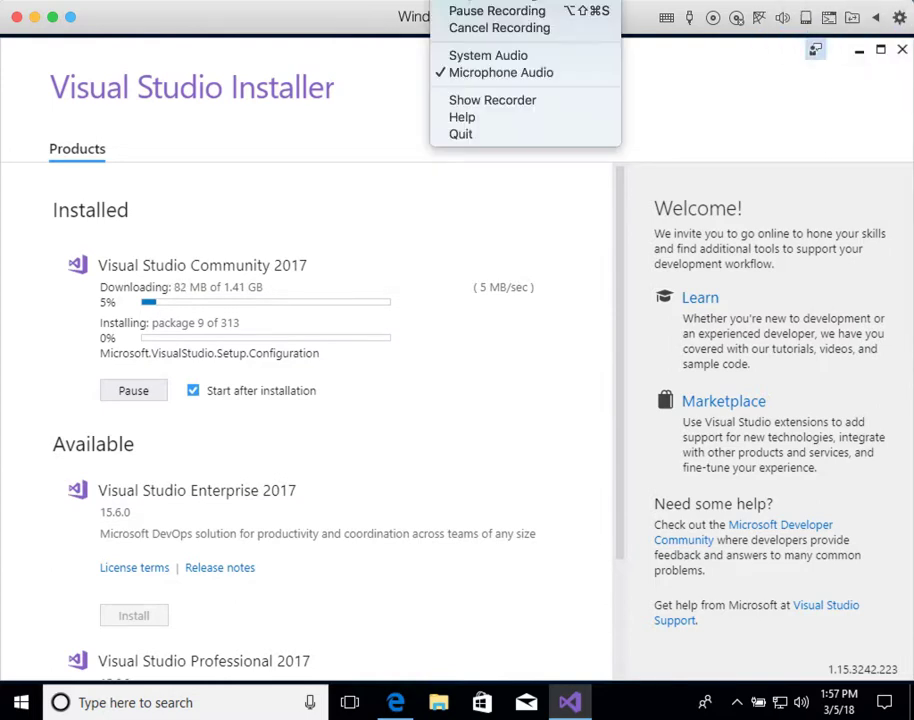
click(475, 12)
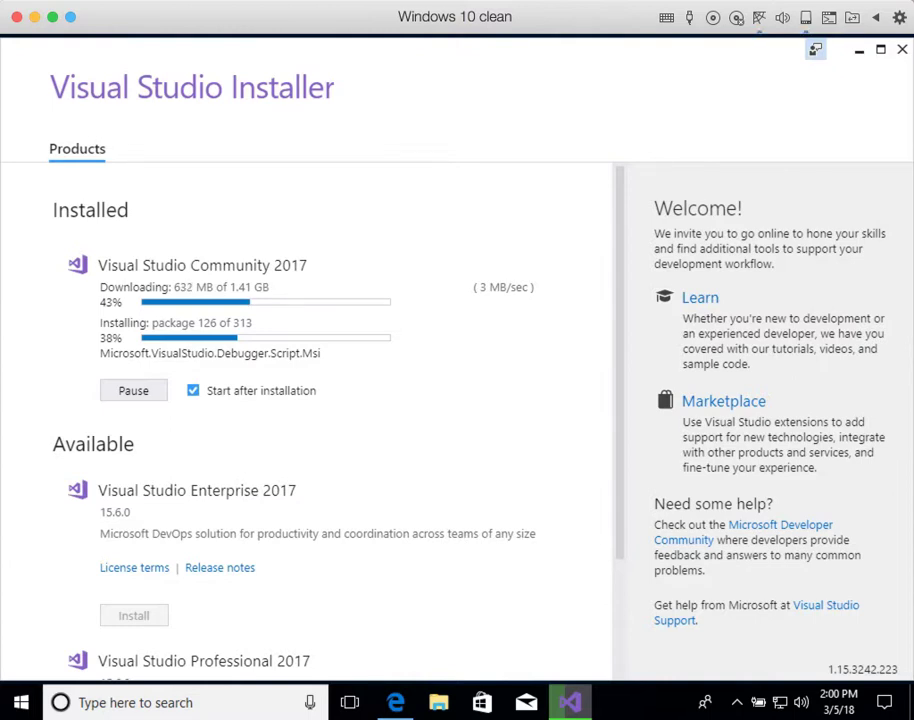
click(441, 0)
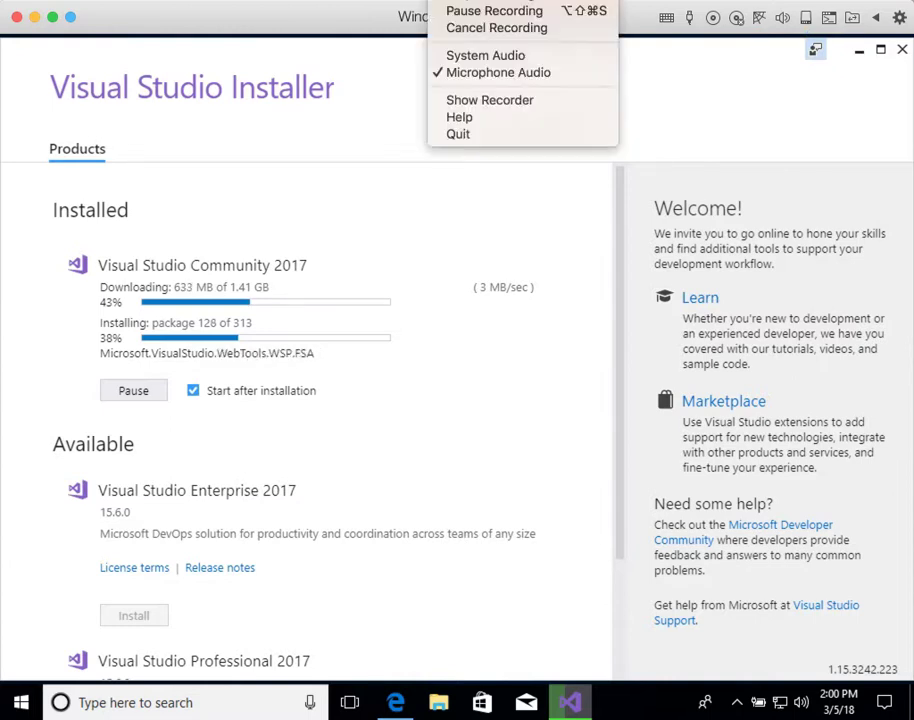
click(491, 12)
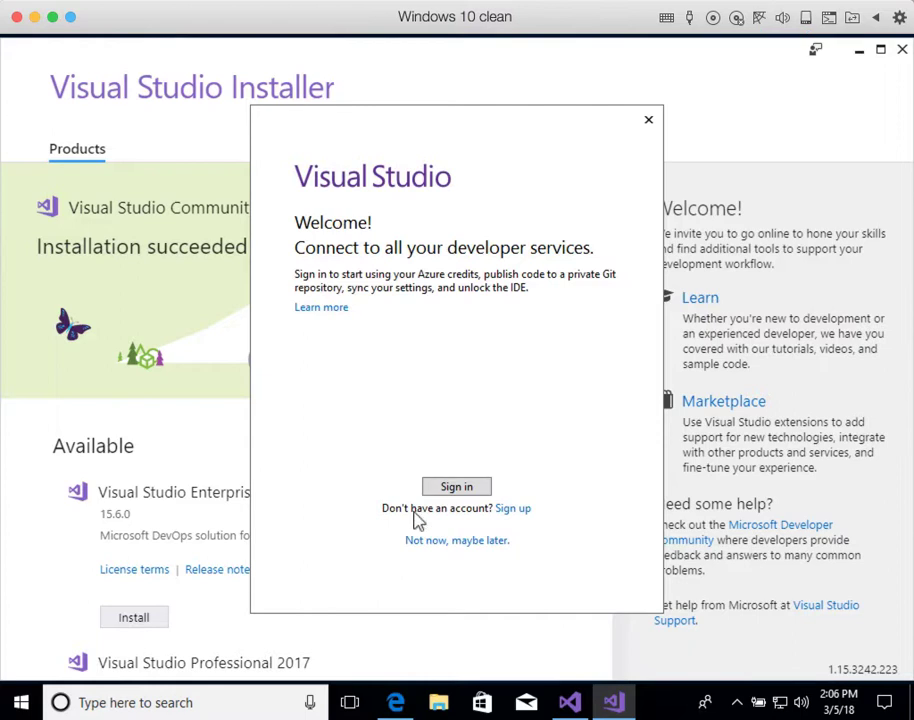
Step: Skip sign-in and launch Visual Studio with General settings and the Blue theme
click(452, 545)
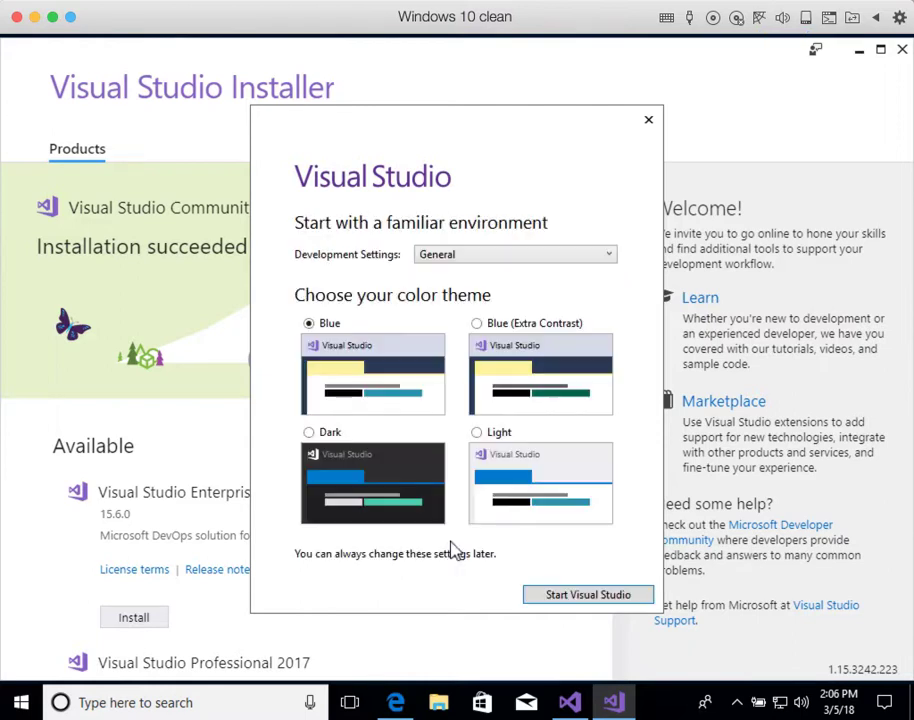
click(571, 600)
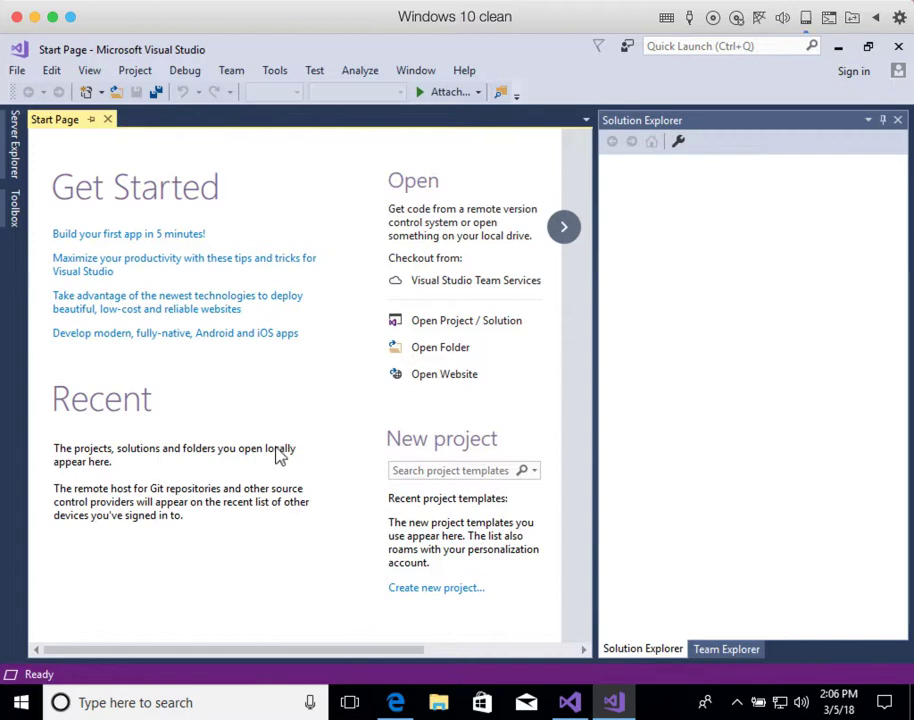
mouse_move(392, 706)
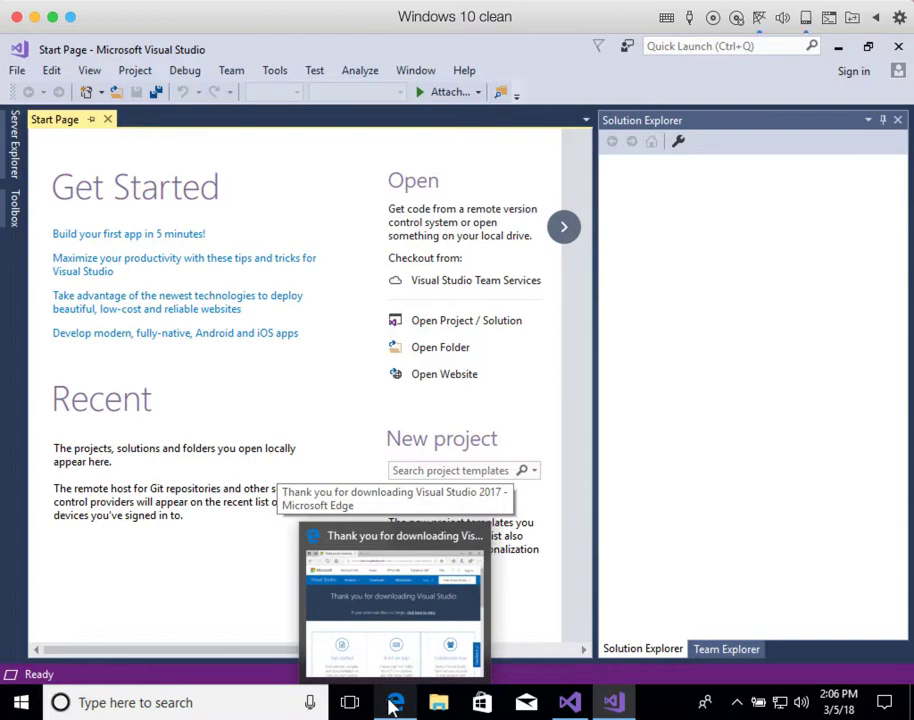
Step: Go back to the BVCMS Developer Quick Start Guide in Edge and open the SQL Server Express 2016 link
click(394, 704)
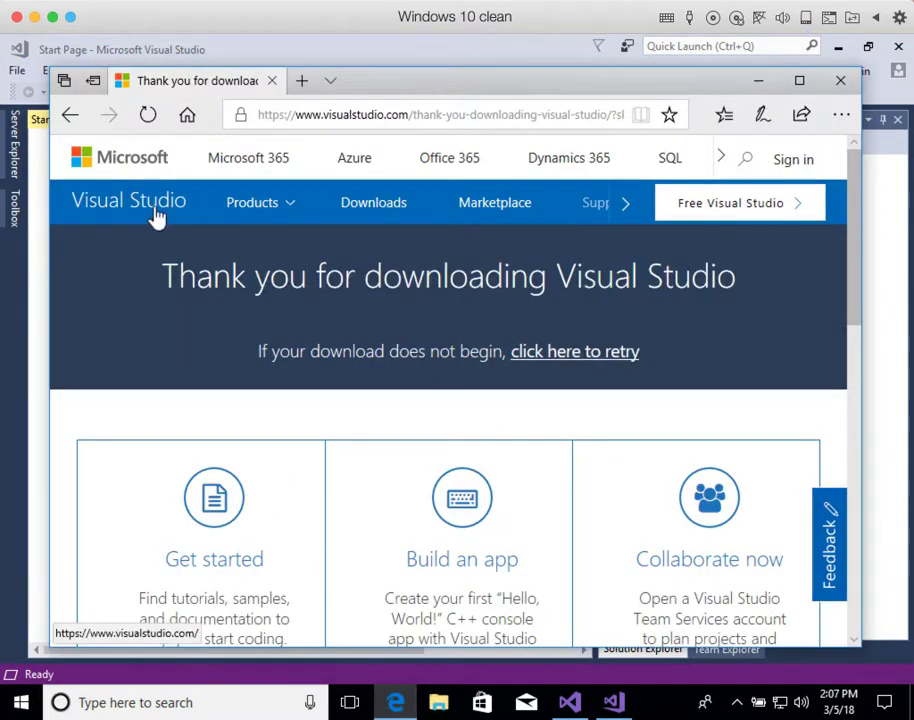
click(73, 116)
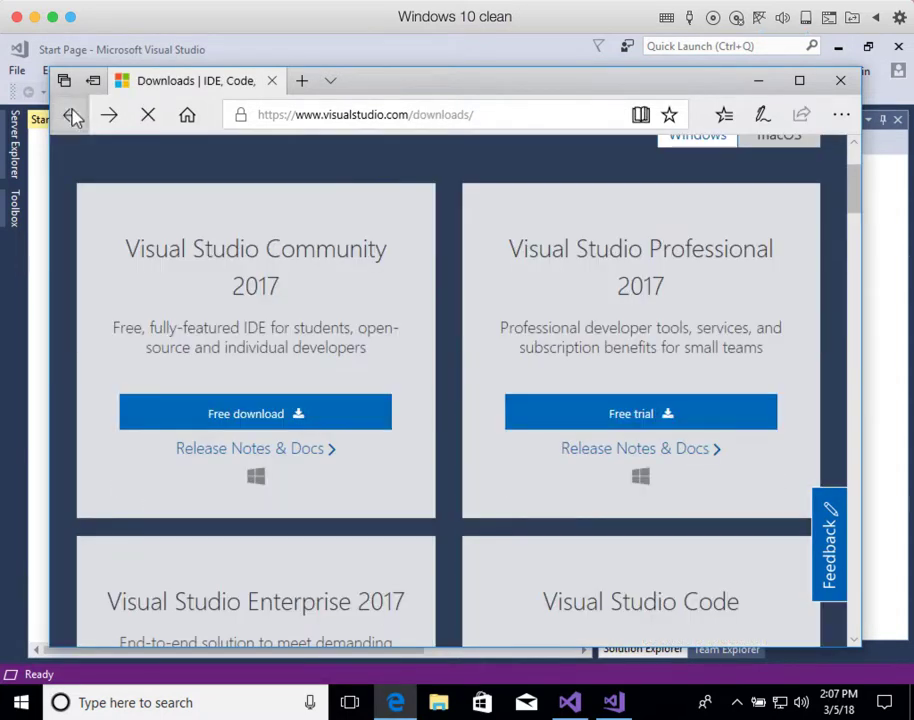
click(73, 116)
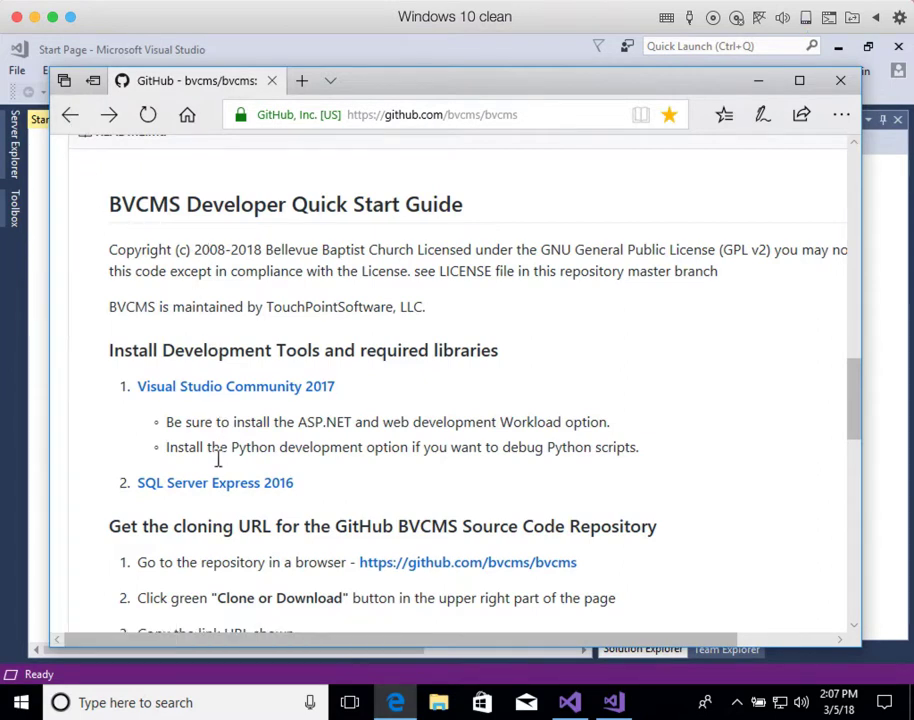
click(227, 488)
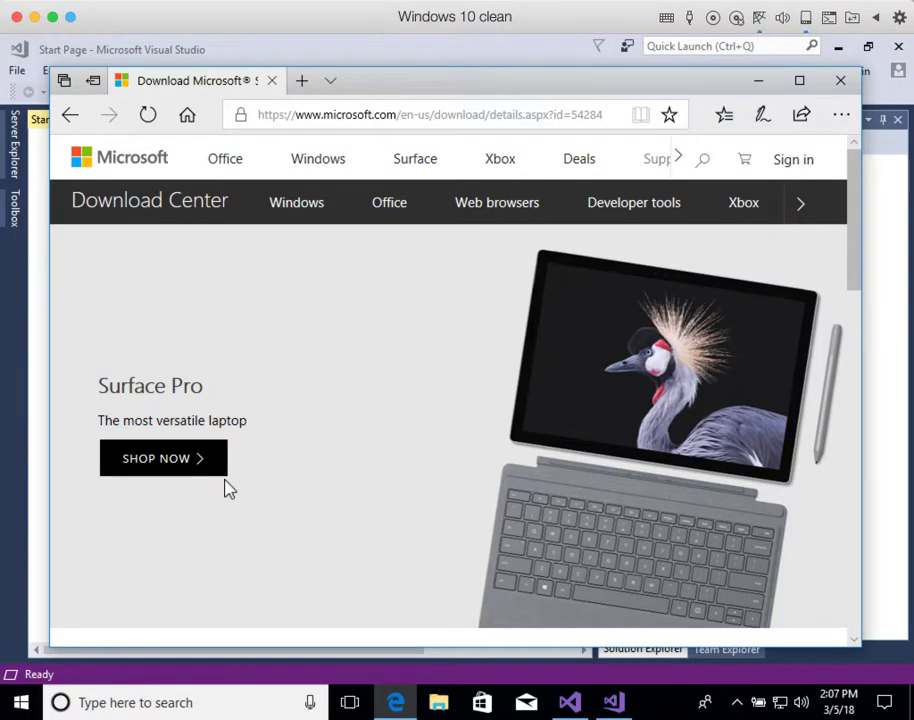
Step: Download SQLServer2016-SSEI-Expr.exe (SQL Server 2016 SP1 Express), run it and approve the UAC prompt
scroll(227, 488, down, 2)
scroll(227, 488, down, 2)
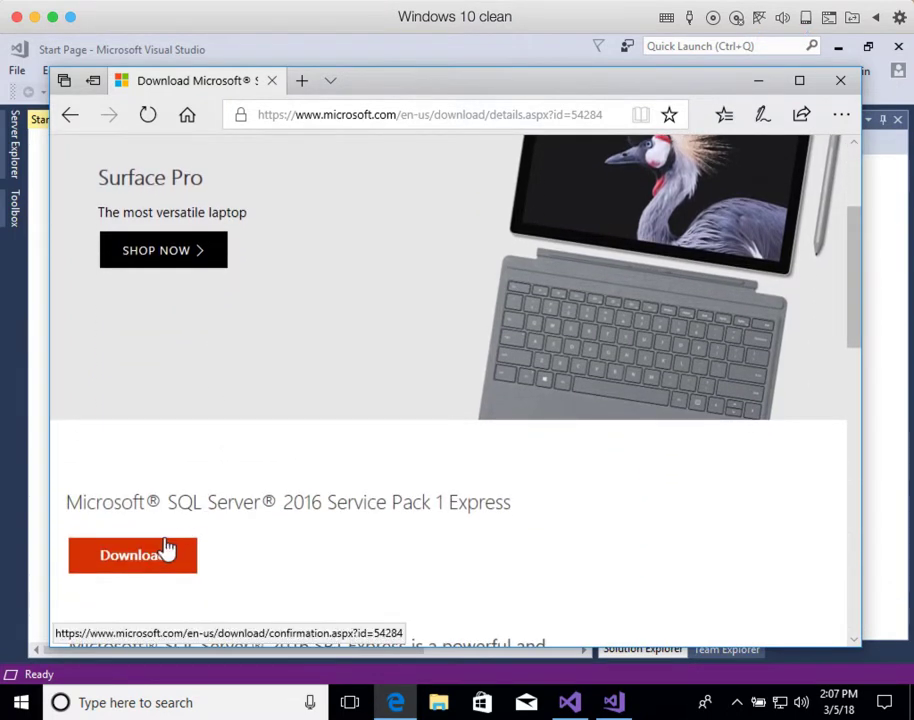
click(150, 570)
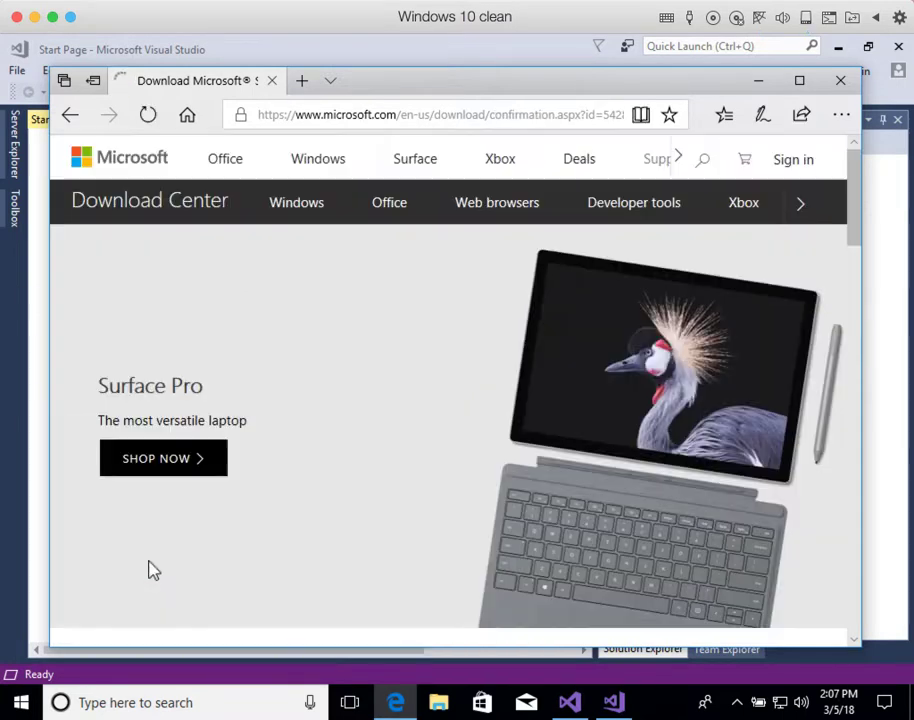
click(490, 611)
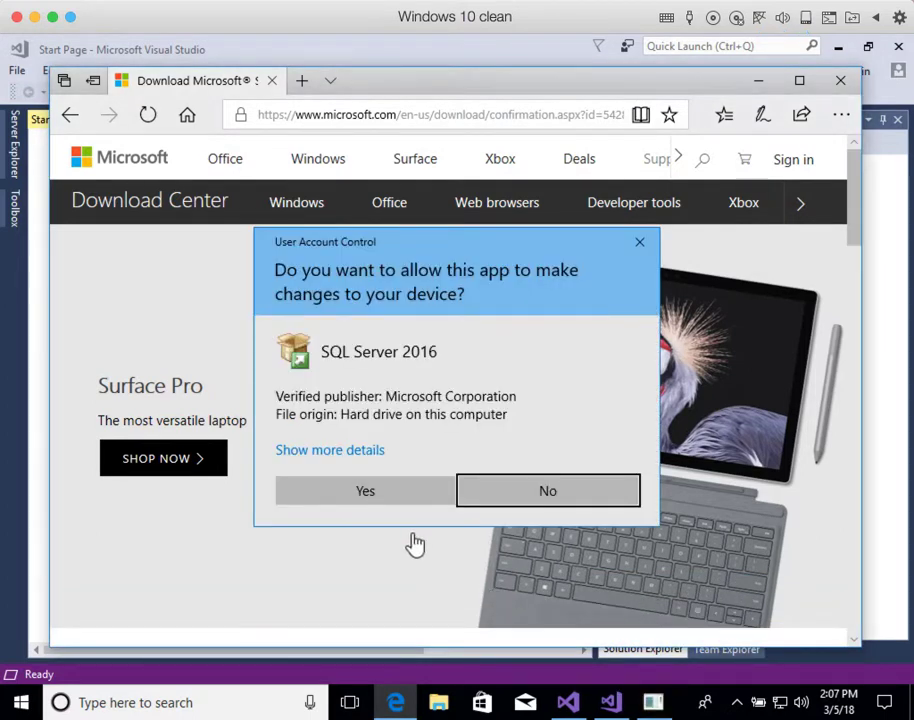
click(398, 491)
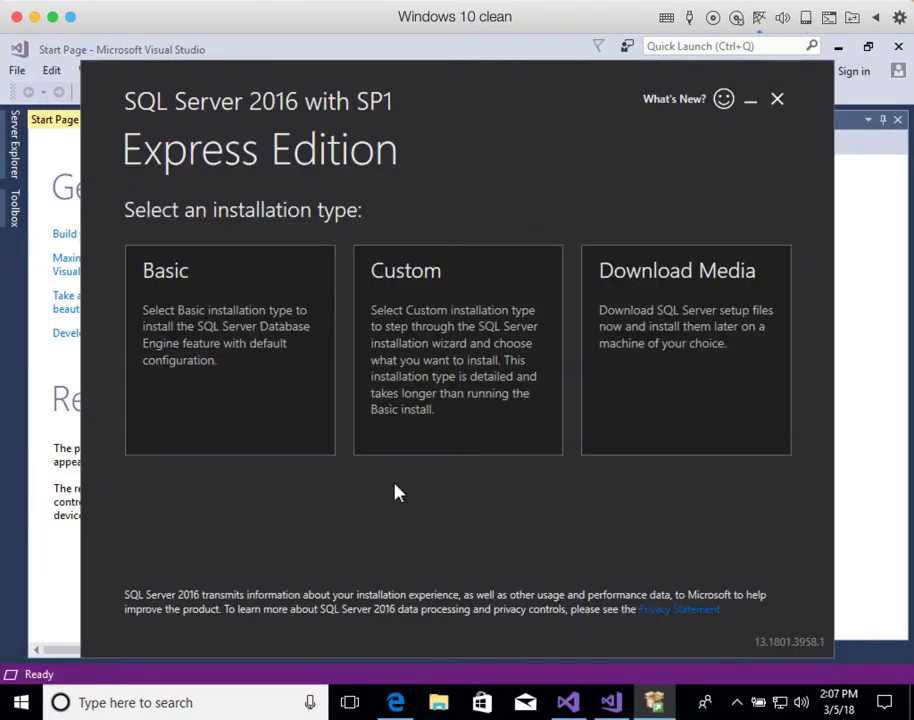
Step: Choose Basic, accept the license, and install to C:\Program Files\Microsoft SQL Server until the restart-required error
click(253, 379)
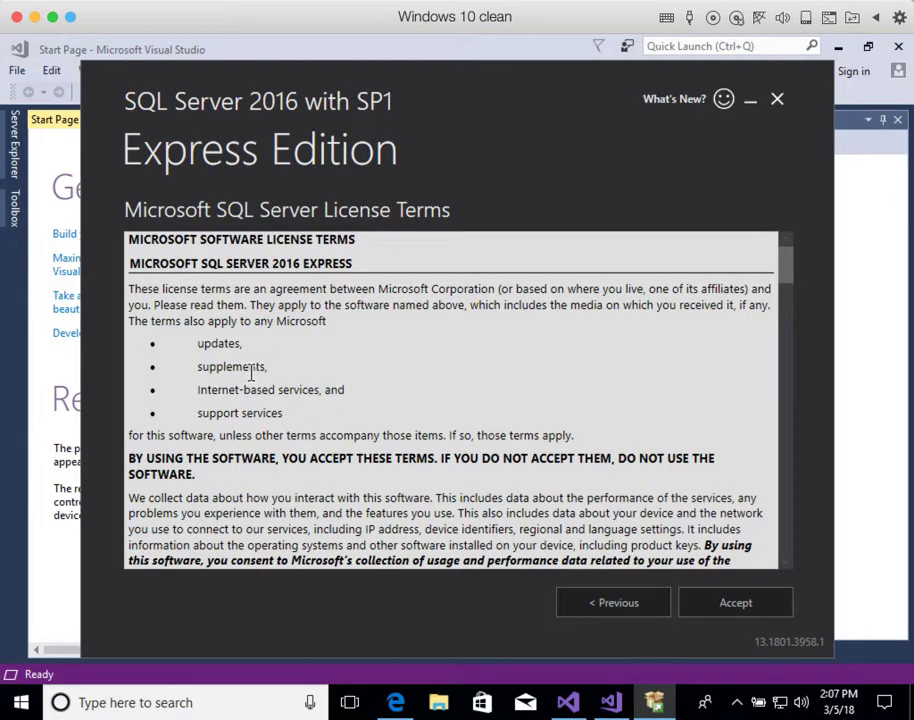
click(755, 603)
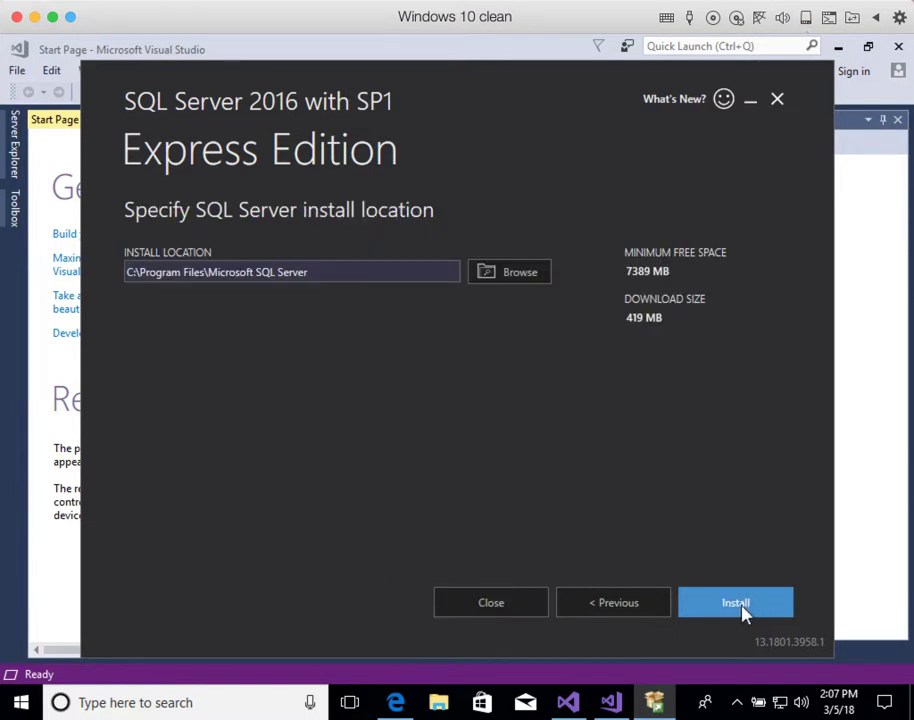
click(745, 607)
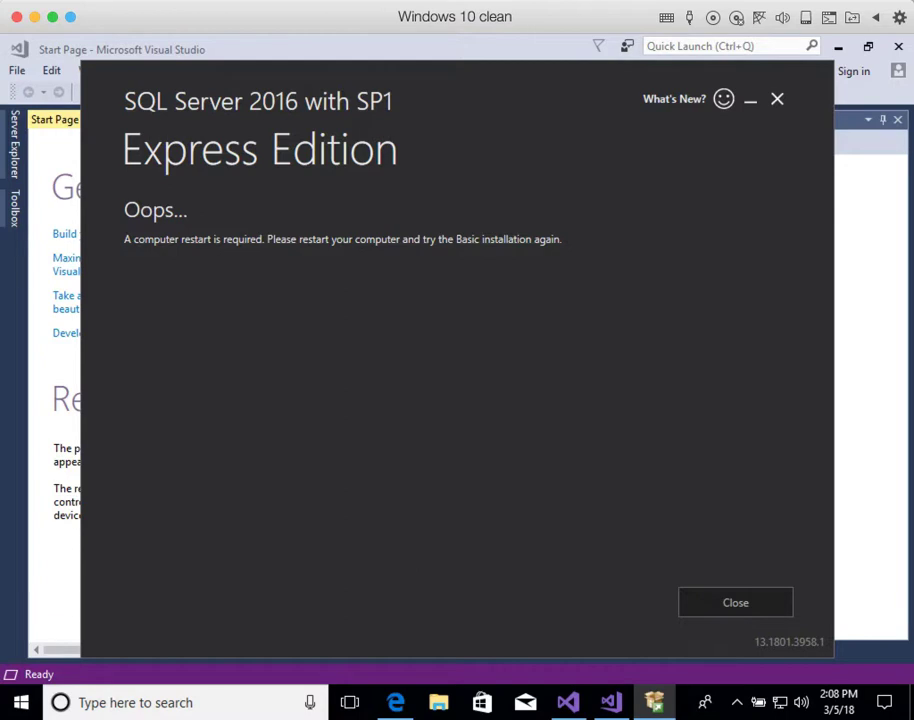
click(441, 0)
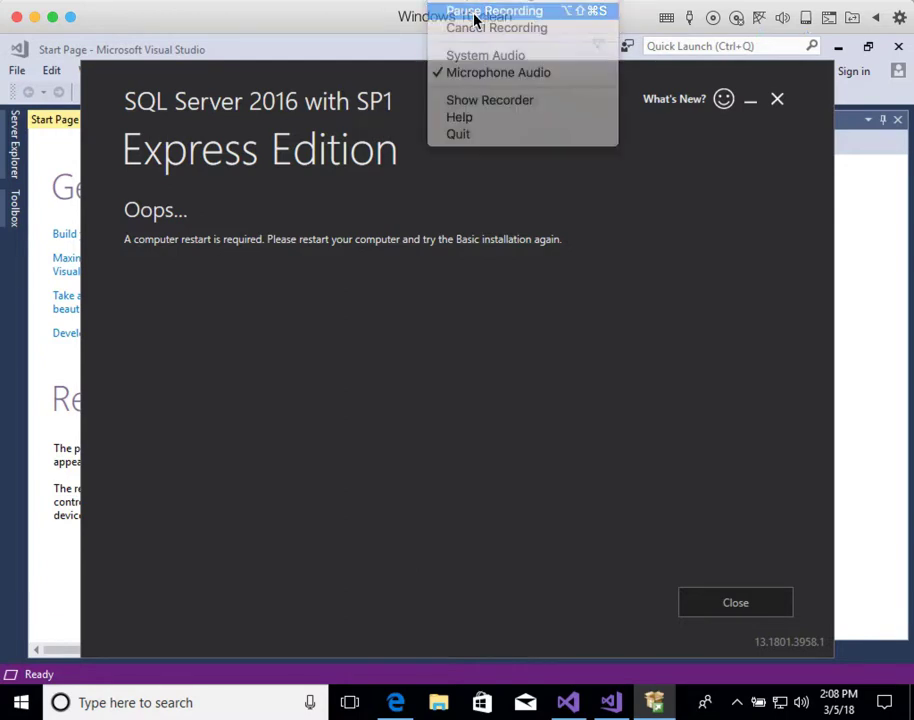
click(476, 12)
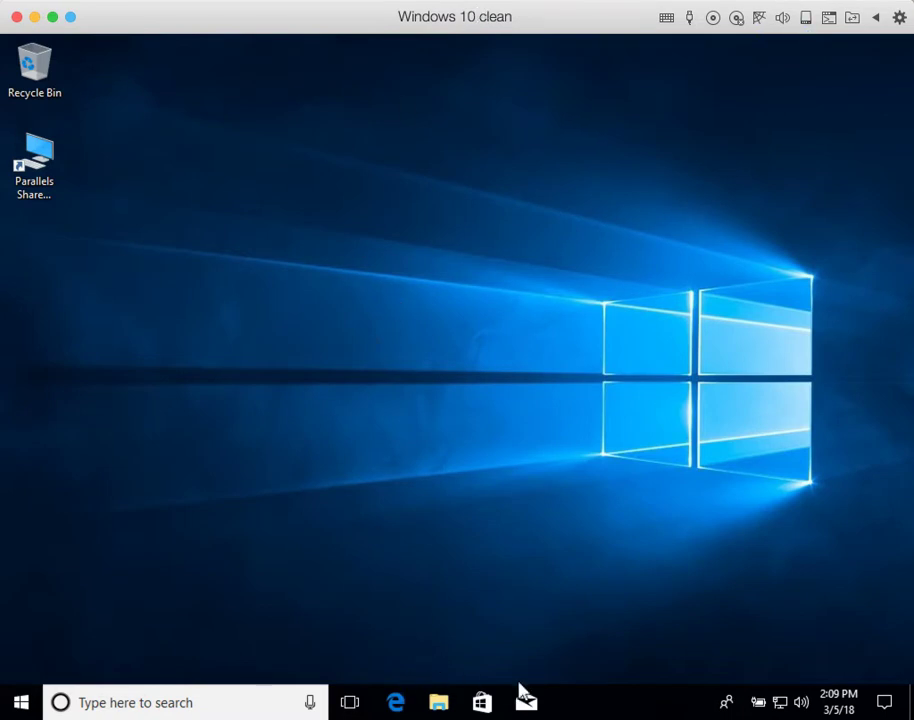
Step: Reopen the bvcms GitHub page from Edge Favorites and follow the README's SQL Server Express 2016 link
click(399, 702)
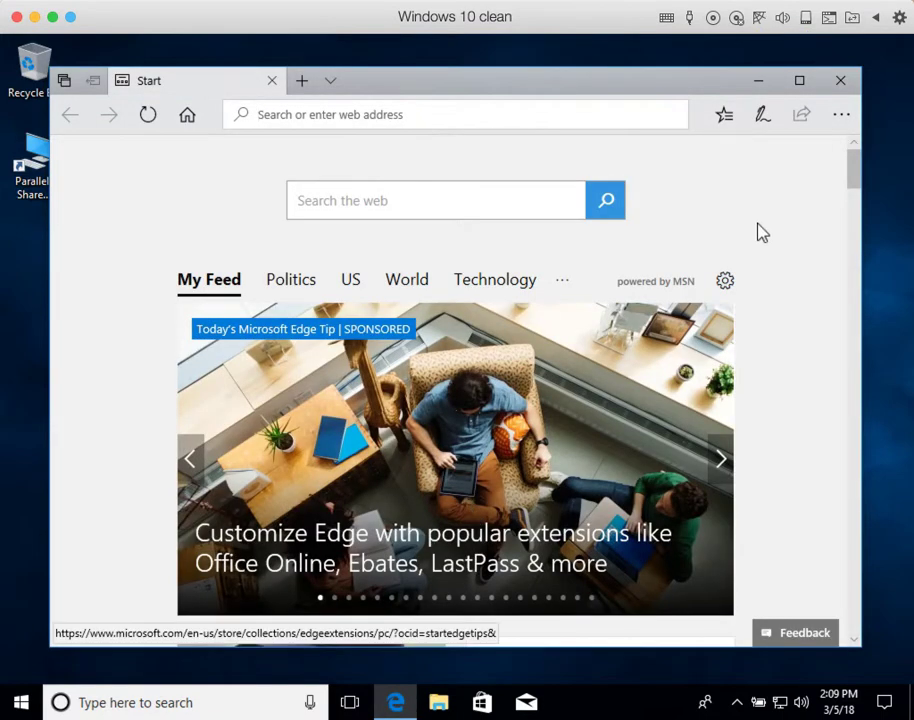
click(719, 115)
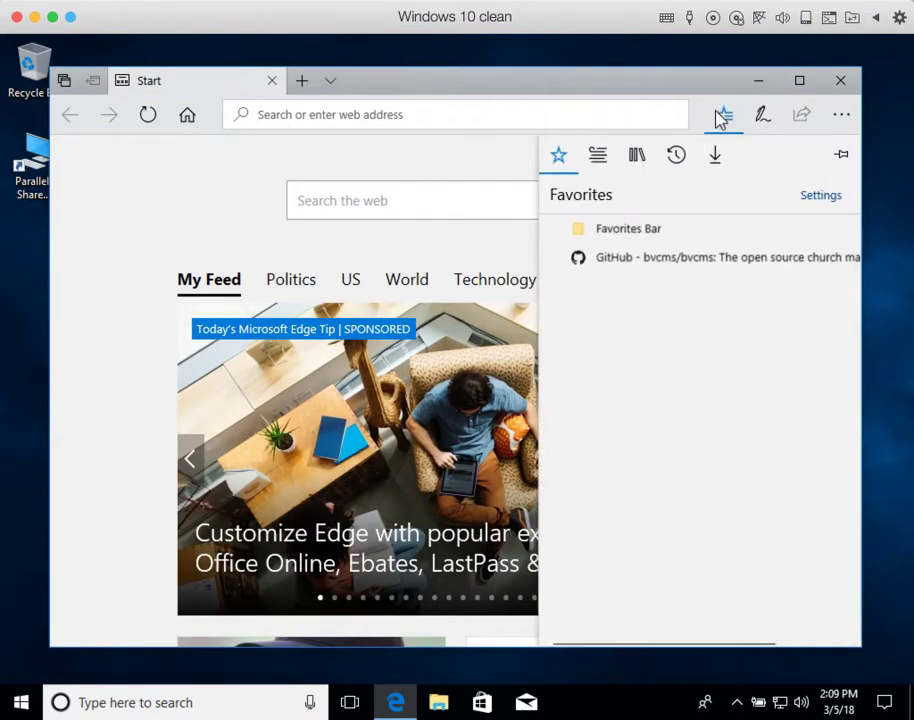
click(675, 260)
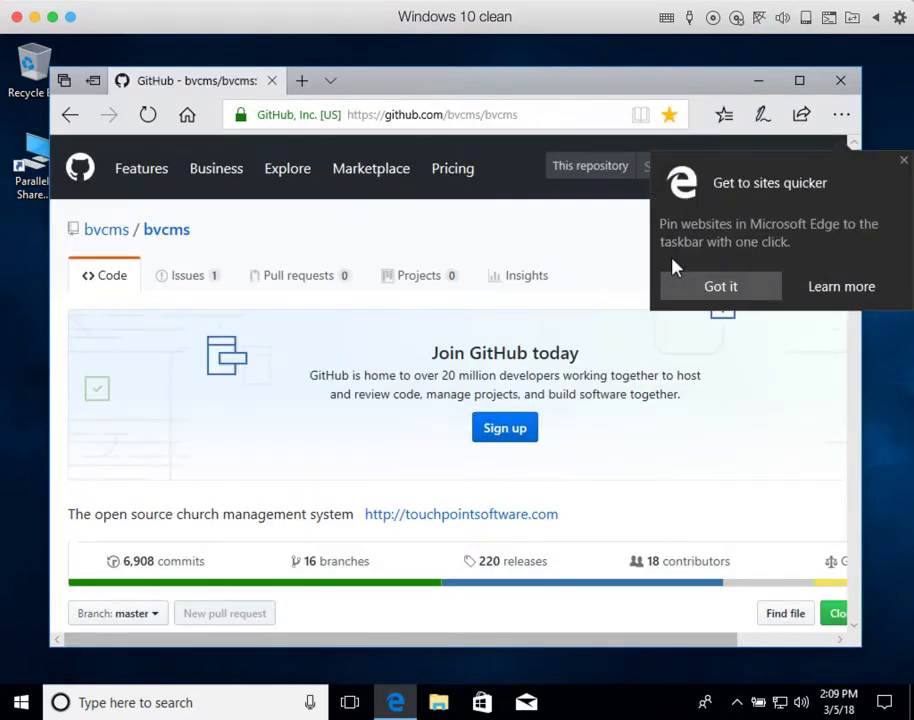
click(733, 288)
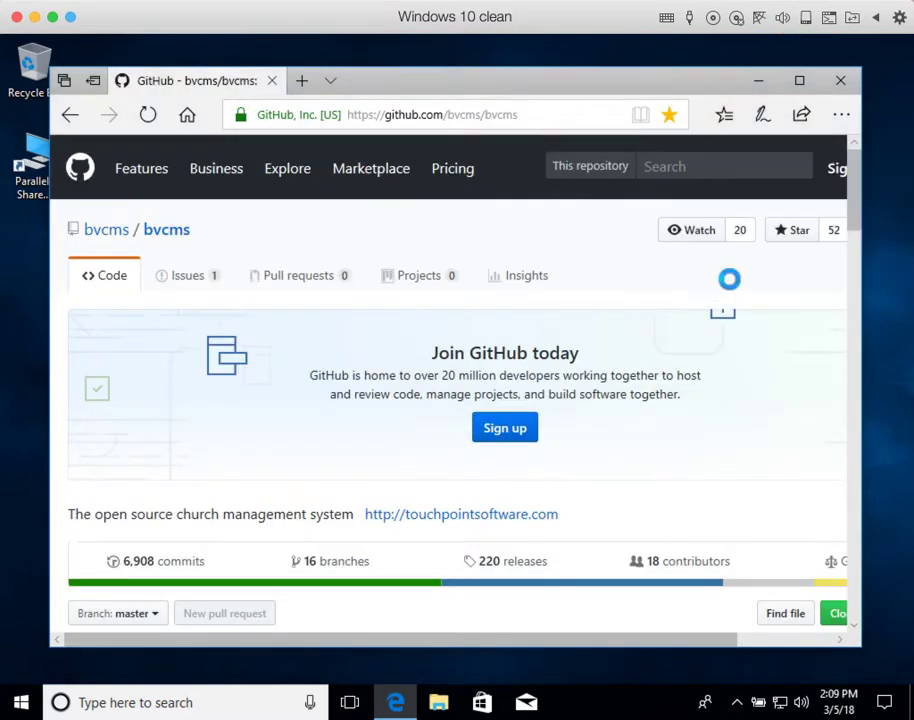
scroll(631, 316, down, 12)
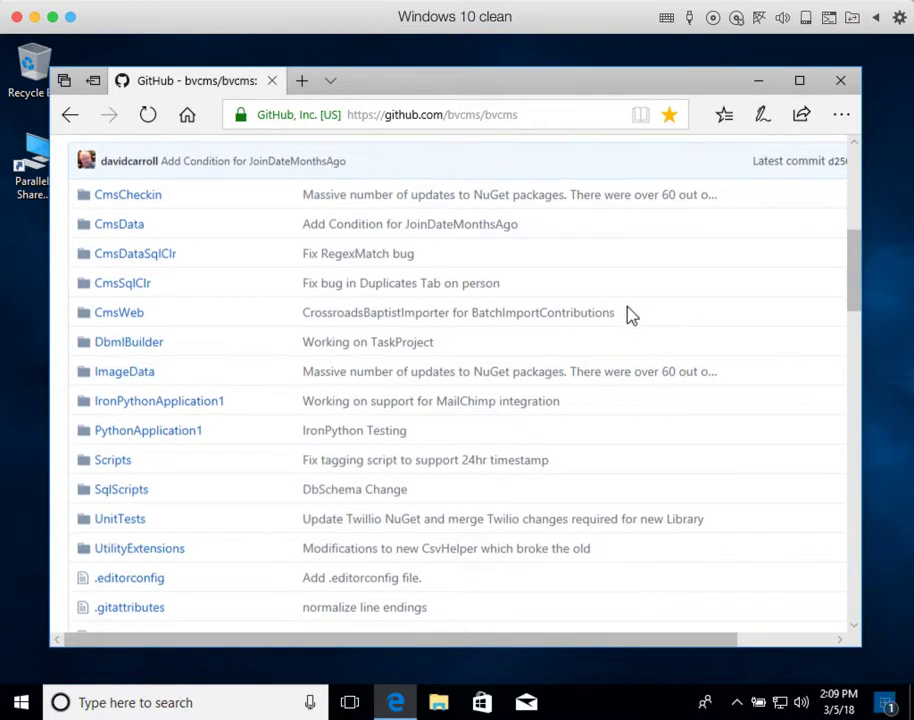
scroll(631, 316, down, 6)
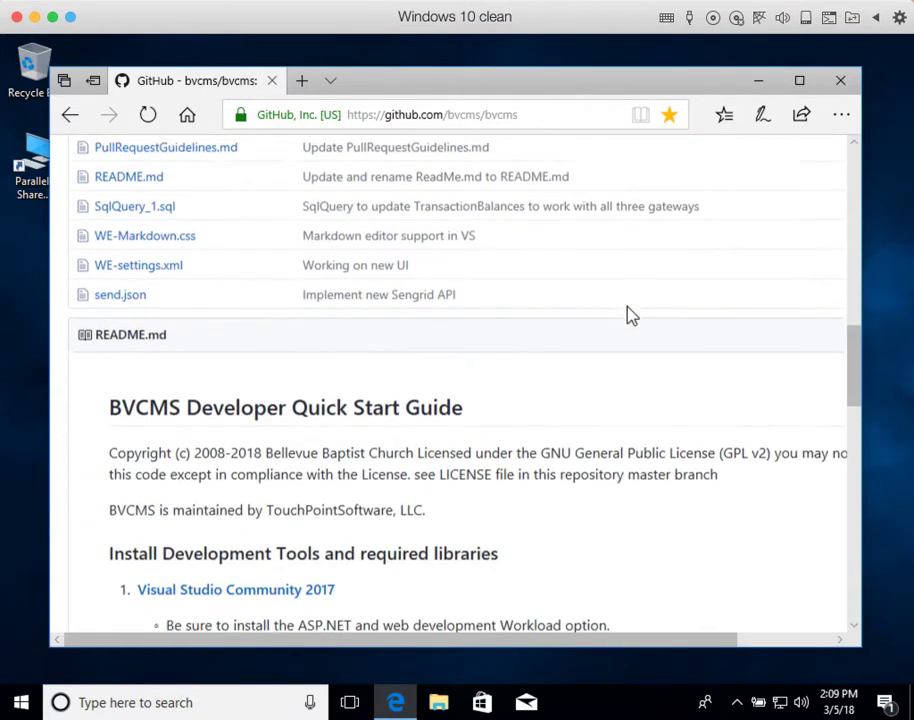
scroll(631, 316, down, 1)
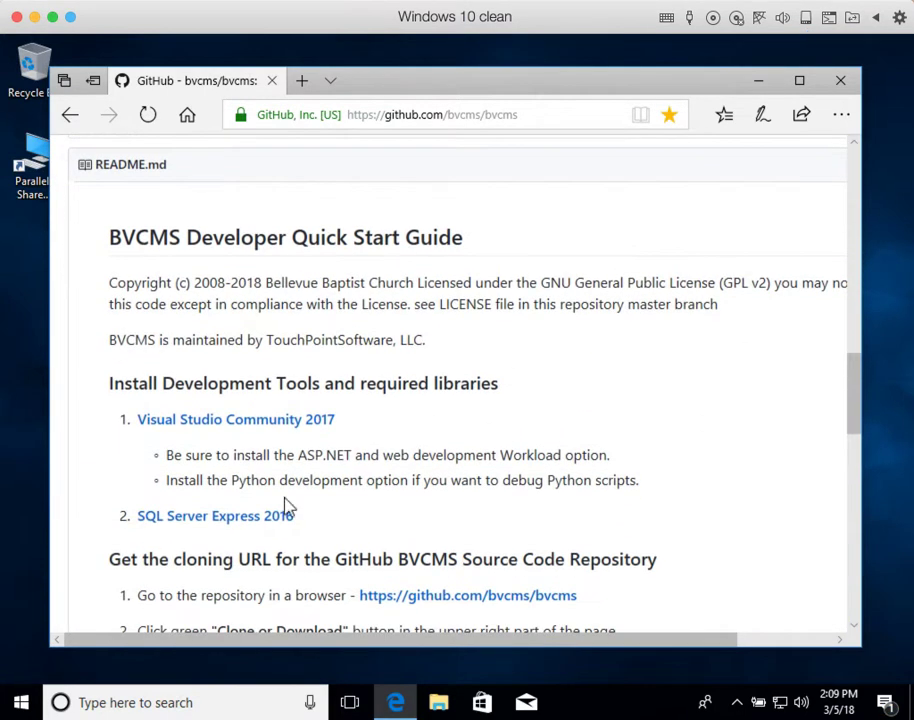
click(266, 520)
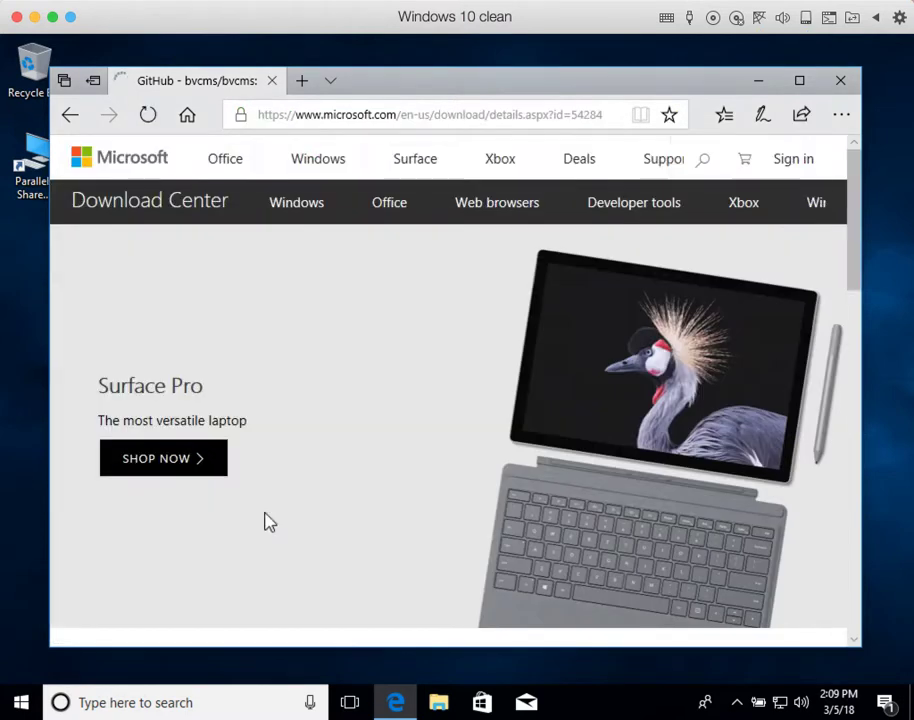
Step: Download SQLServer2016-SSEI-Expr.exe again, run it and approve the UAC prompt
scroll(266, 520, down, 5)
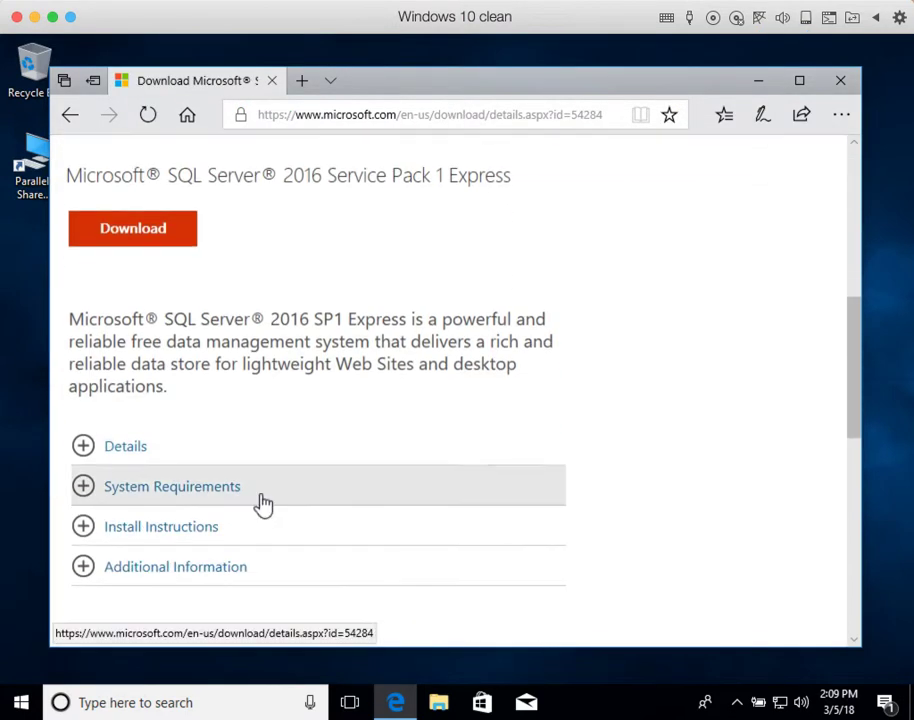
click(133, 232)
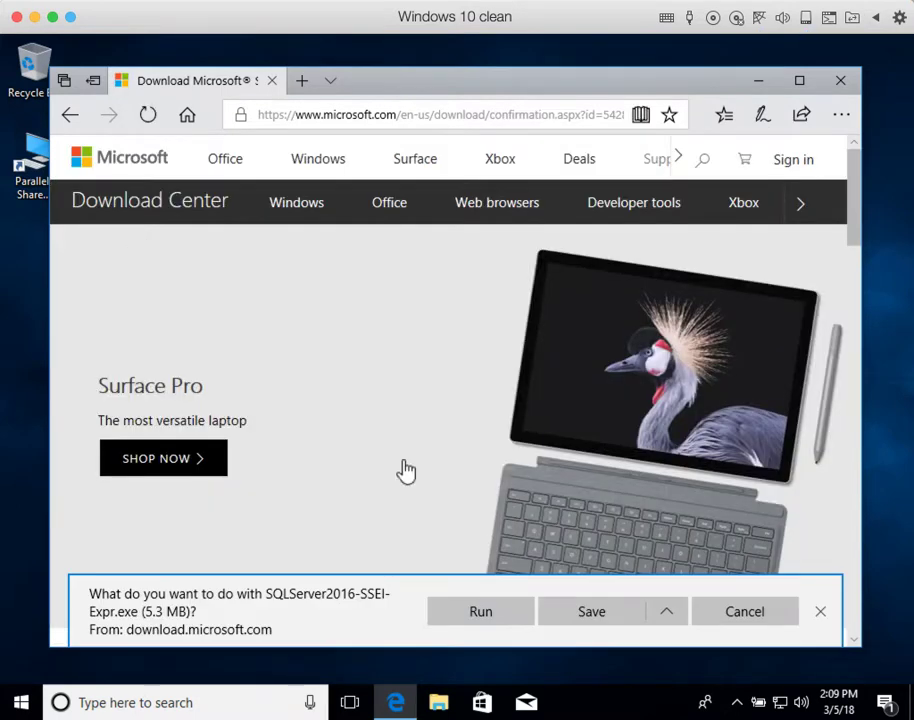
click(487, 617)
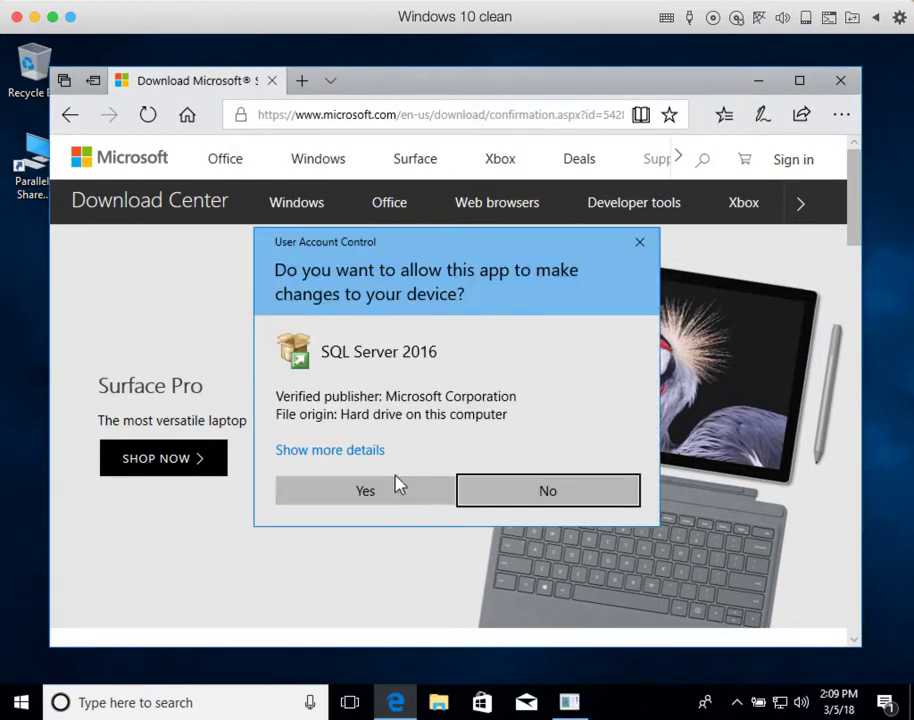
click(365, 490)
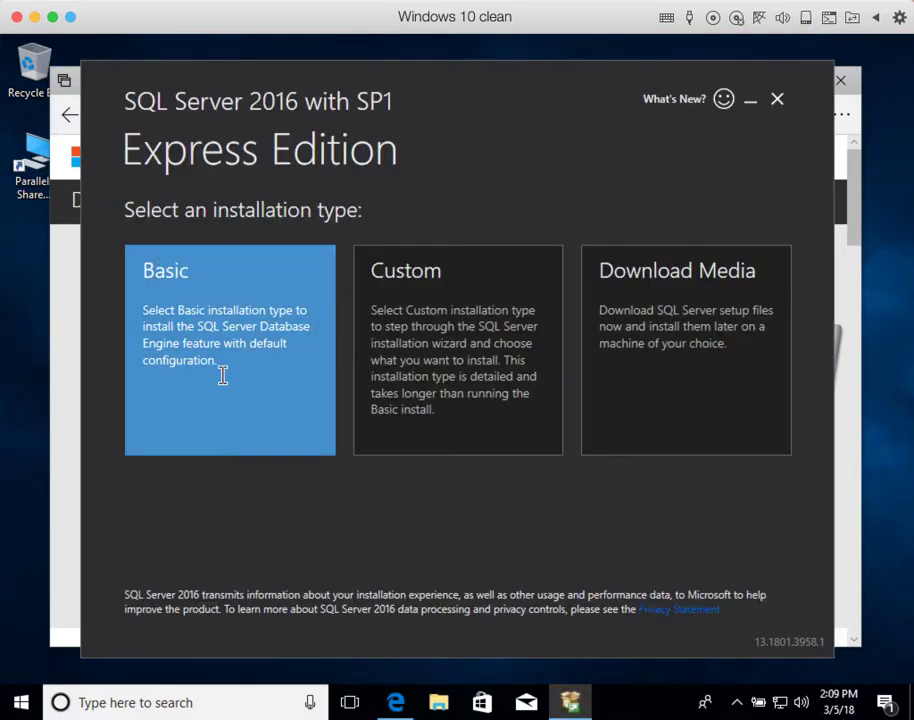
Step: Choose the Basic install, accept the license, and install to C:\Program Files\Microsoft SQL Server
click(224, 380)
click(724, 604)
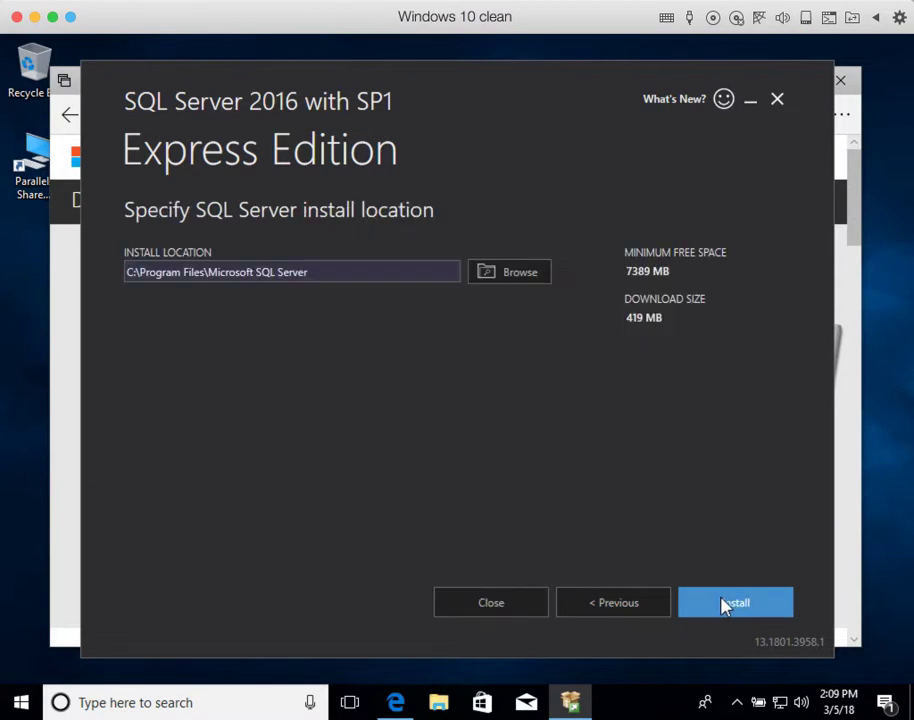
click(724, 604)
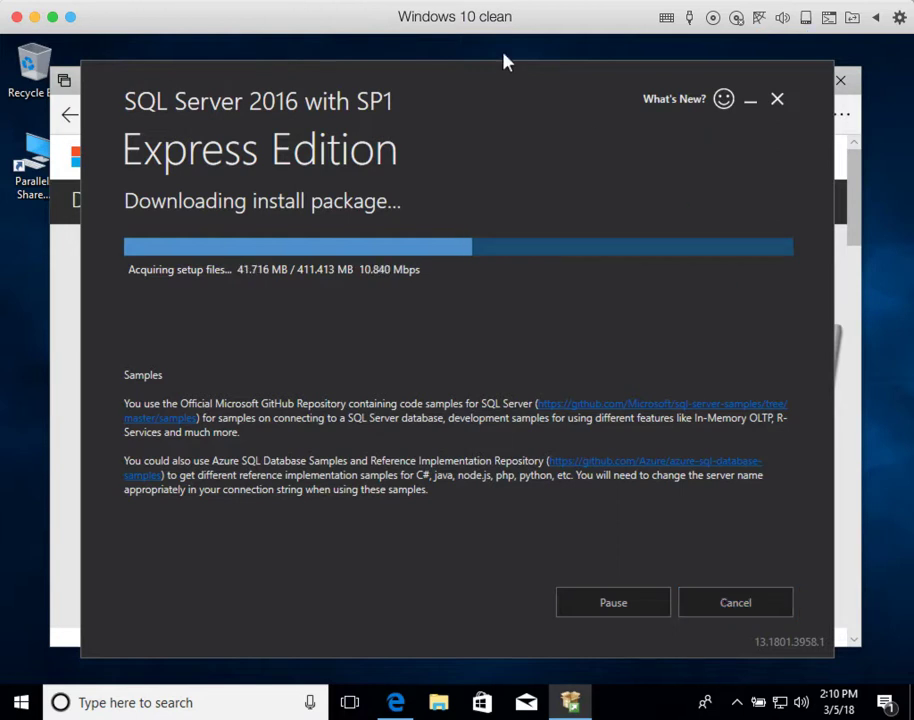
click(445, 0)
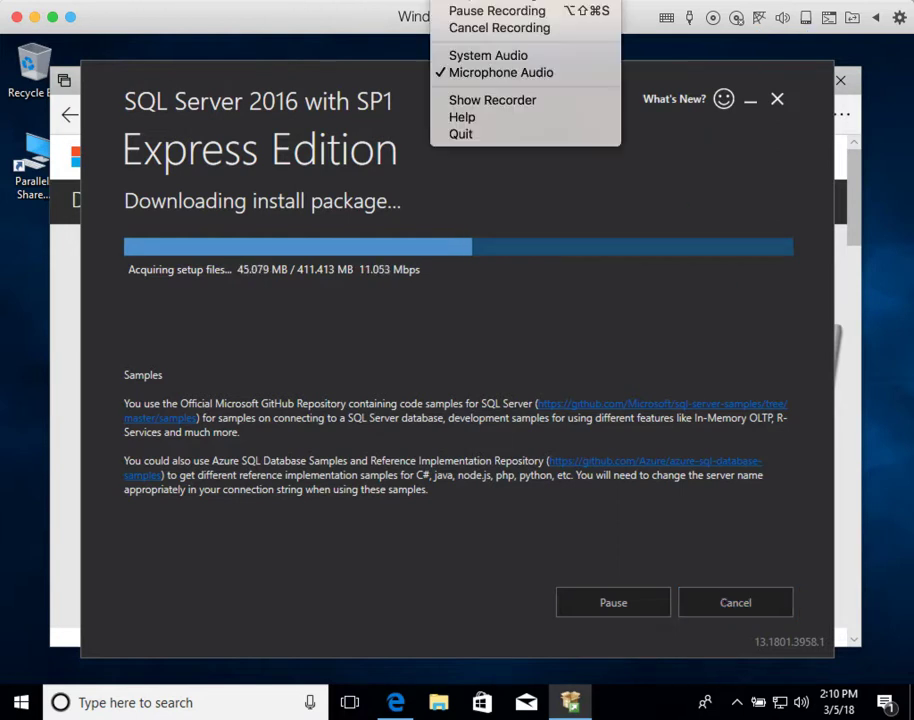
click(457, 12)
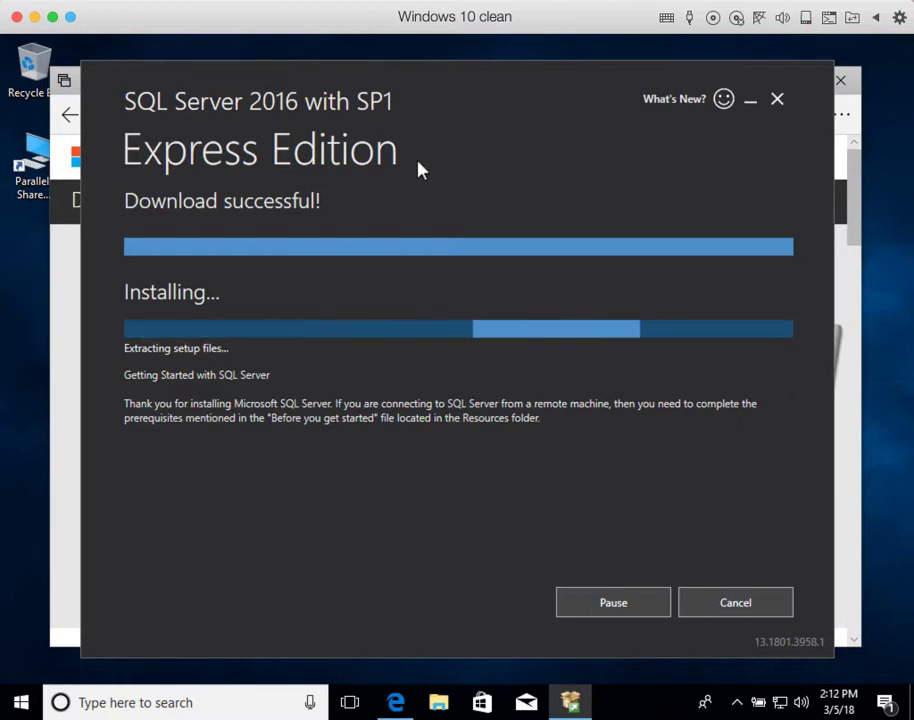
Step: Wait for the SQLEXPRESS instance installation to complete successfully, then close the installer
click(440, 0)
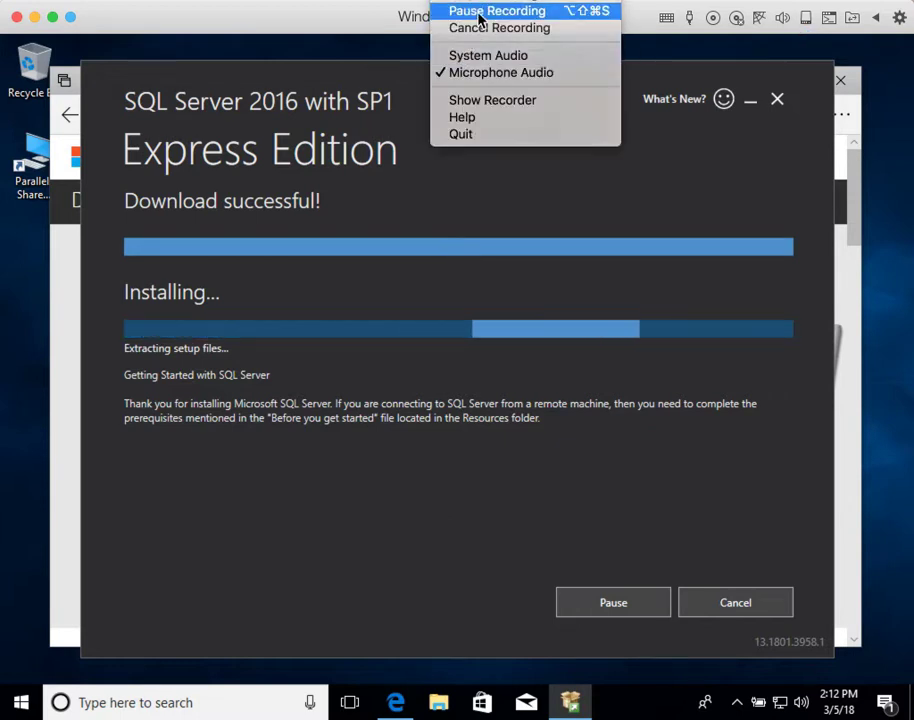
click(483, 12)
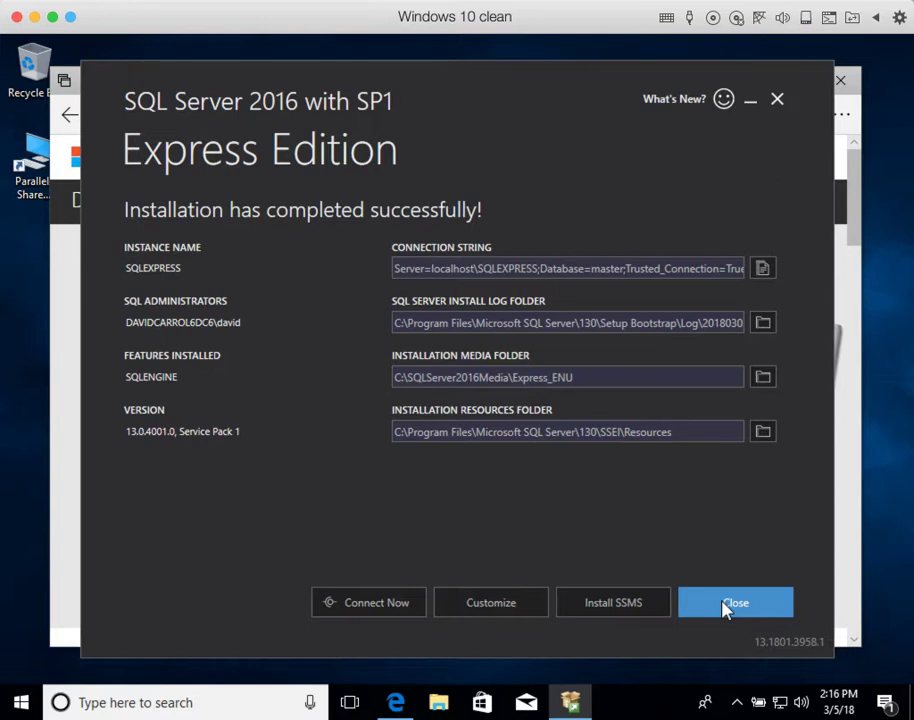
click(727, 606)
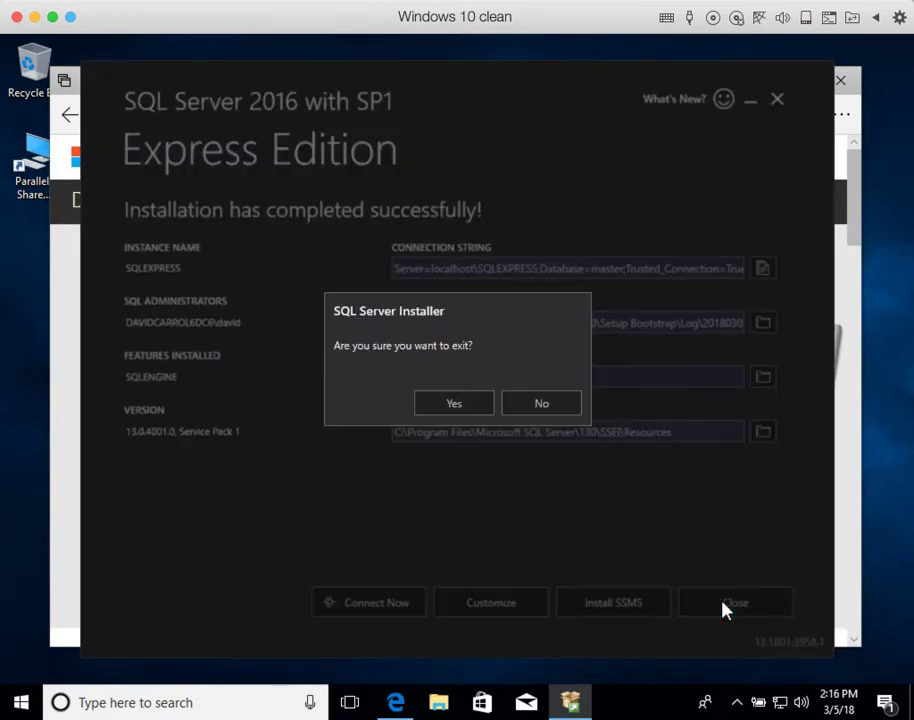
Step: Exit the SQL Server installer and open the bvcms GitHub repository from favorites
click(478, 408)
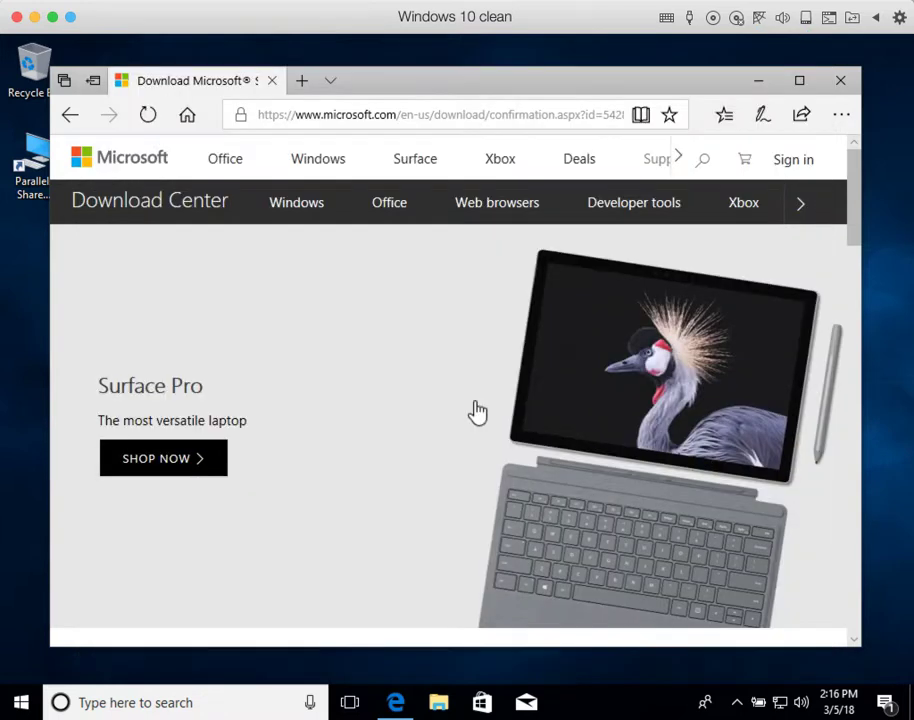
scroll(478, 411, down, 3)
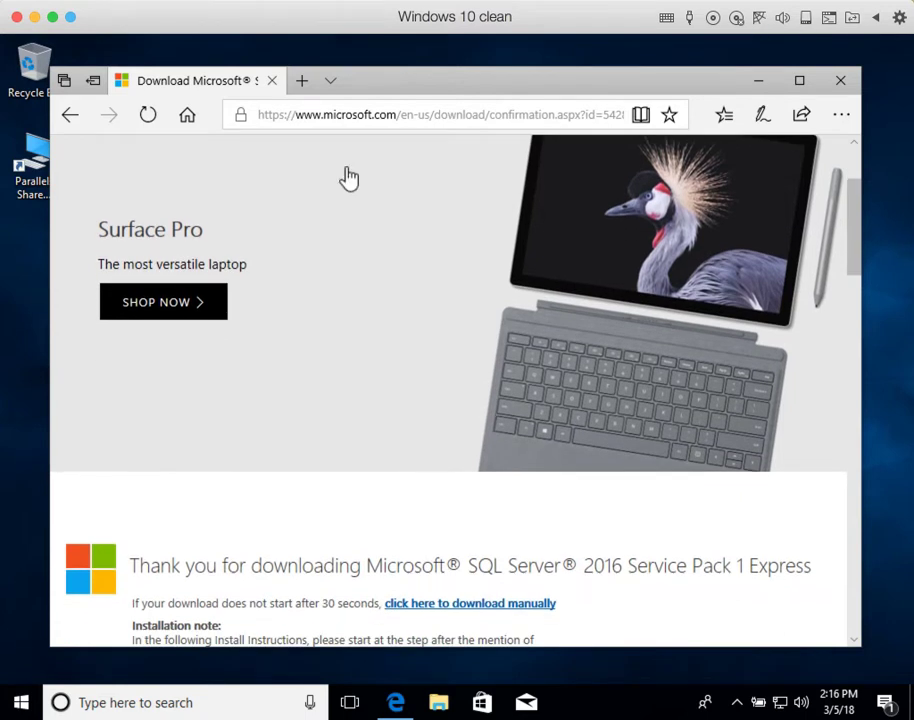
click(720, 118)
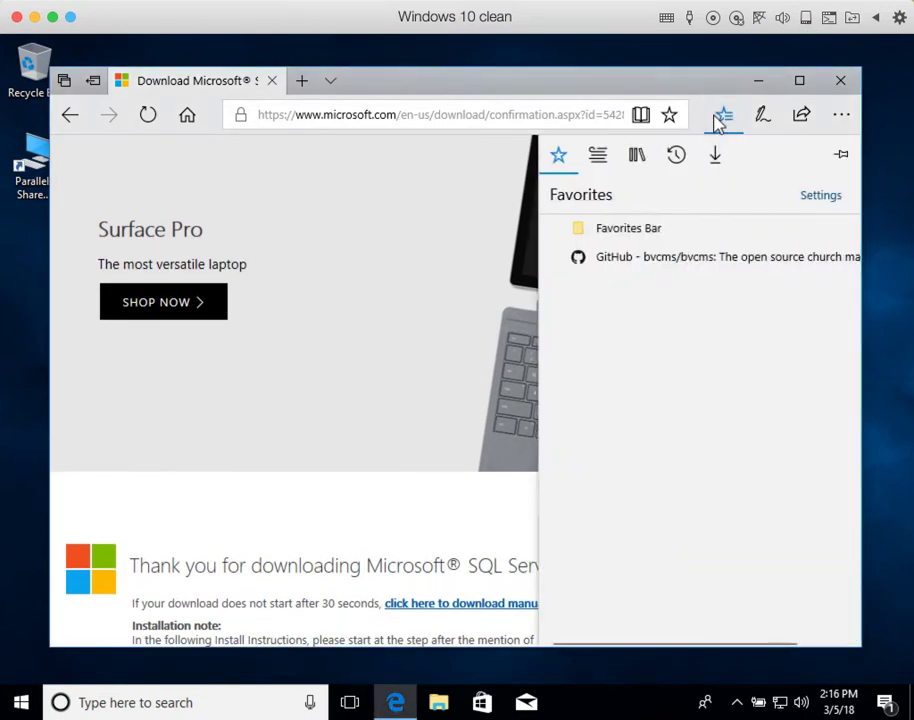
click(651, 274)
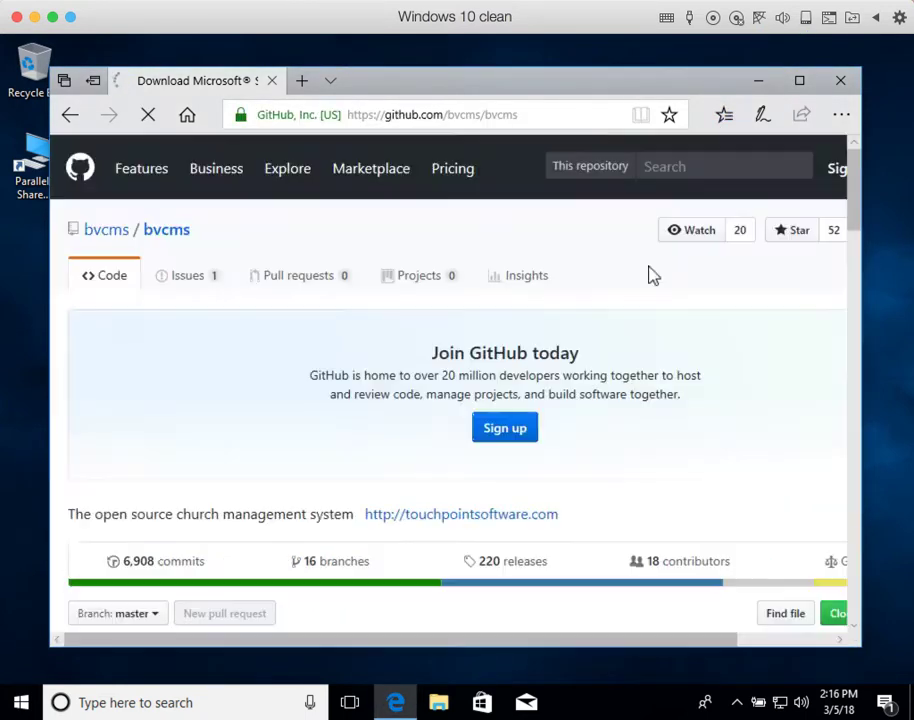
scroll(428, 380, down, 8)
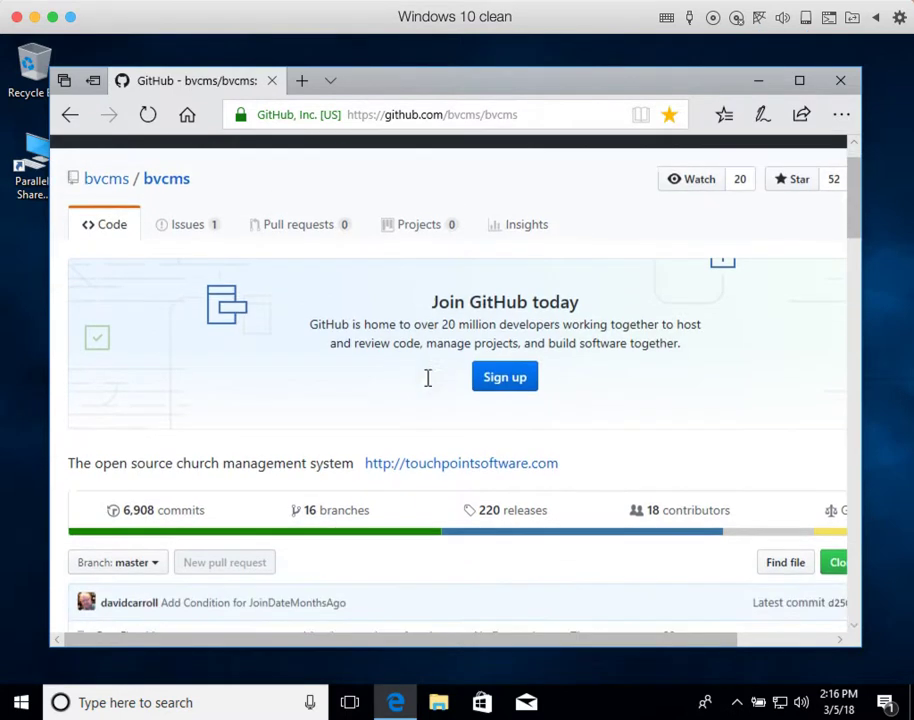
scroll(428, 388, down, 5)
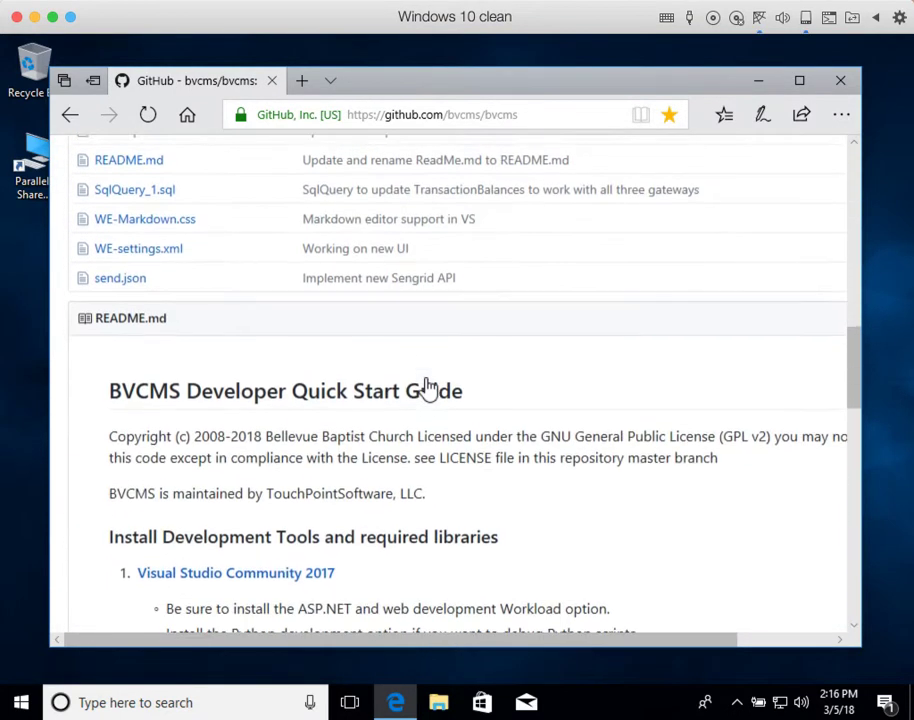
scroll(425, 386, down, 1)
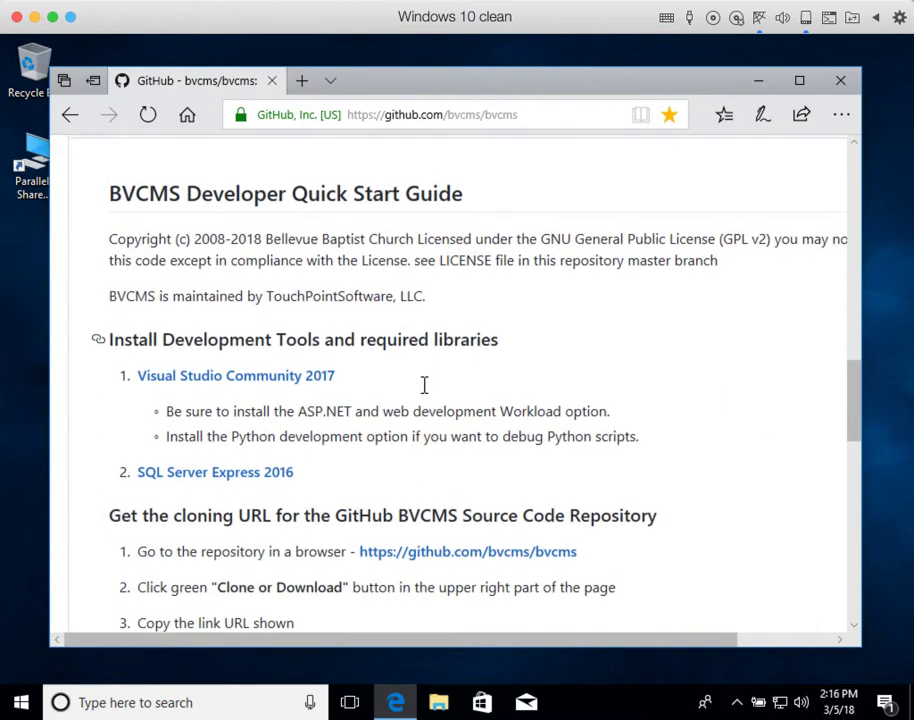
scroll(425, 386, down, 1)
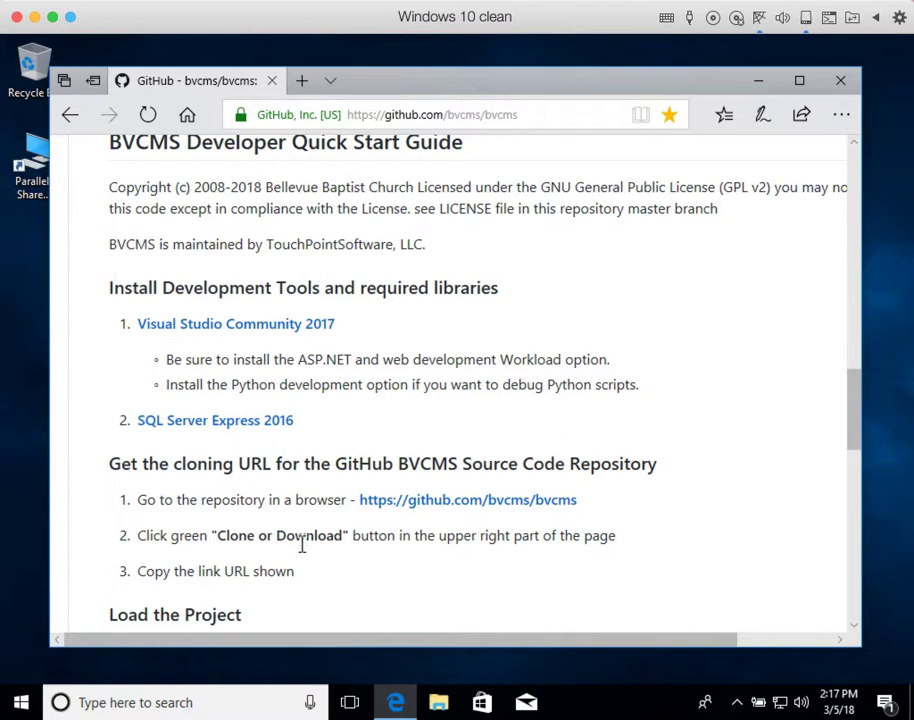
scroll(305, 535, up, 15)
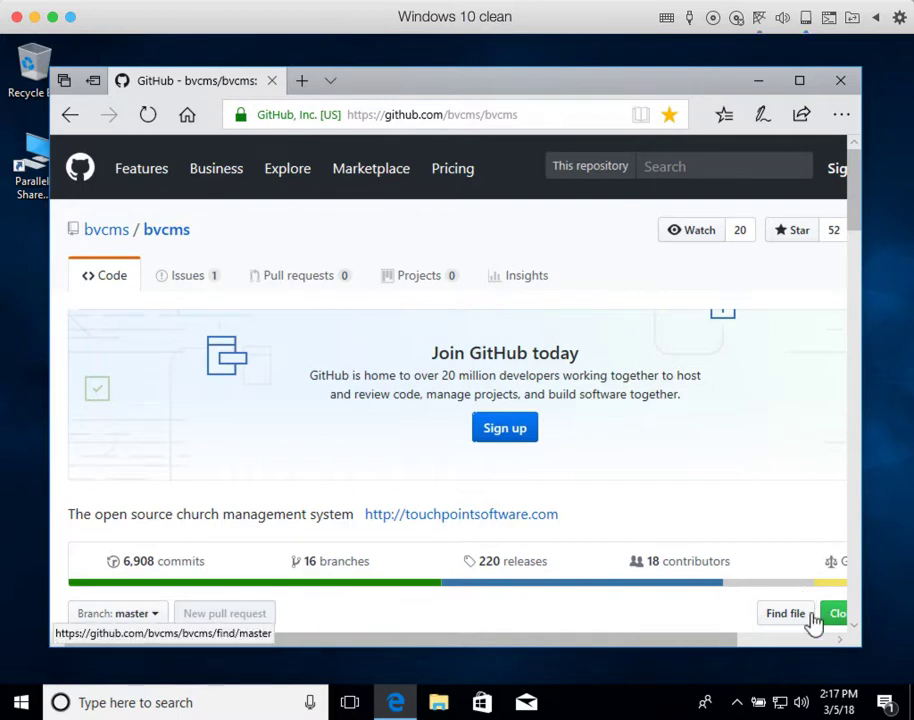
scroll(788, 634, right, 3)
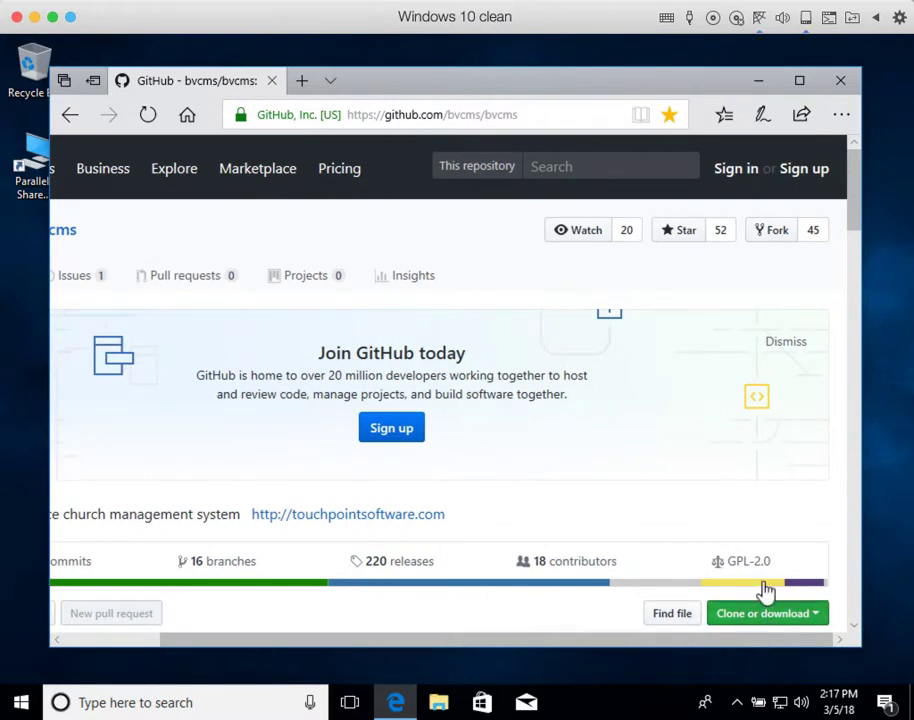
click(757, 612)
scroll(757, 600, down, 1)
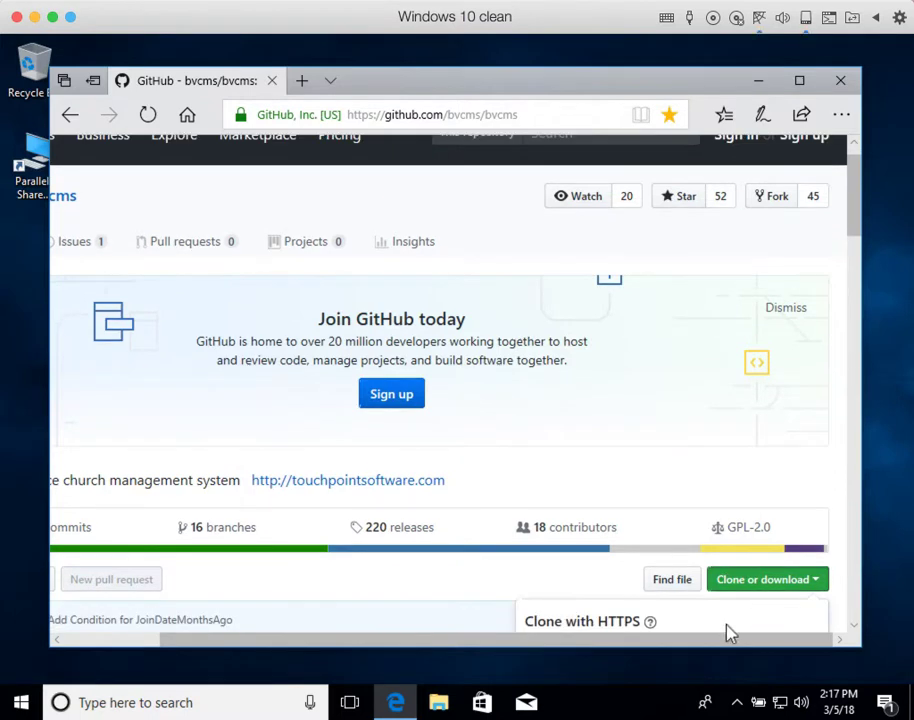
scroll(728, 630, down, 2)
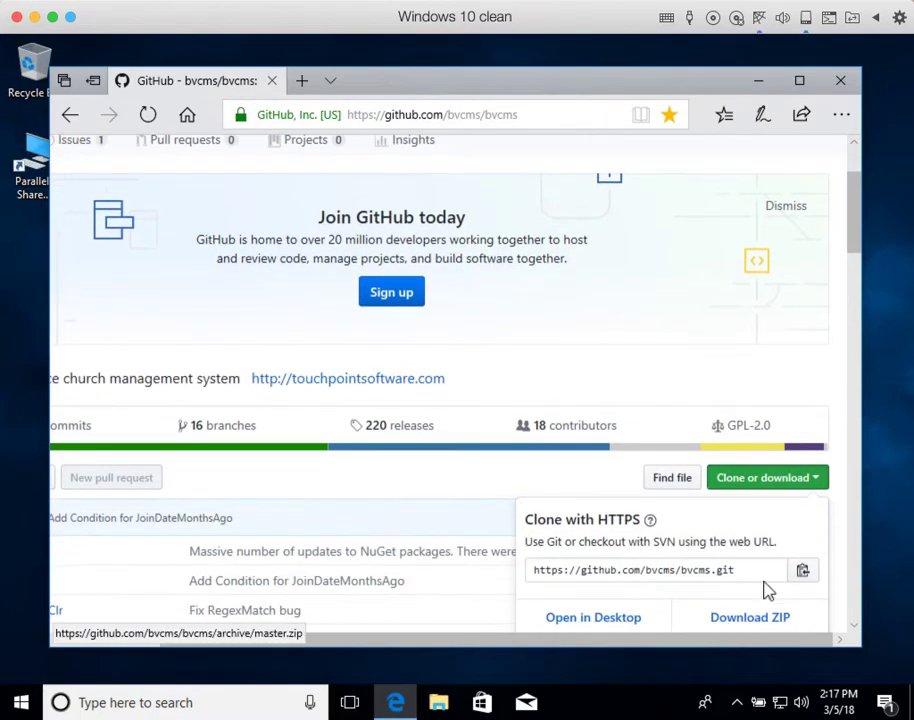
click(803, 572)
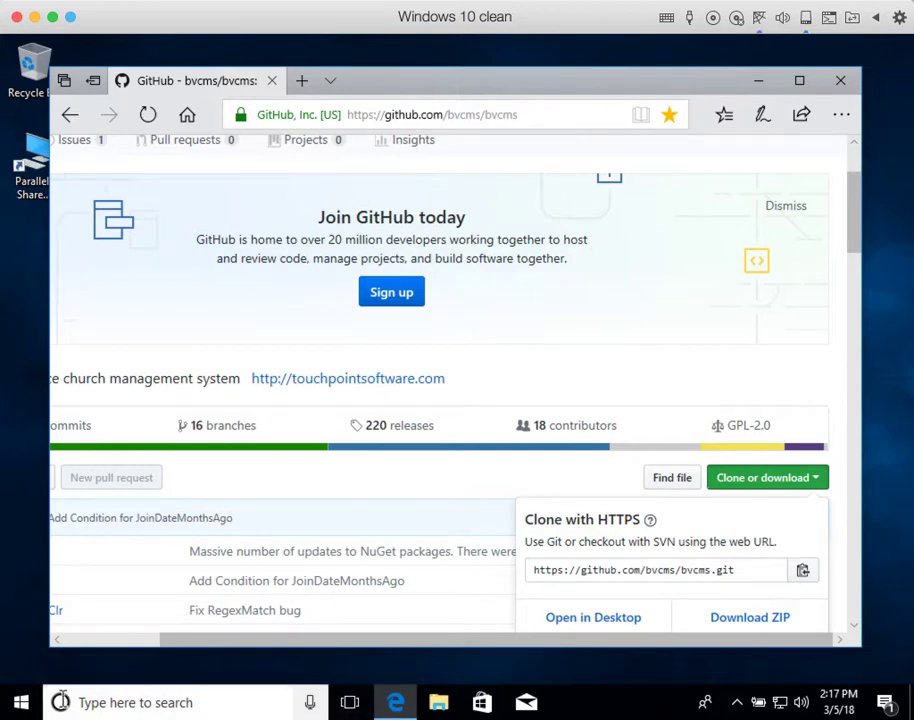
Step: Launch Visual Studio 2017 from the Start menu's app list
click(18, 704)
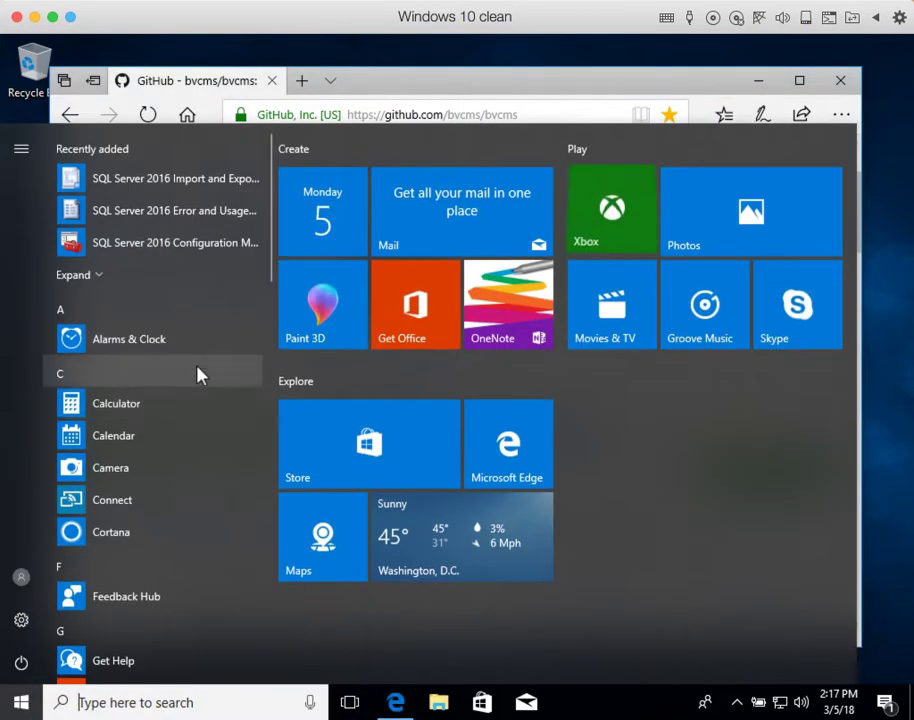
click(98, 280)
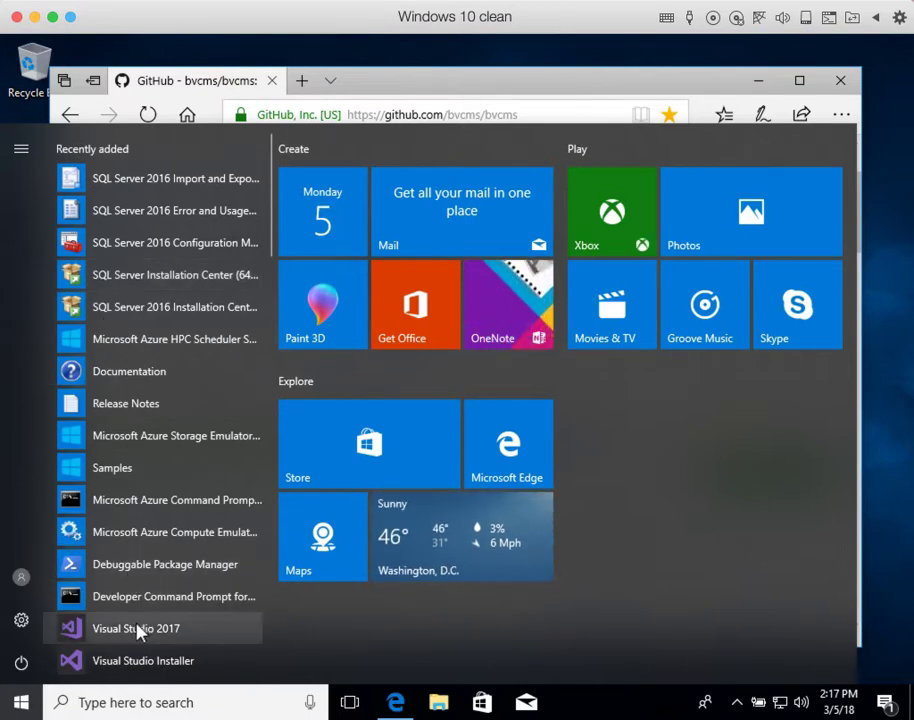
click(130, 627)
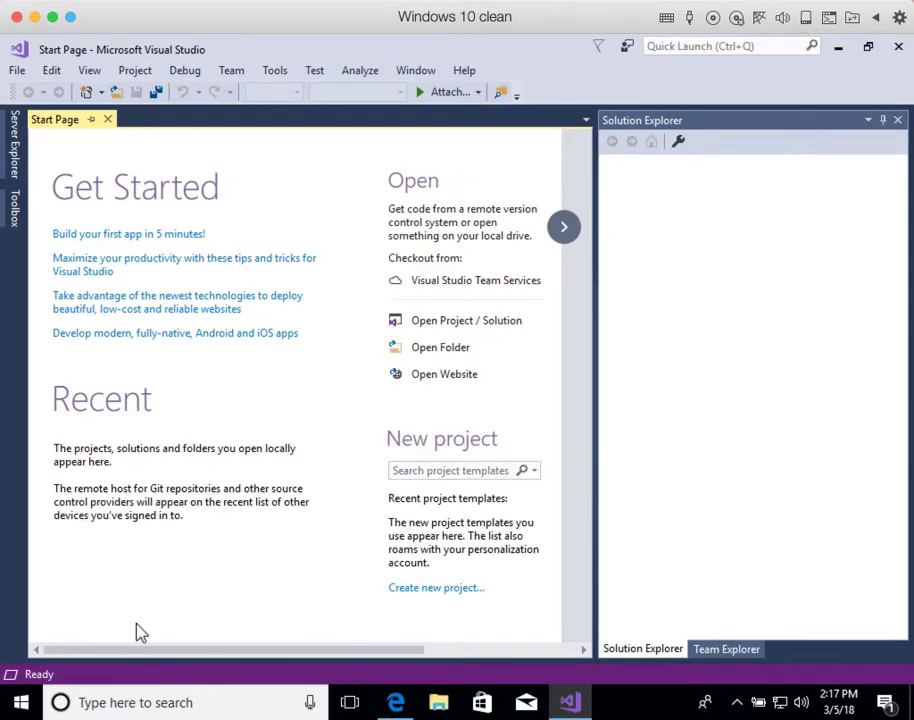
Step: Clone the bvcms repository in Team Explorer using the pasted bvcms.git URL
click(709, 648)
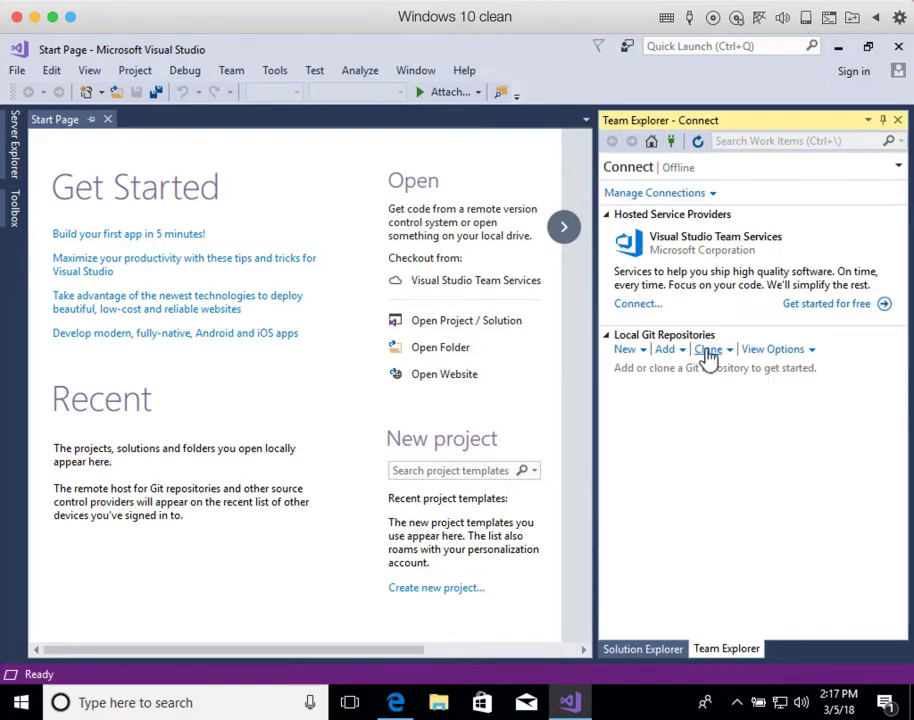
click(707, 350)
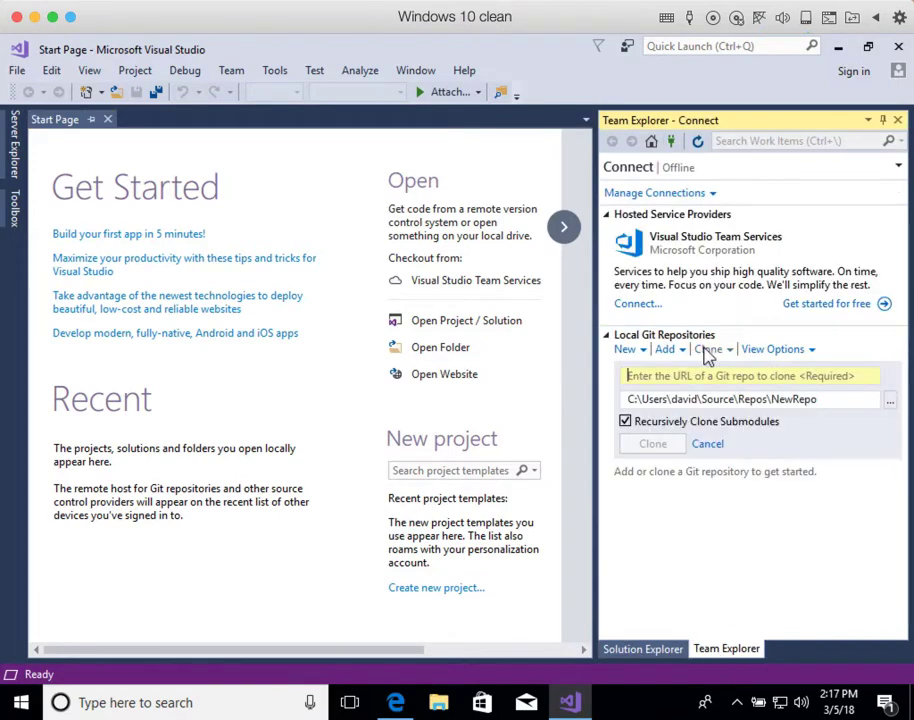
click(672, 377)
key(ctrl+v)
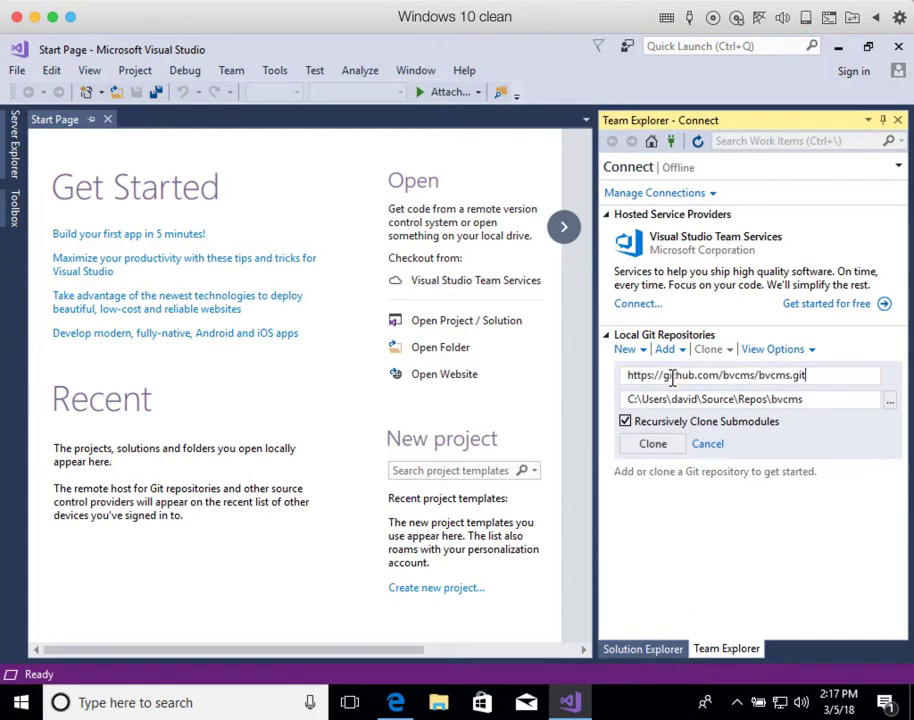
click(653, 444)
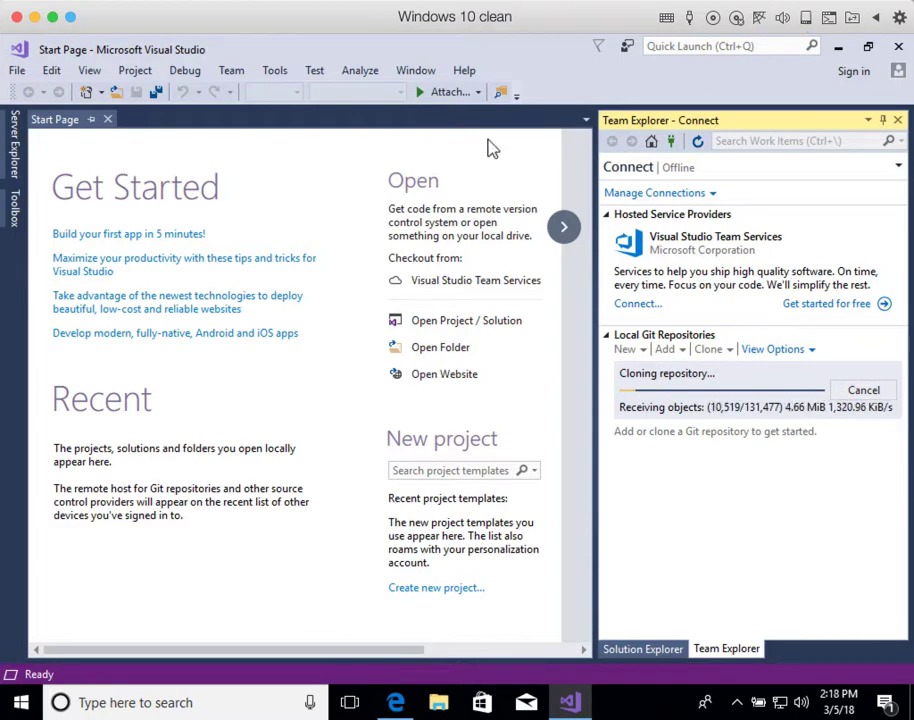
click(433, 2)
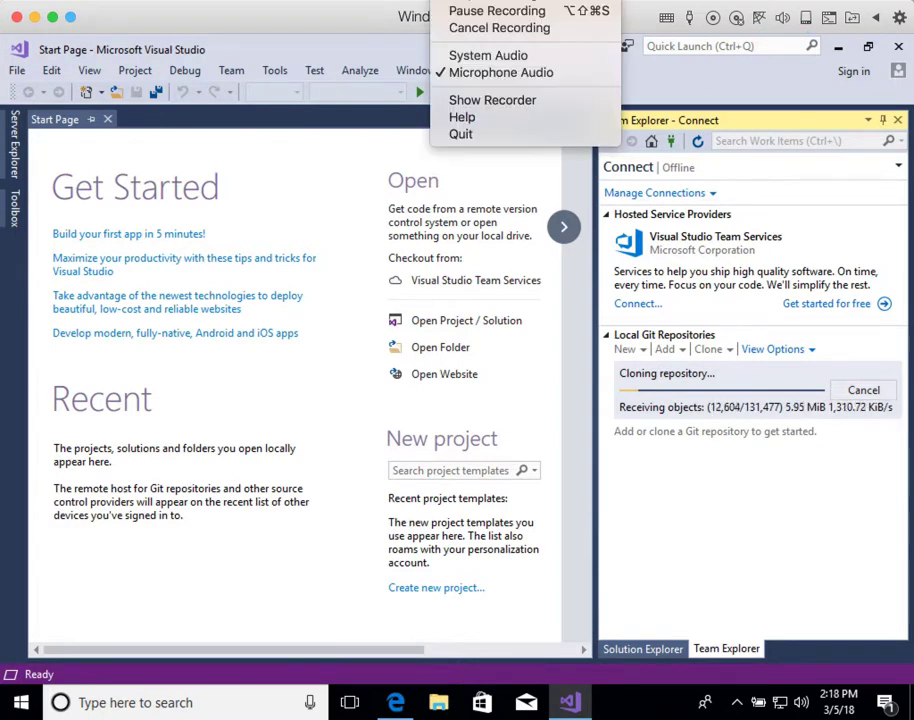
click(466, 12)
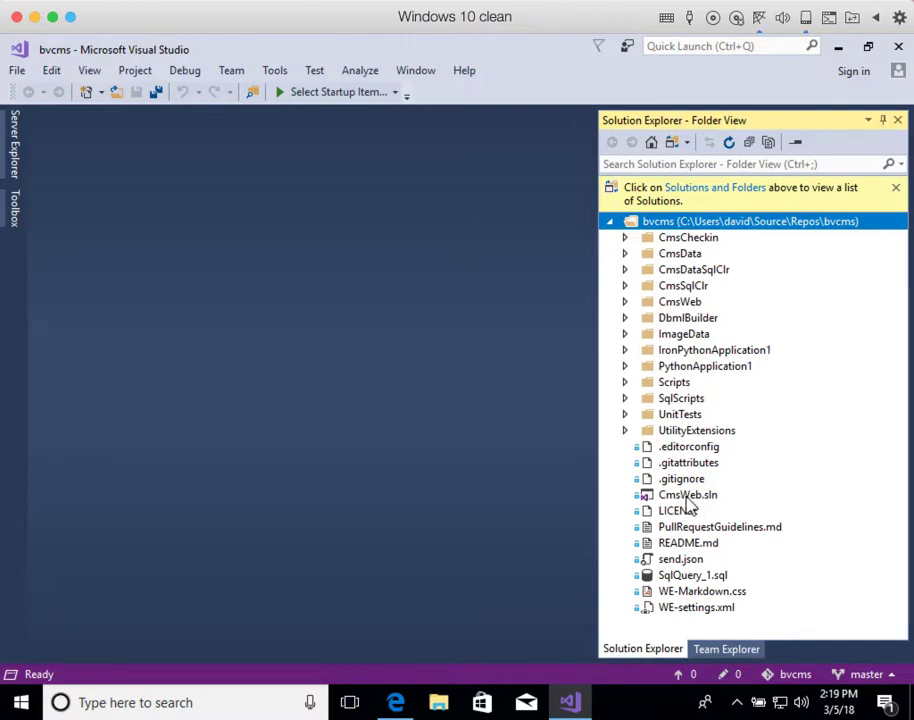
Step: Open CmsWeb.sln from Solution Explorer's Folder View
double_click(687, 495)
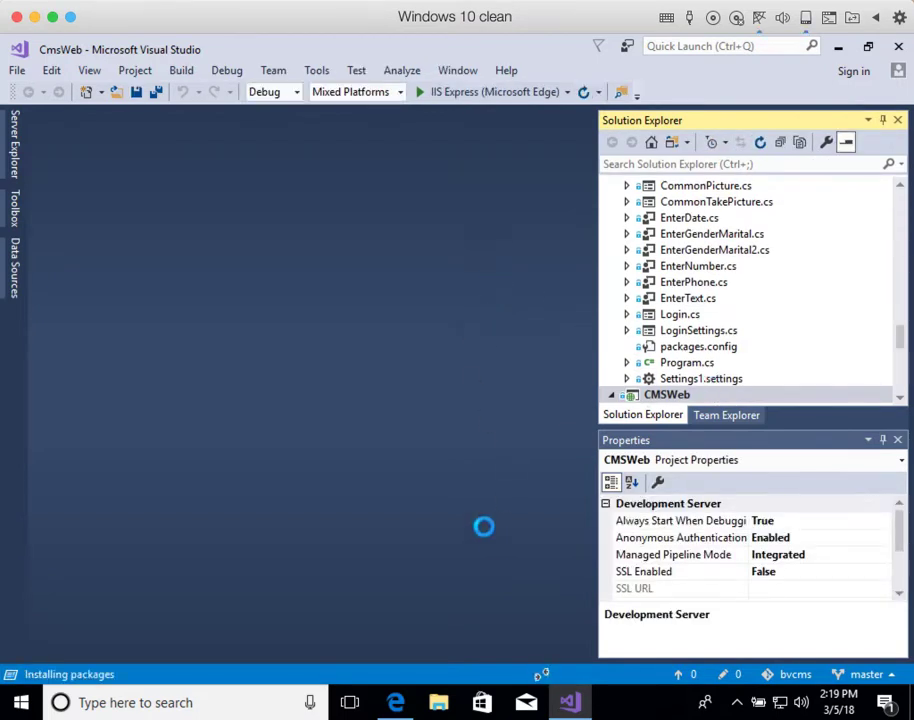
Step: Scroll the bvcms README in Edge to 'Load the Project' and select the .\SQLEXPRESS value
click(402, 704)
scroll(539, 352, down, 15)
scroll(539, 352, down, 3)
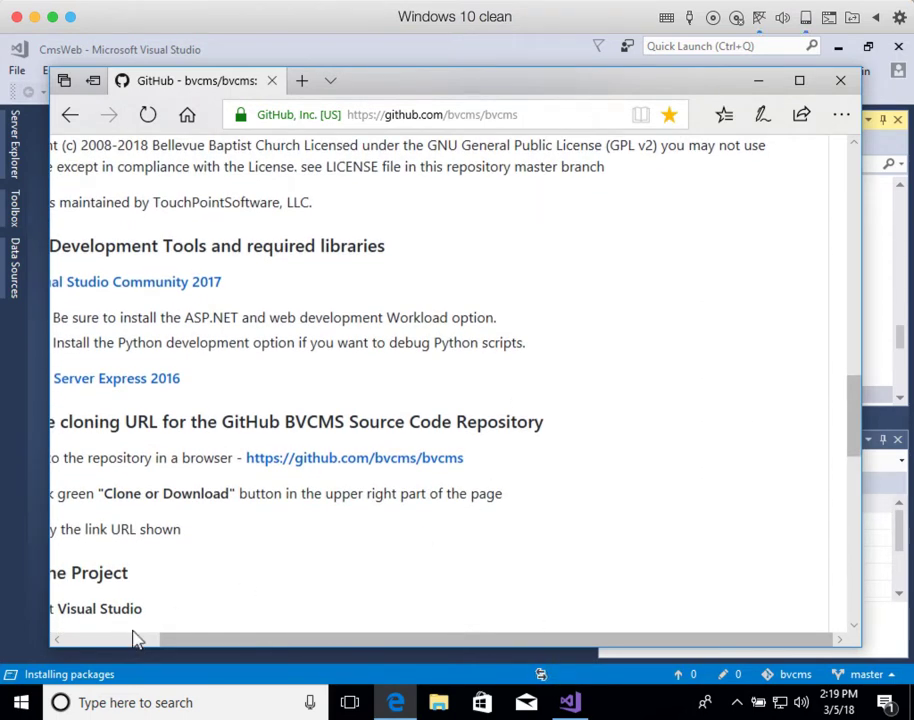
scroll(128, 653, left, 3)
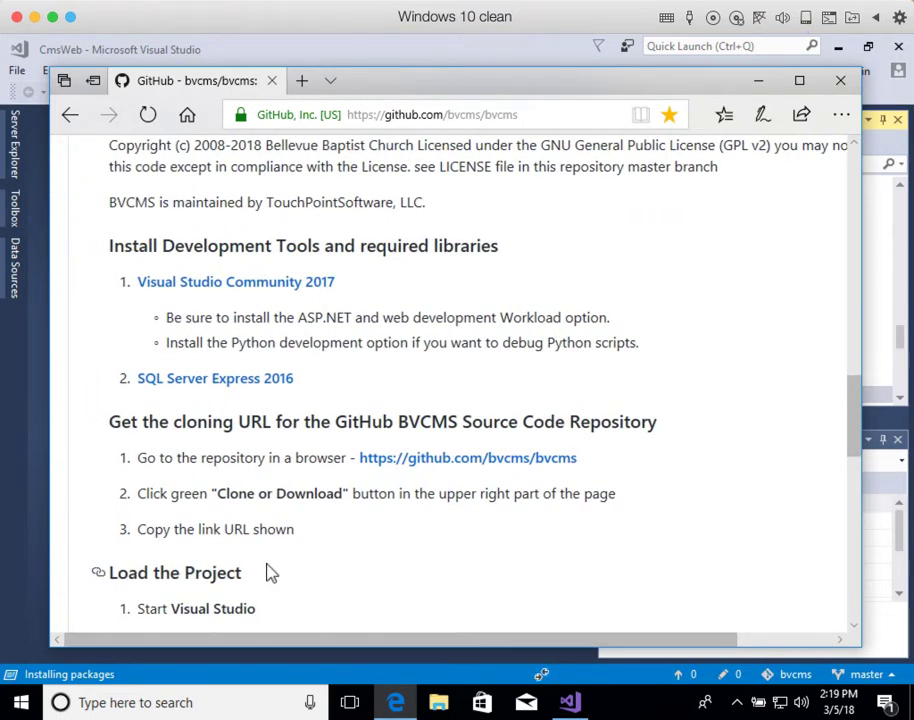
scroll(268, 572, down, 3)
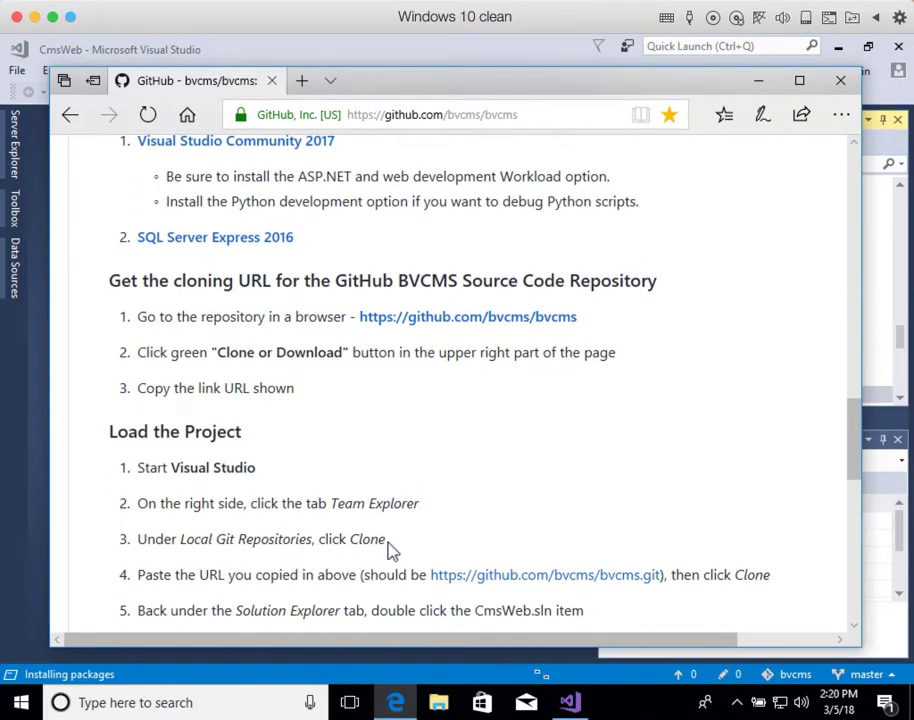
scroll(390, 549, down, 2)
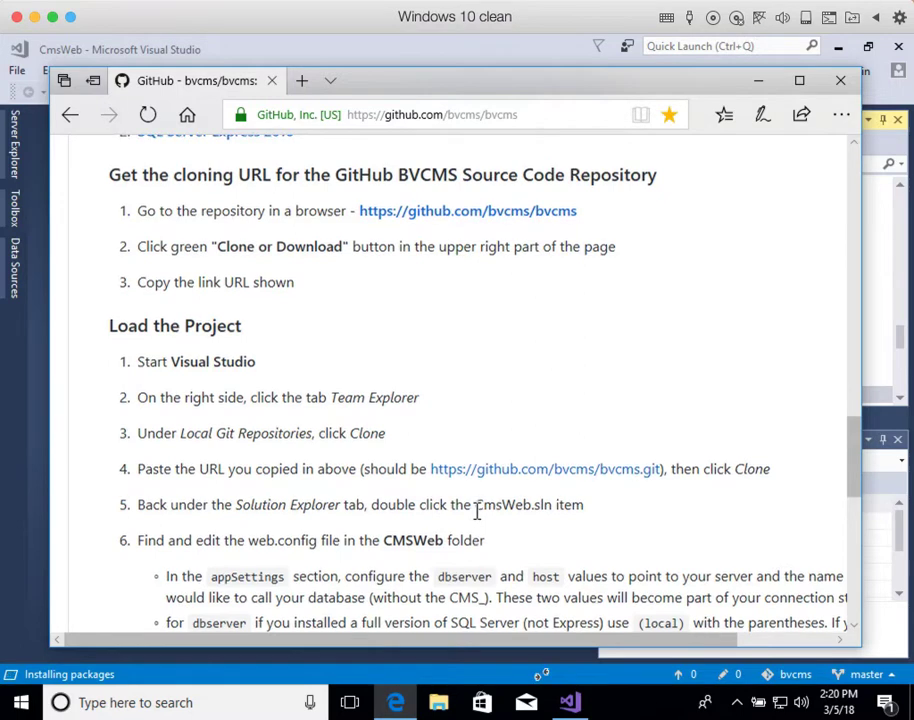
scroll(477, 511, down, 1)
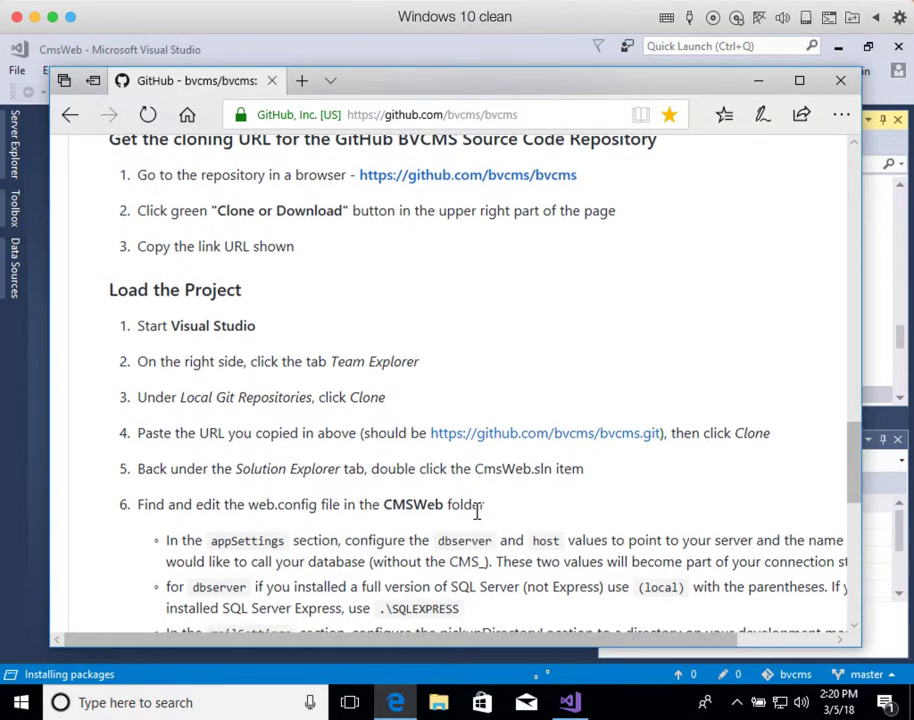
scroll(478, 511, down, 1)
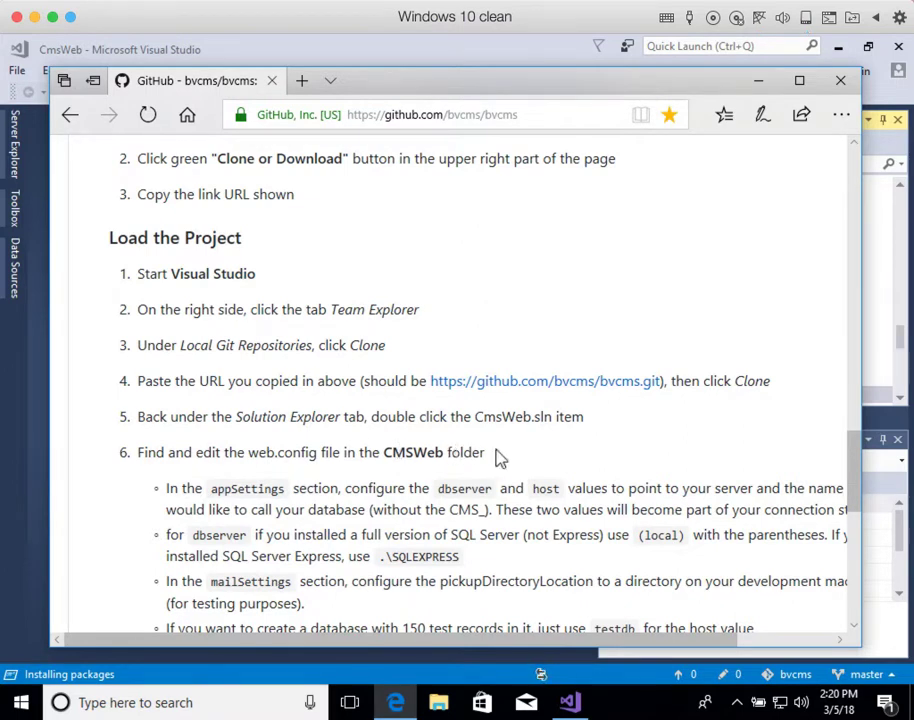
scroll(496, 455, down, 1)
scroll(498, 450, down, 1)
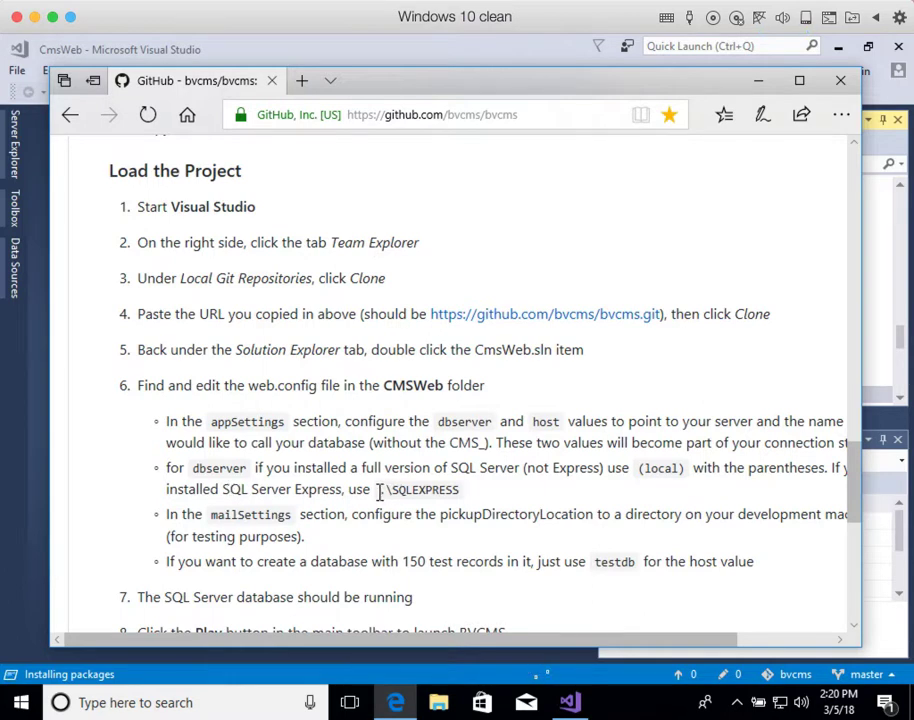
drag(380, 491, 459, 490)
key(ctrl+c)
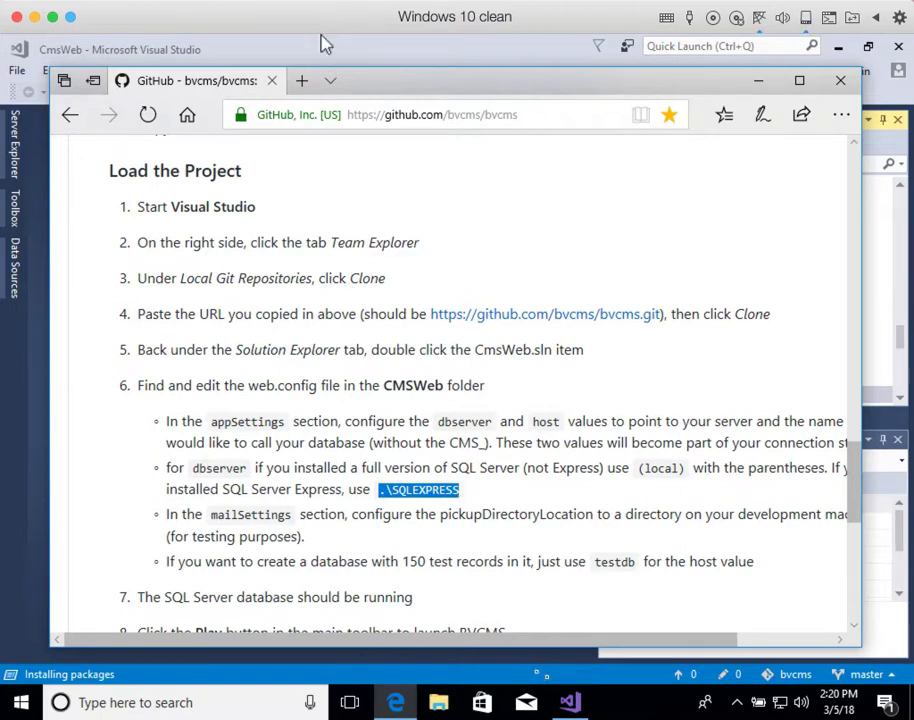
Step: Open the CmsWeb Web.config and replace the (local) dbserver value with .\SQLEXPRESS
click(374, 56)
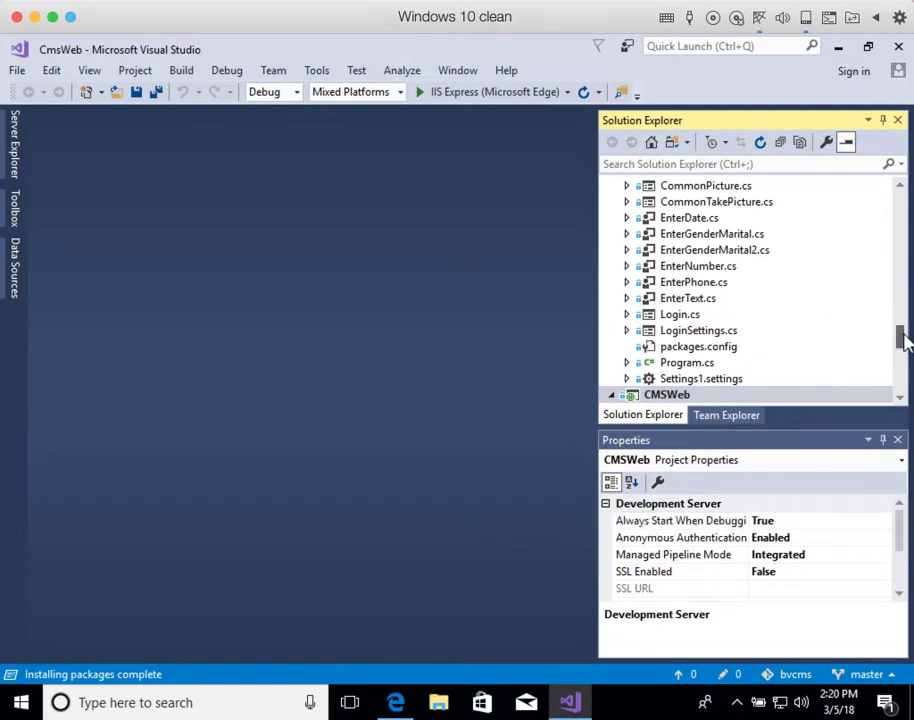
drag(902, 340, 904, 380)
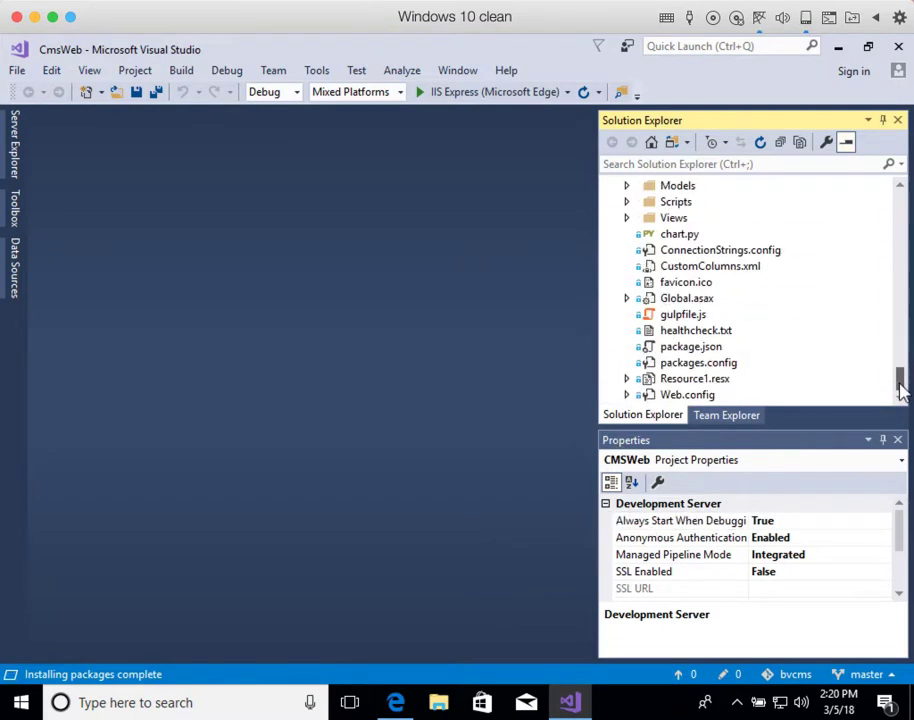
click(703, 396)
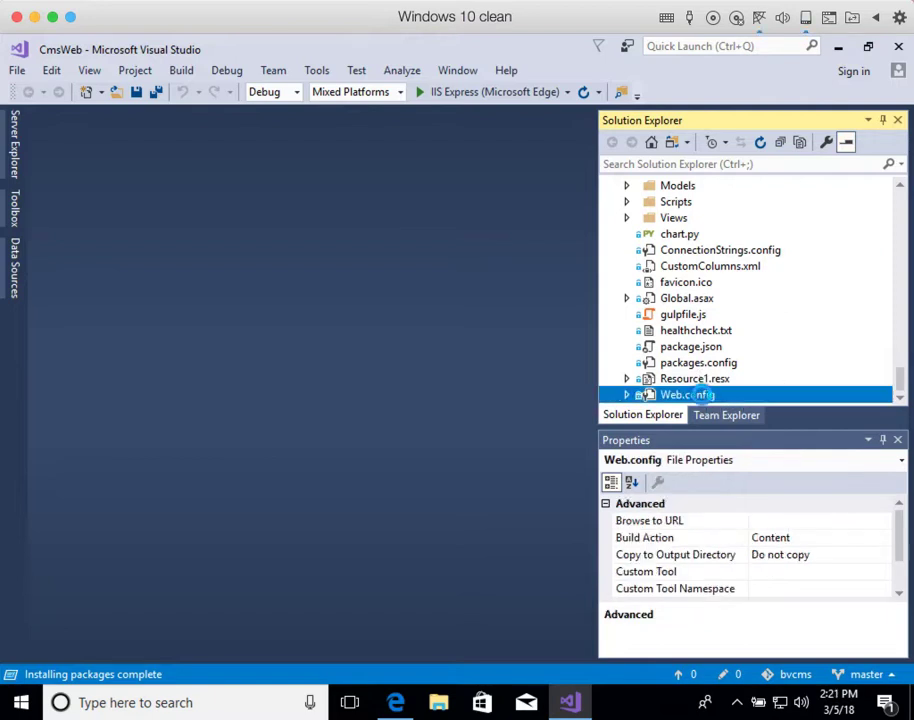
double_click(703, 396)
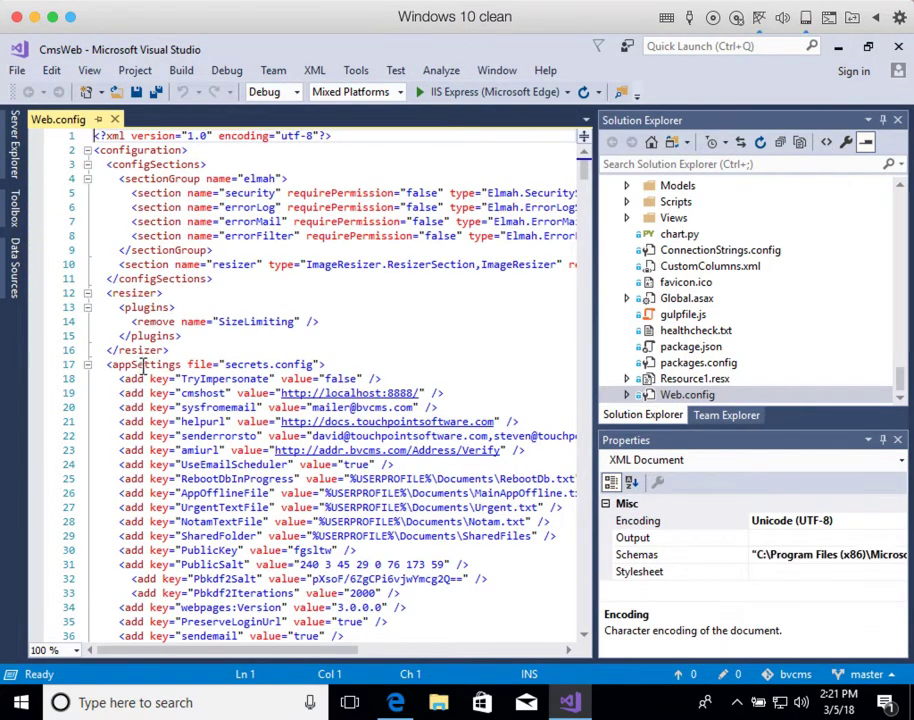
scroll(152, 455, down, 1)
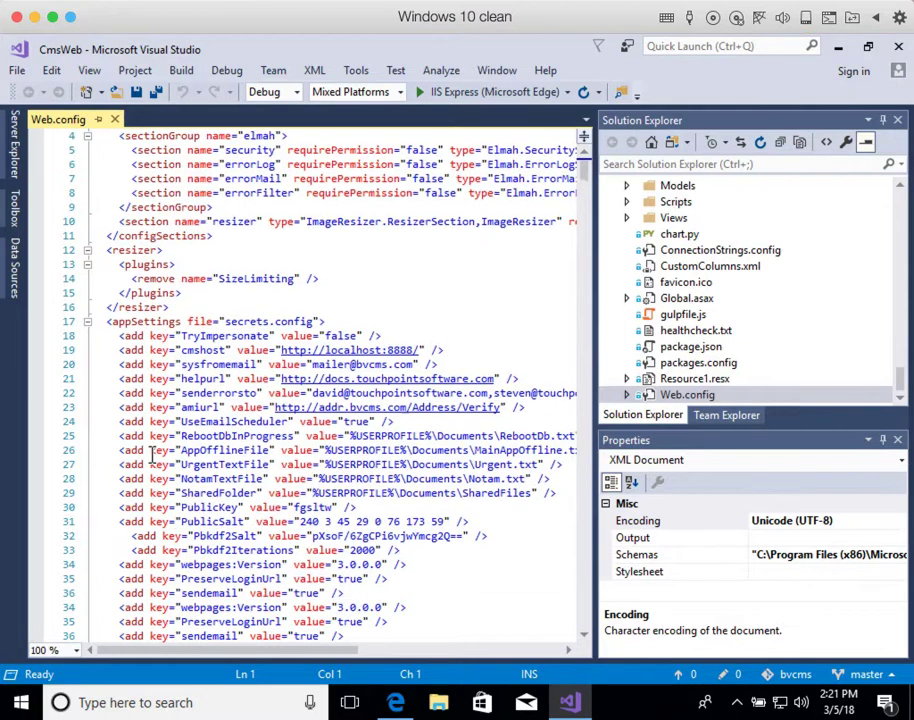
click(96, 463)
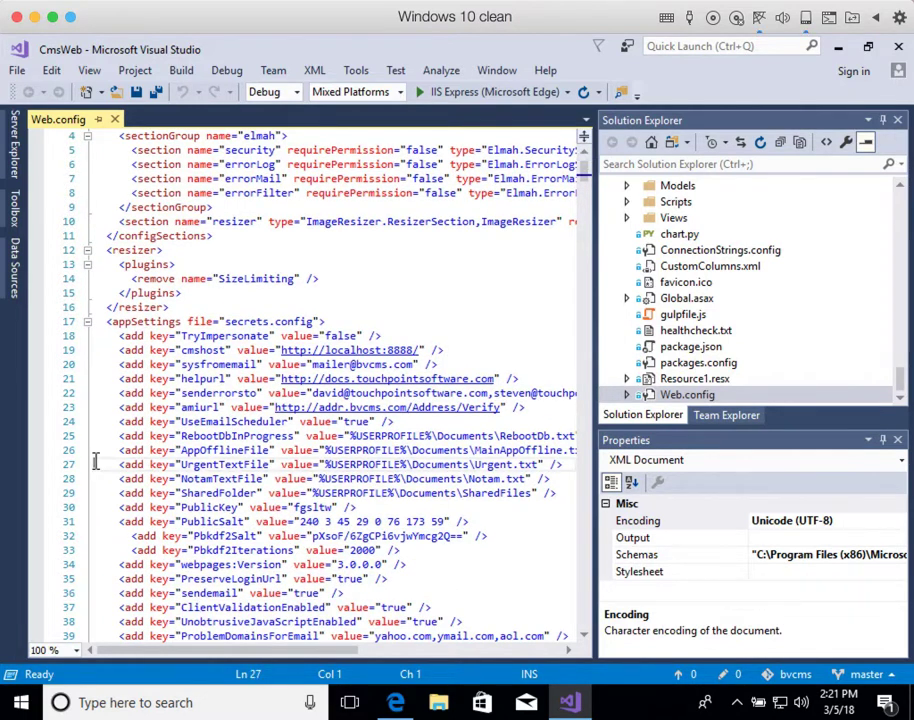
scroll(96, 461, down, 3)
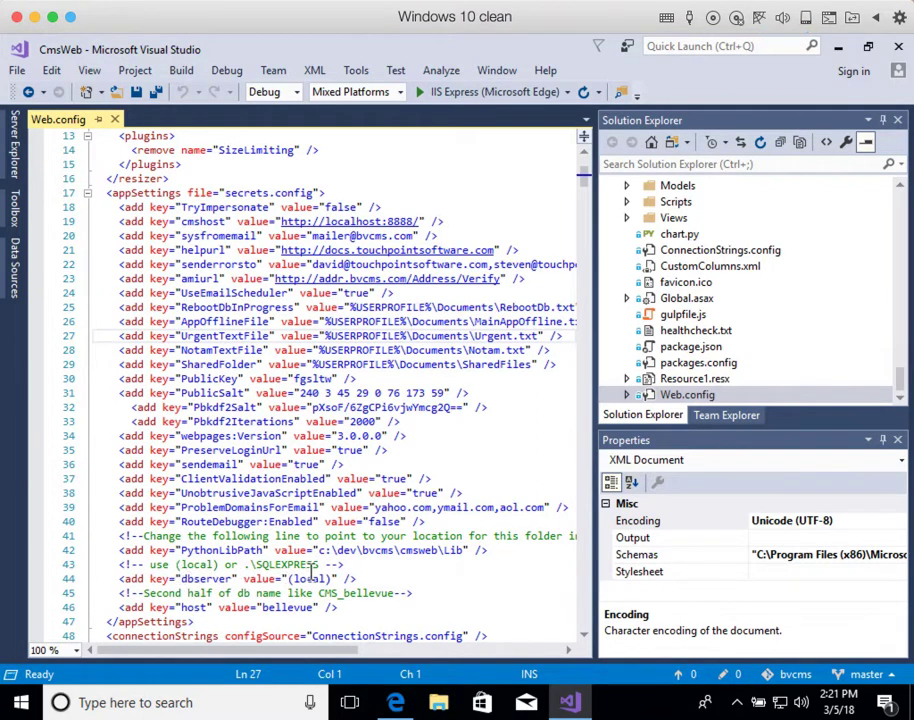
drag(289, 579, 334, 579)
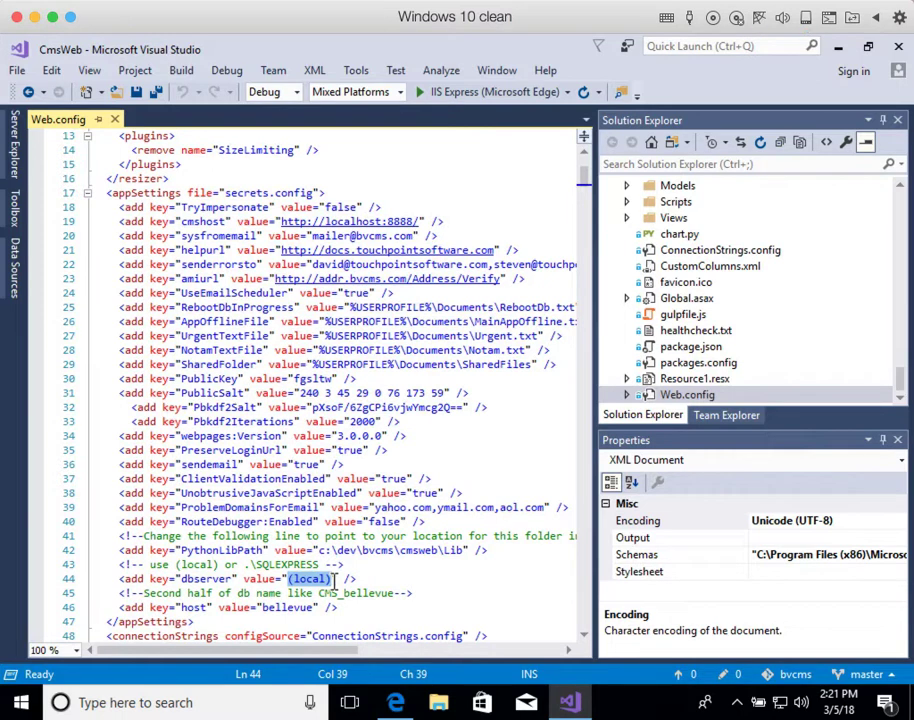
key(ctrl+v)
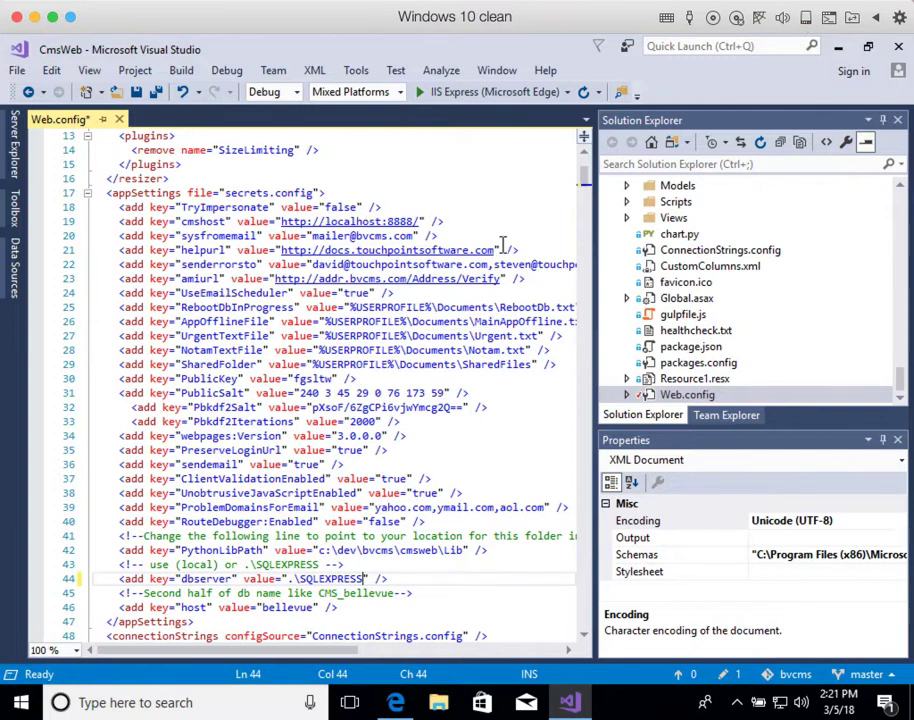
Step: Check the README, then replace the bellevue host value with testdb
click(398, 702)
scroll(359, 604, down, 2)
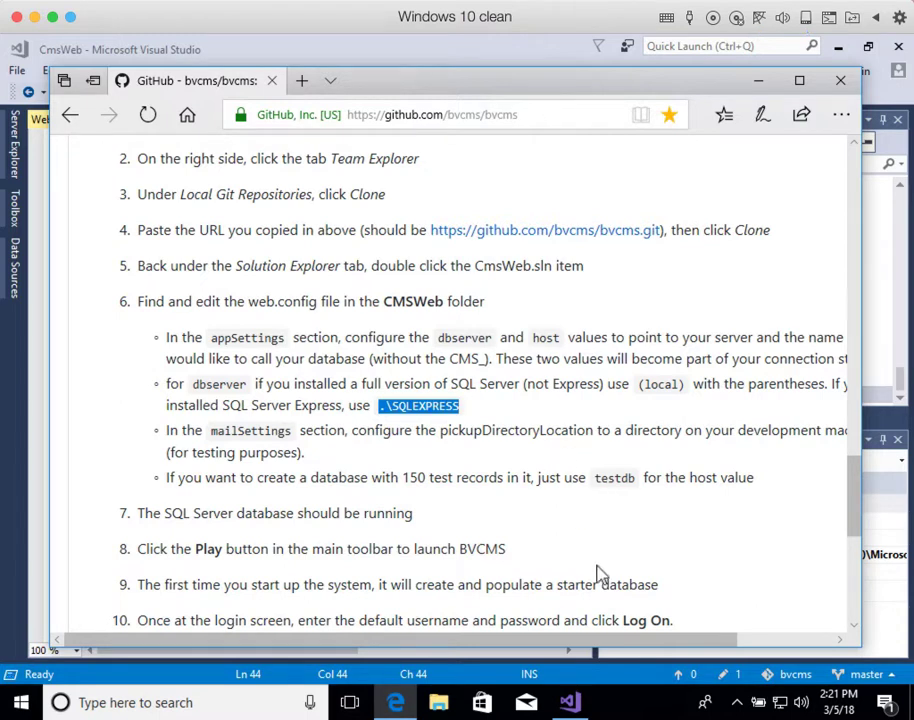
click(568, 705)
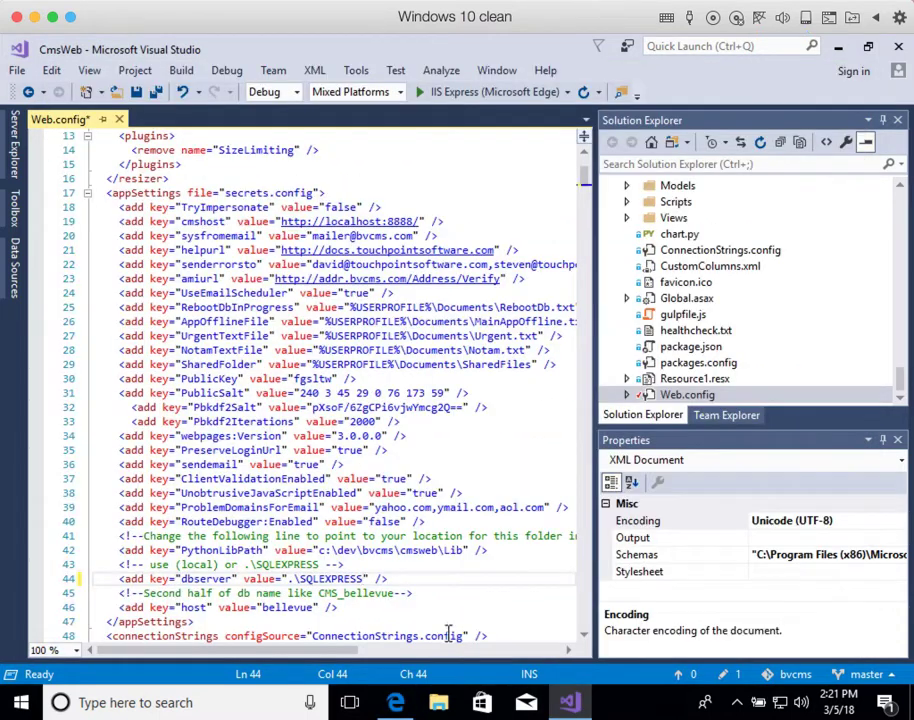
double_click(288, 608)
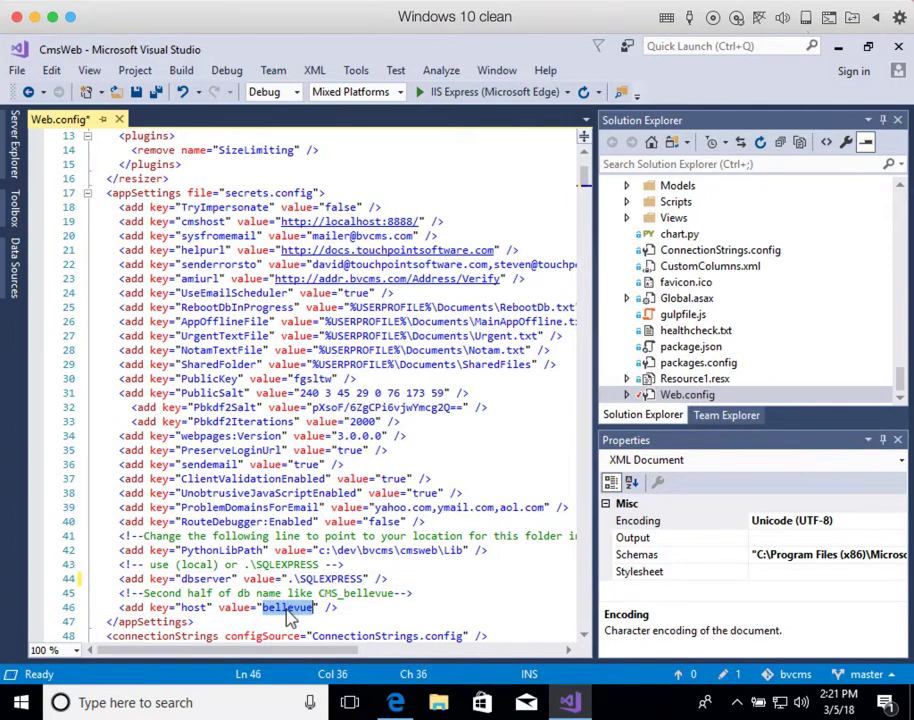
text(test)
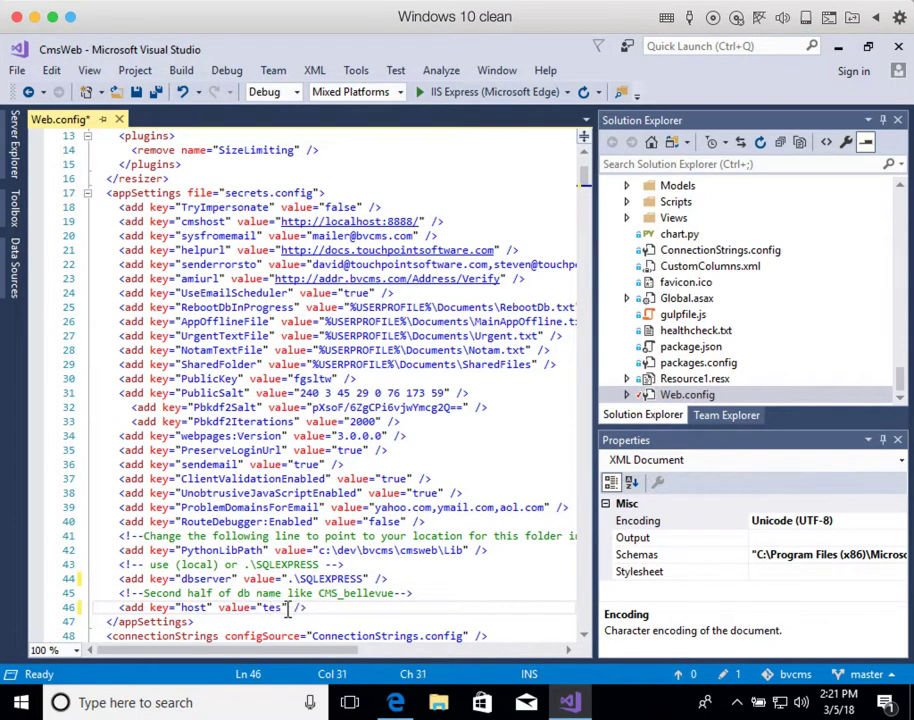
text(1)
text(b)
scroll(435, 608, down, 1)
scroll(435, 608, down, 3)
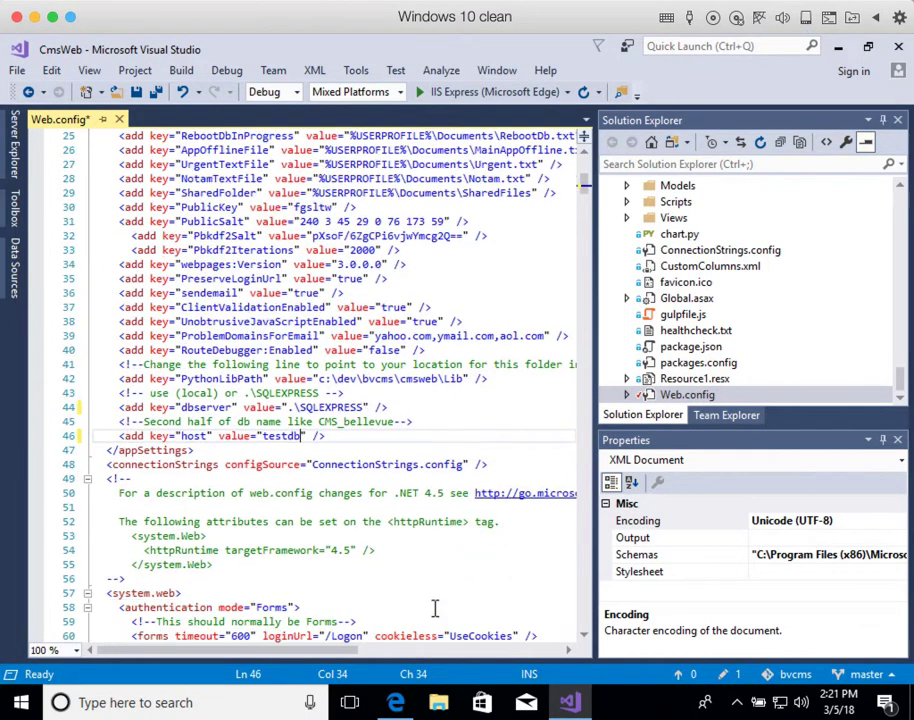
Step: Build and run CmsWeb with the IIS Express (Microsoft Edge) toolbar button
click(488, 96)
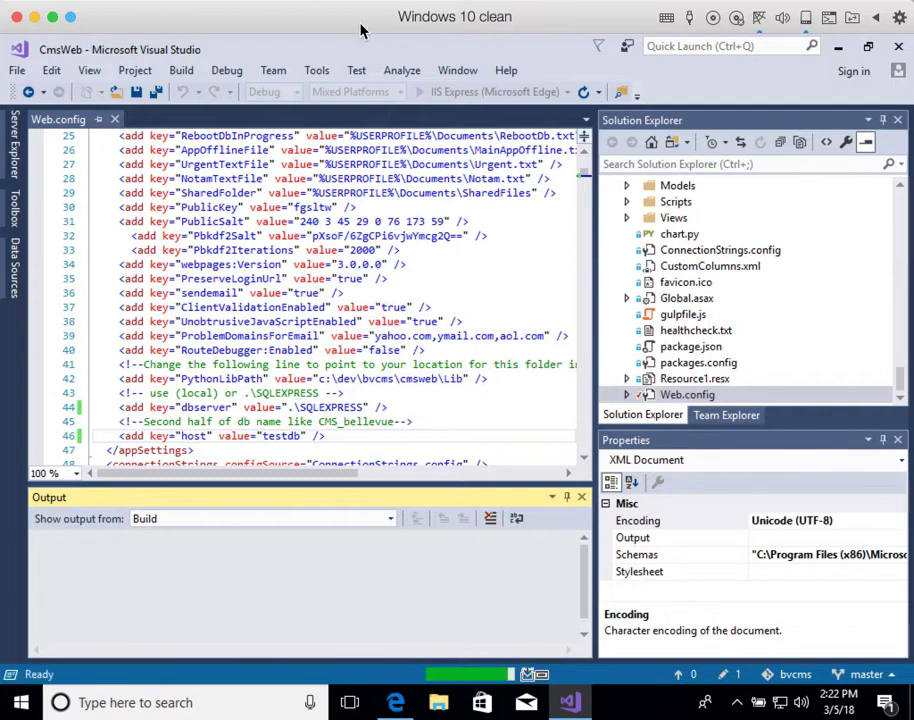
Step: Wait for the build to finish until Edge opens localhost:49819
click(440, 0)
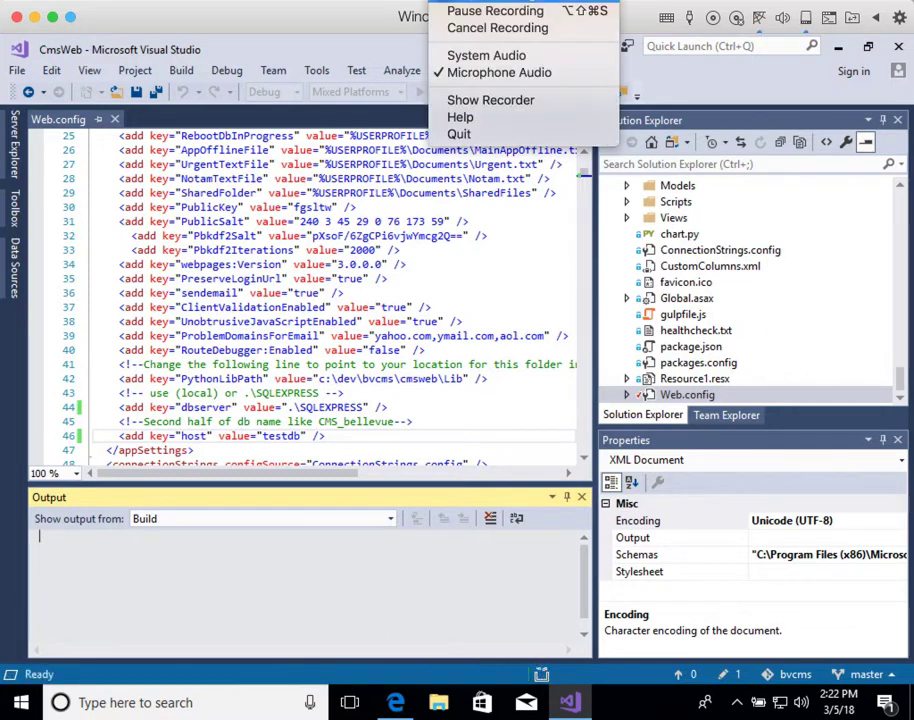
click(463, 13)
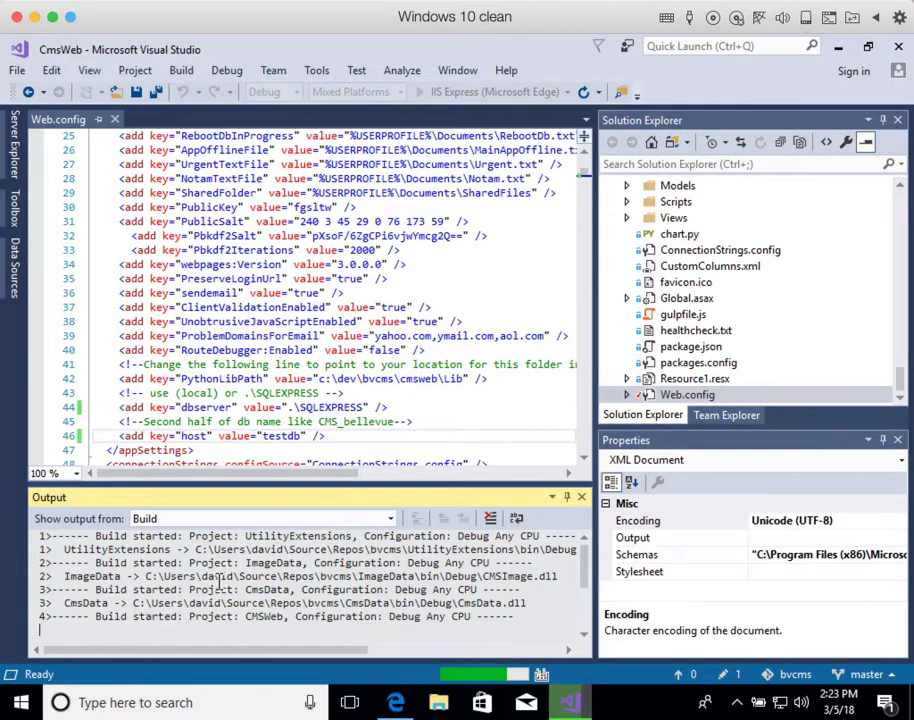
scroll(216, 585, down, 1)
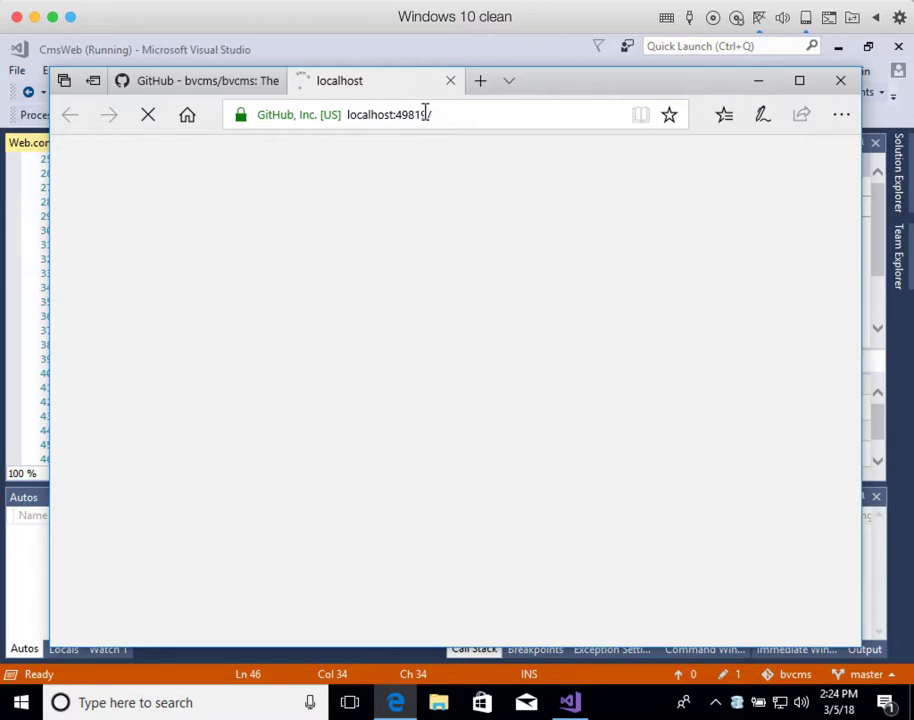
Step: Wait until localhost:49819 shows the TouchPoint logon page for the Fake People database
click(440, 0)
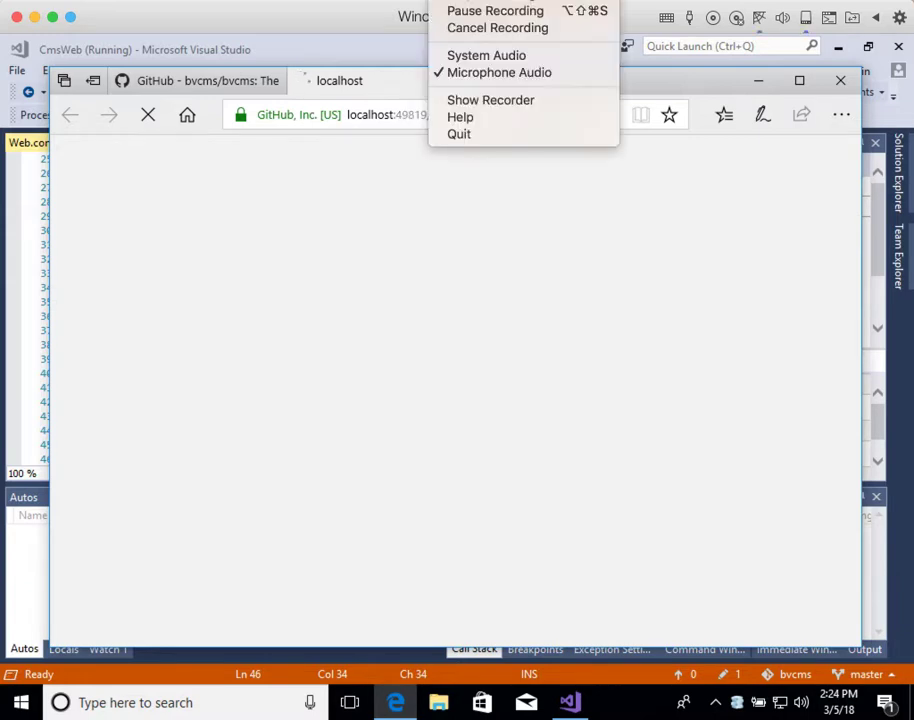
click(467, 11)
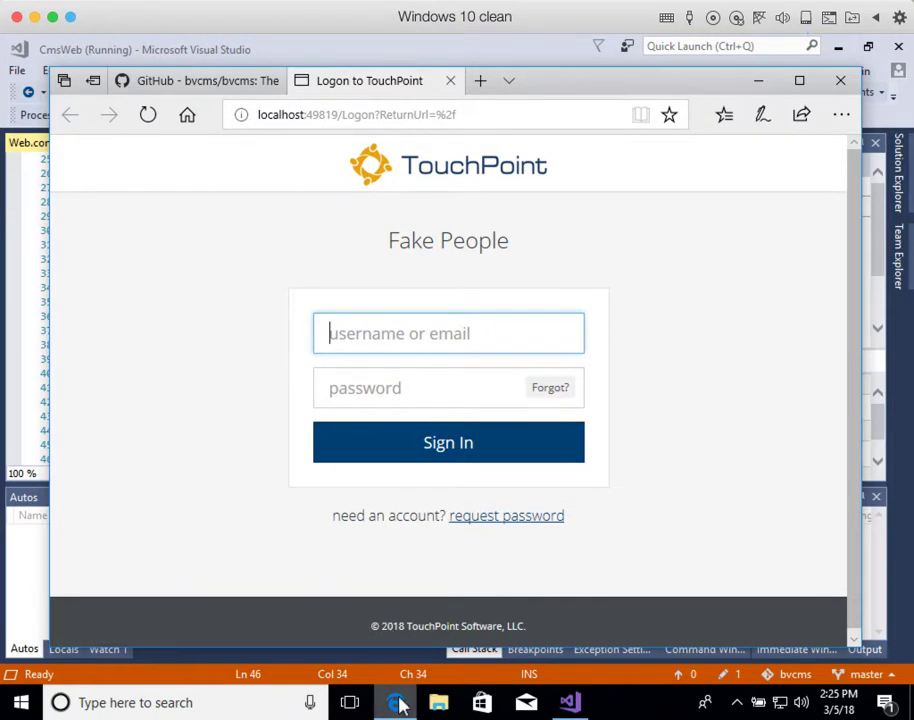
Step: Return to the GitHub bvcms README and scroll to step 10's default admin username and password
click(214, 82)
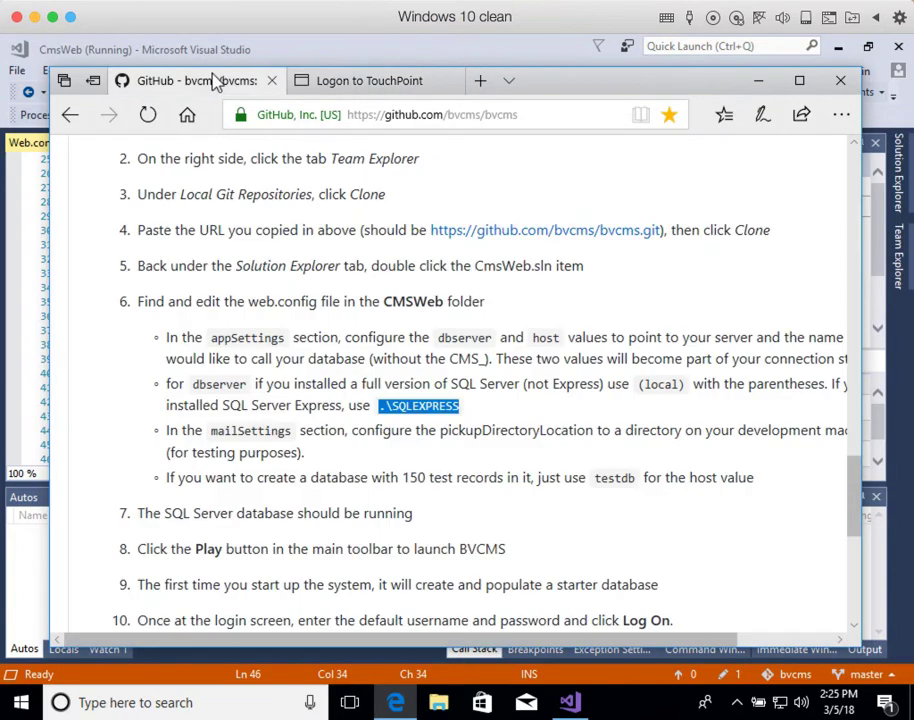
scroll(296, 408, down, 2)
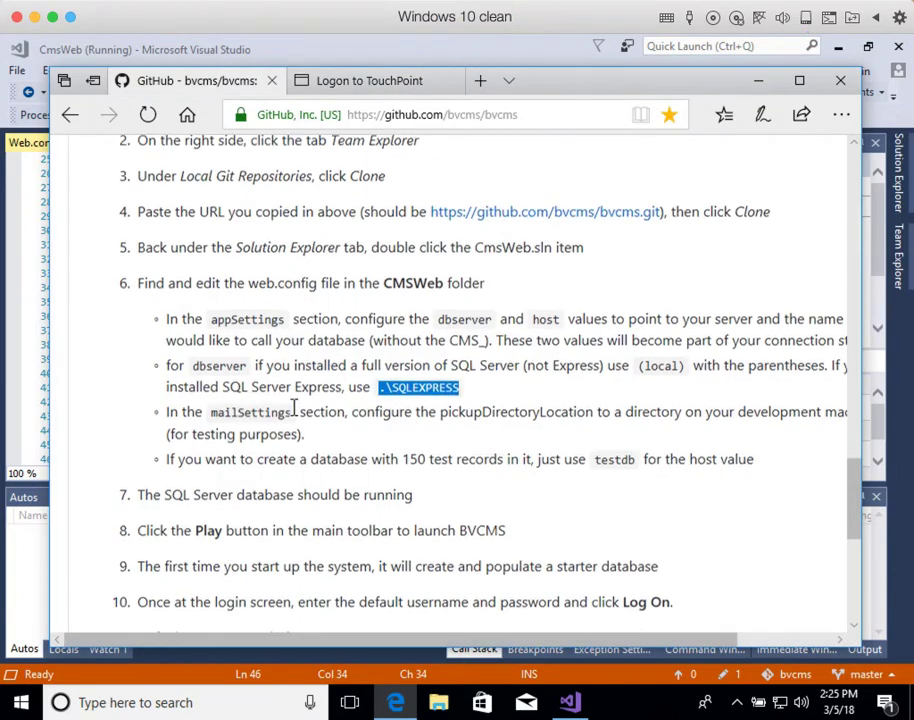
scroll(296, 417, down, 2)
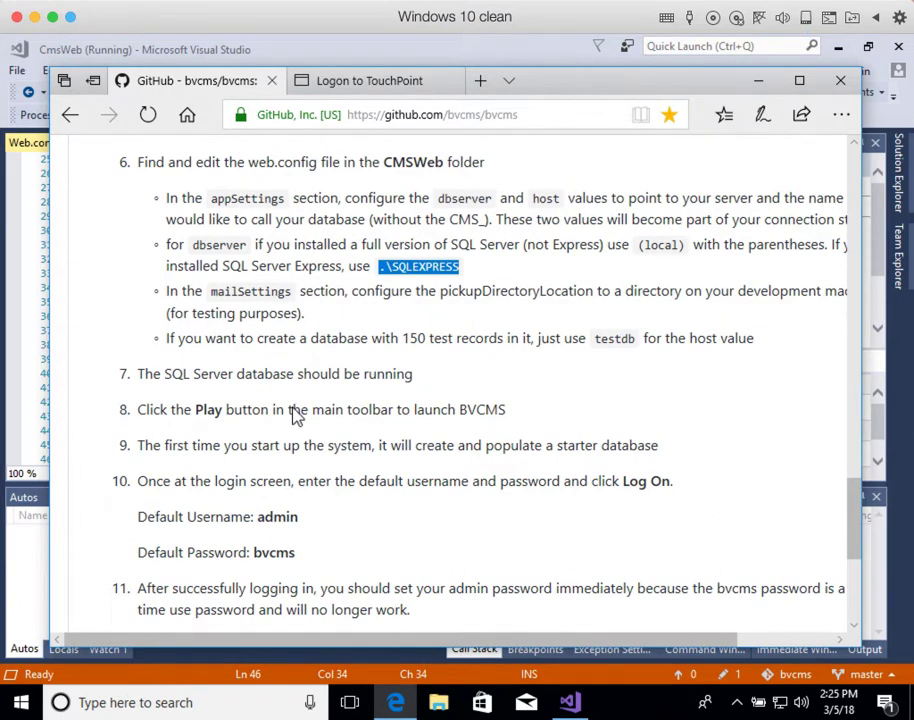
scroll(296, 415, down, 2)
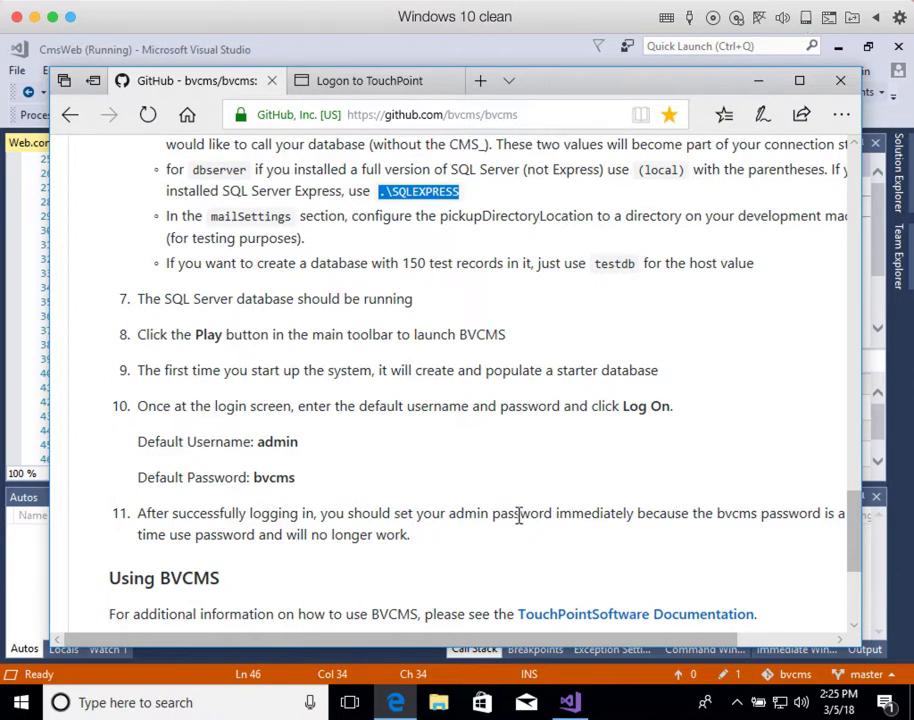
drag(512, 643, 473, 645)
Step: Log on to TouchPoint as admin using the readme's default password
click(390, 82)
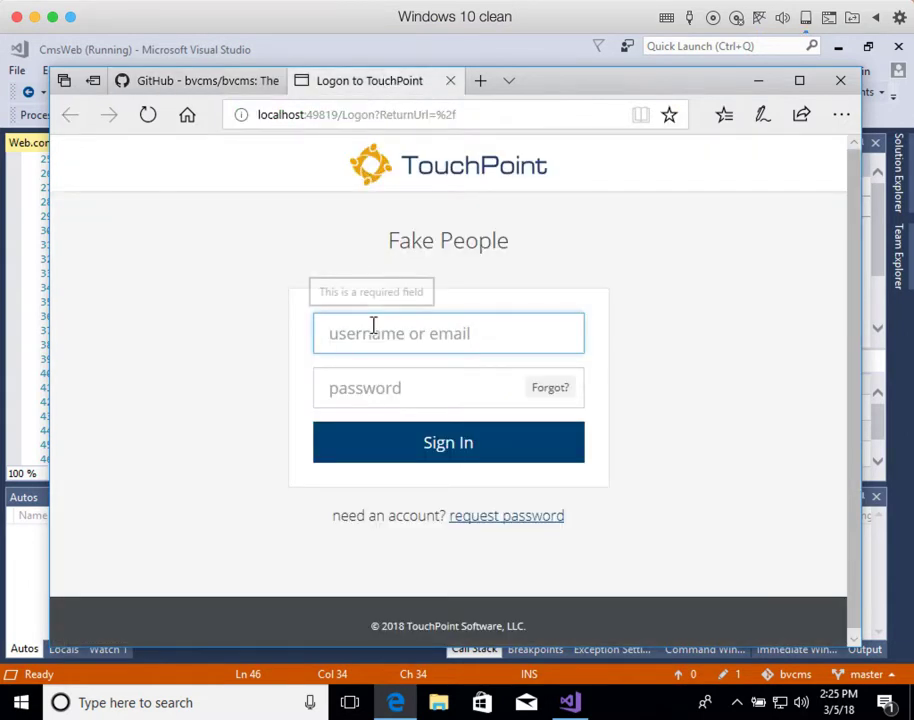
text(admin)
key(Tab)
text(•••••)
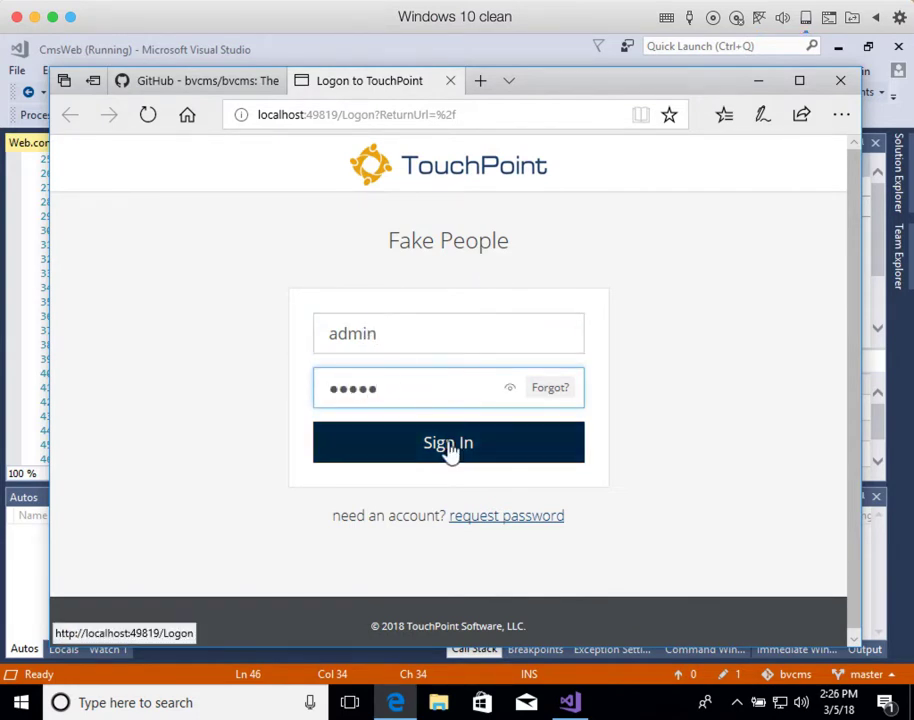
click(449, 450)
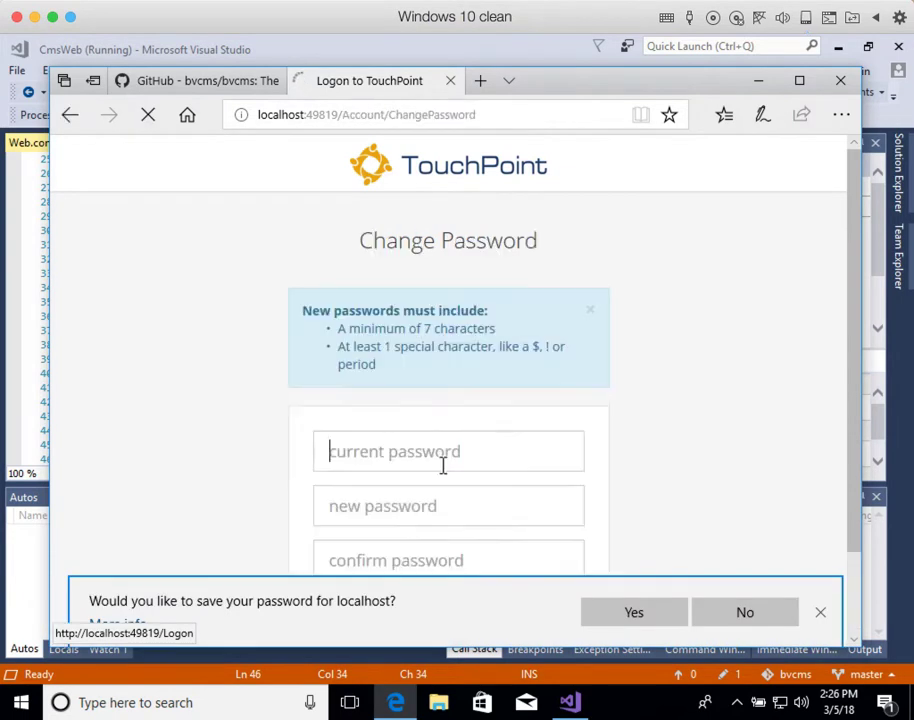
Step: Decline saving the browser password, then submit a first current, new and confirm password
click(716, 613)
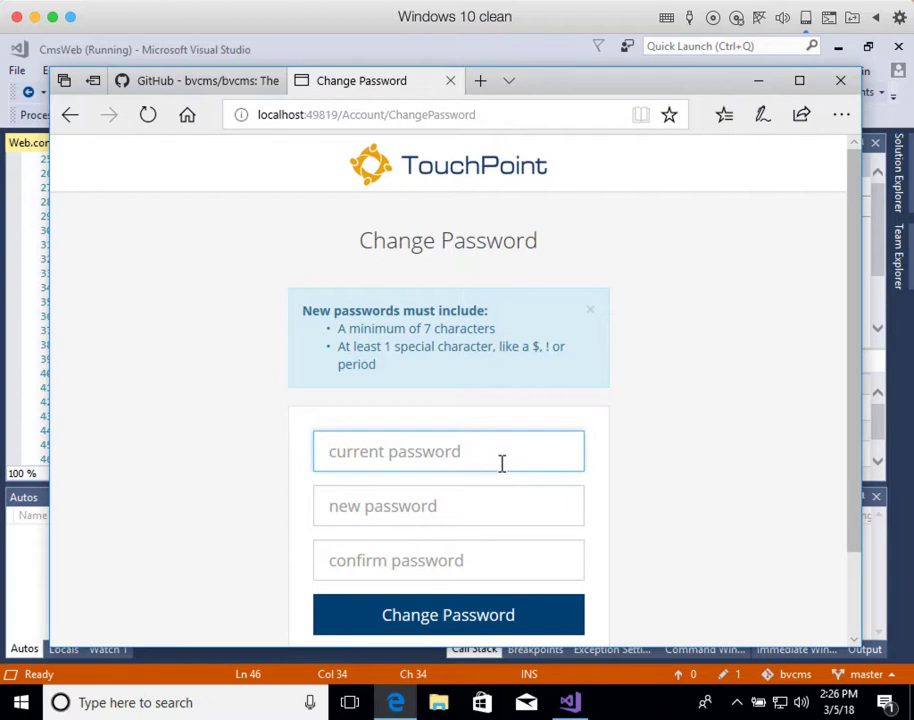
text(•••••)
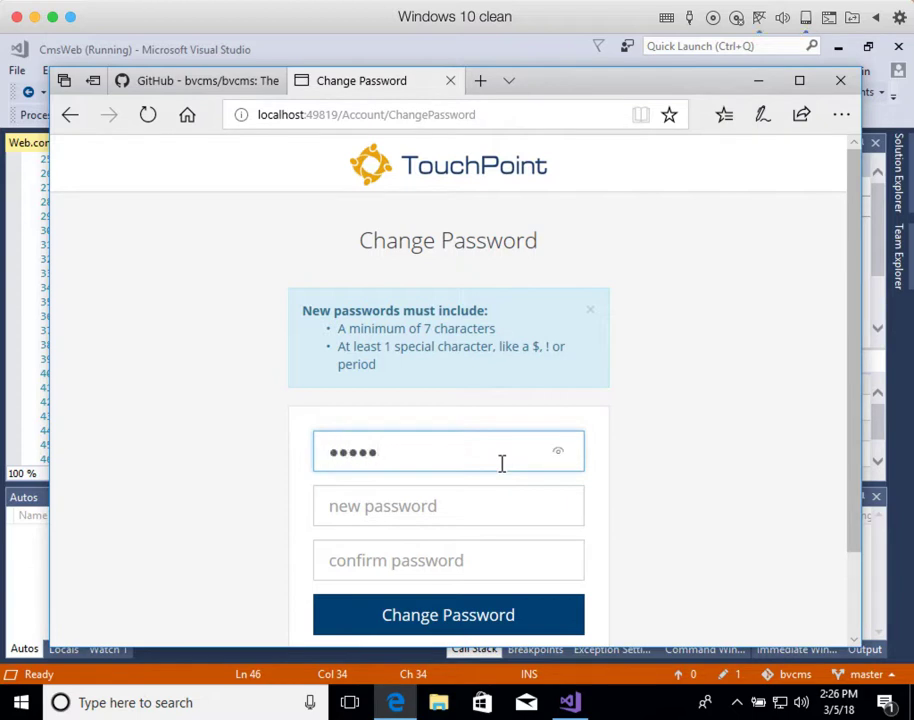
key(Tab)
text(•••••••)
key(Tab)
text(•••••••)
click(445, 612)
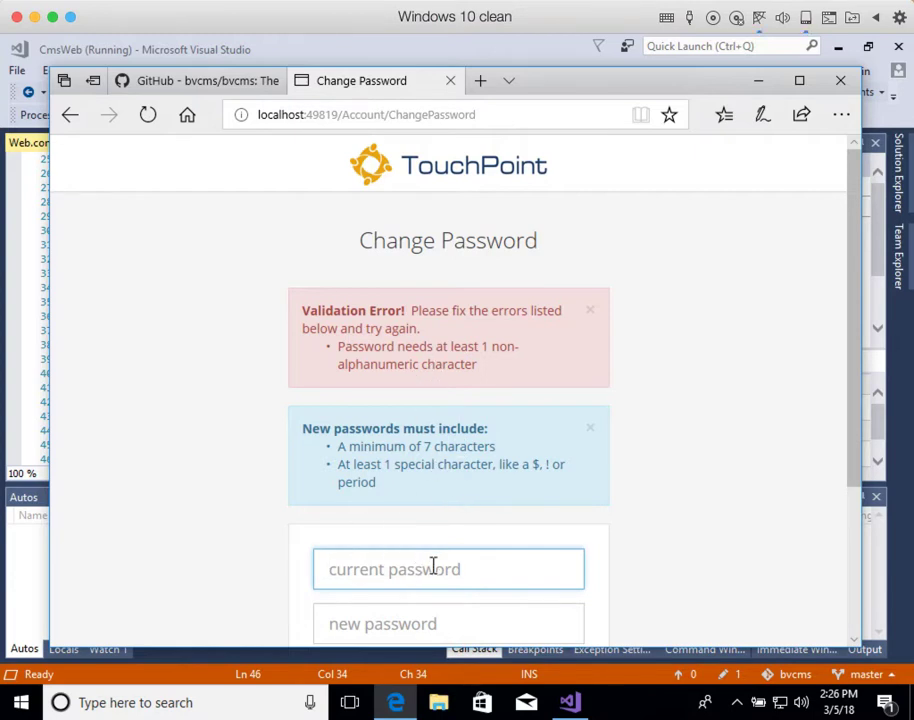
Step: After the validation error, re-enter the current and new password fields
text(•••••)
key(Tab)
text(•••••)
key(BackSpace)
key(BackSpace)
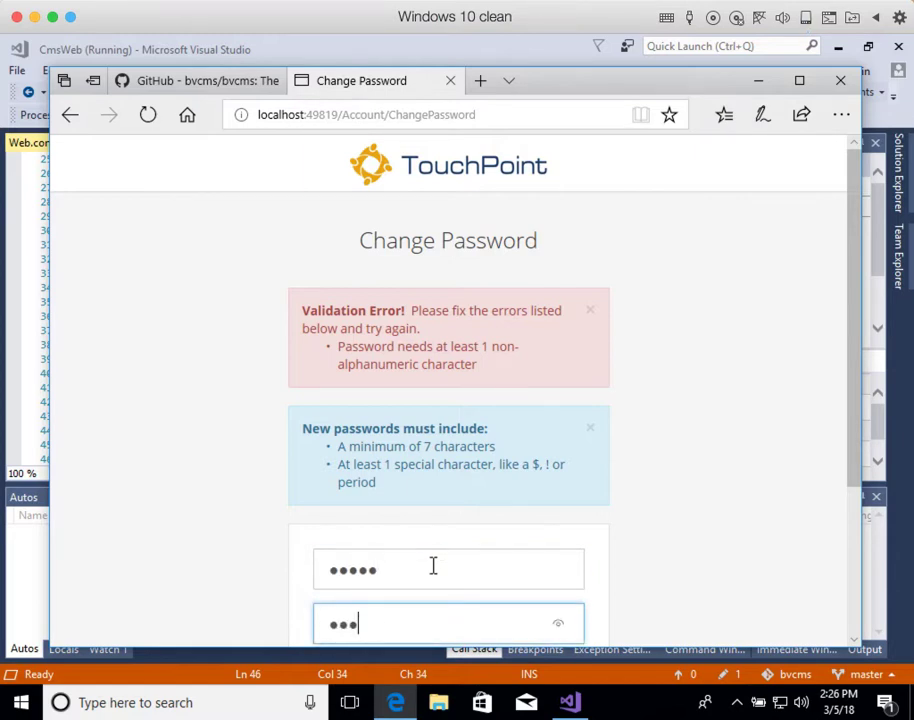
key(BackSpace)
key(BackSpace)
key(BackSpace)
text(••)
text(•••)
text(•)
key(Tab)
text(•)
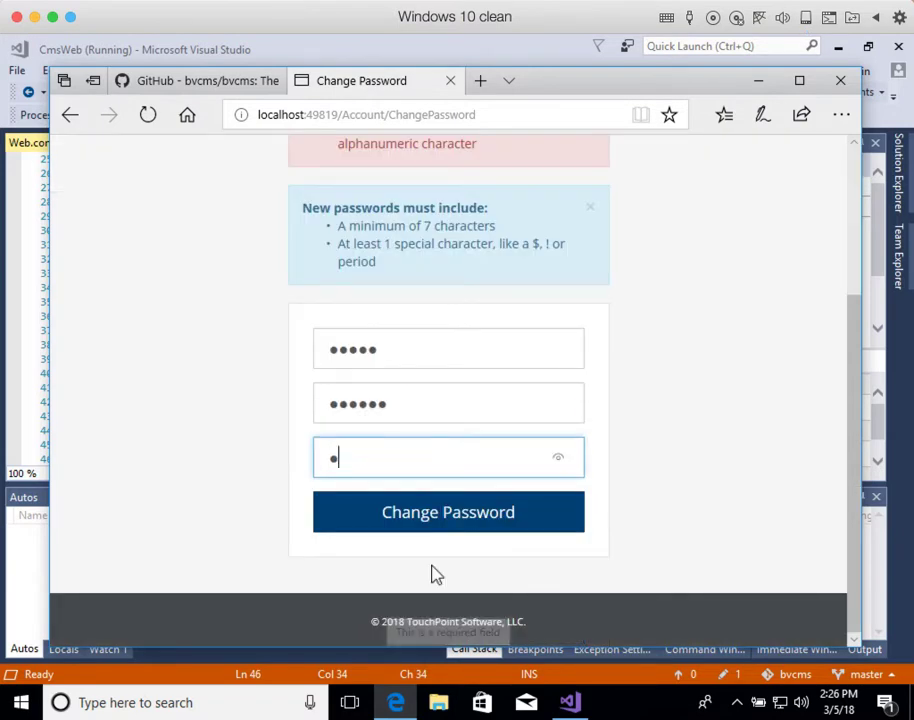
text(•••••)
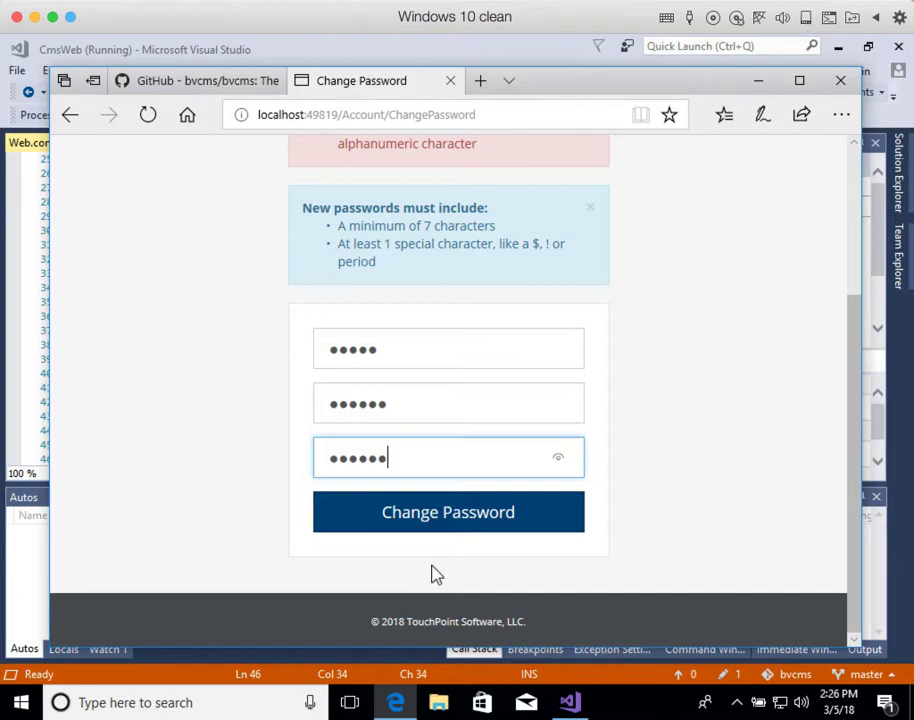
key(BackSpace)
key(BackSpace)
key(BackSpace)
key(BackSpace)
key(BackSpace)
key(BackSpace)
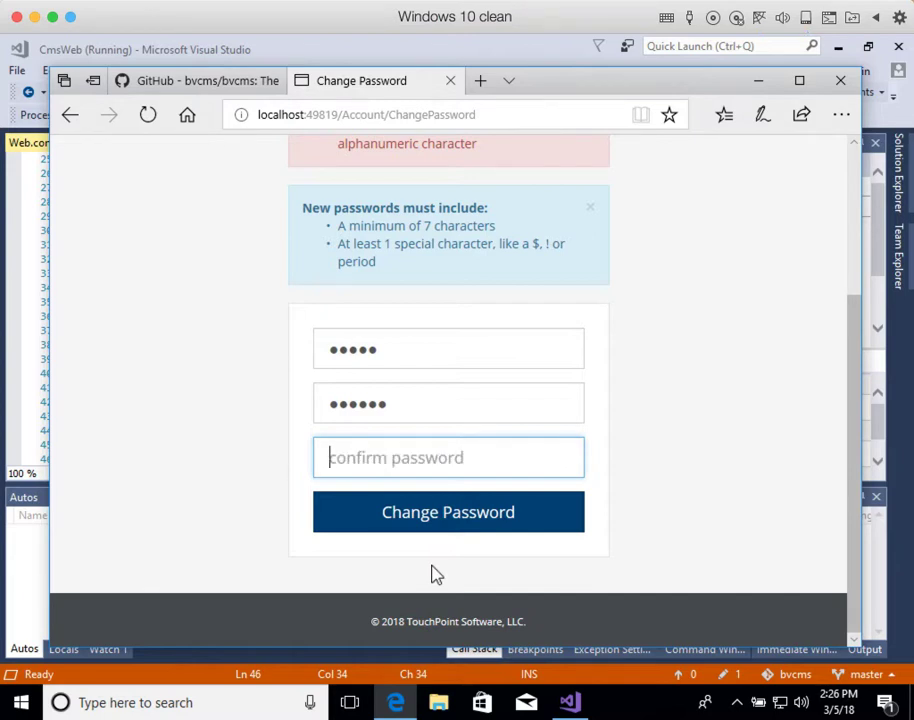
Step: Retype current, new and confirm passwords with a special-character password and submit the change
double_click(398, 353)
text(•••••)
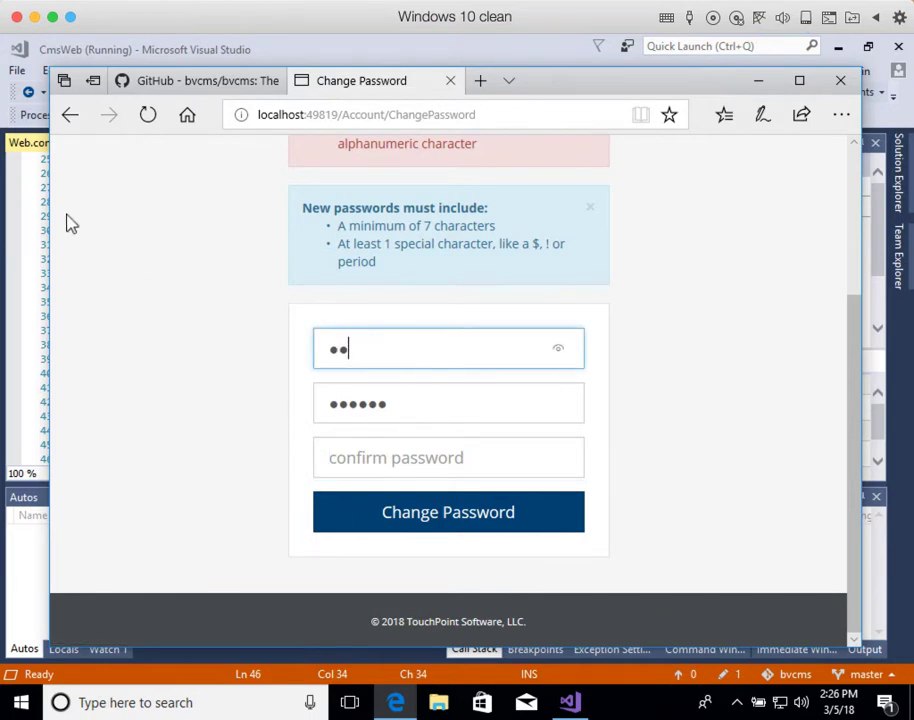
text(•••)
scroll(333, 384, up, 1)
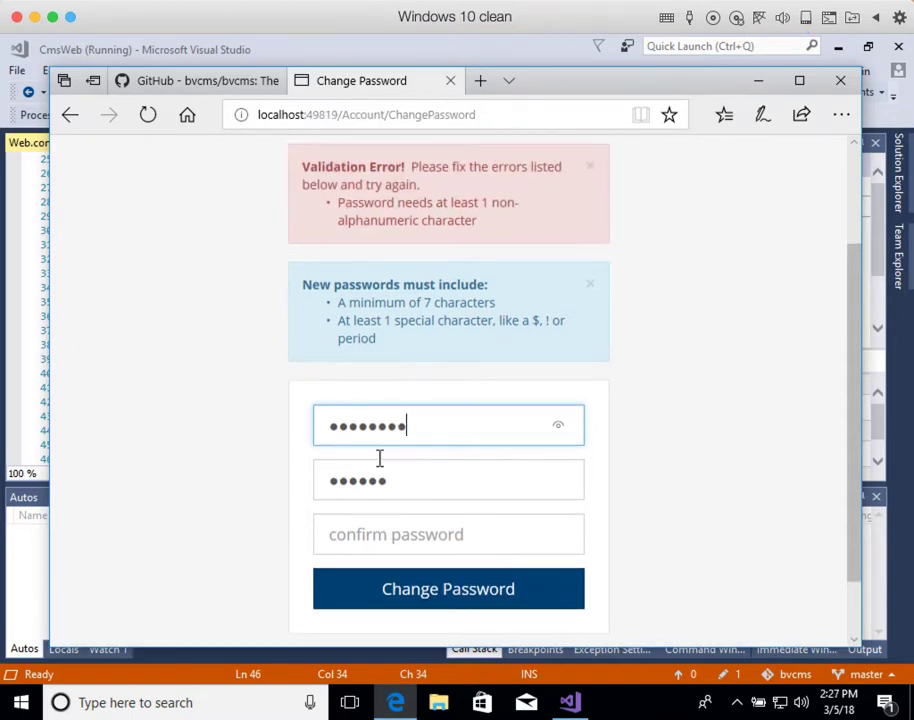
double_click(412, 488)
text(•••••••)
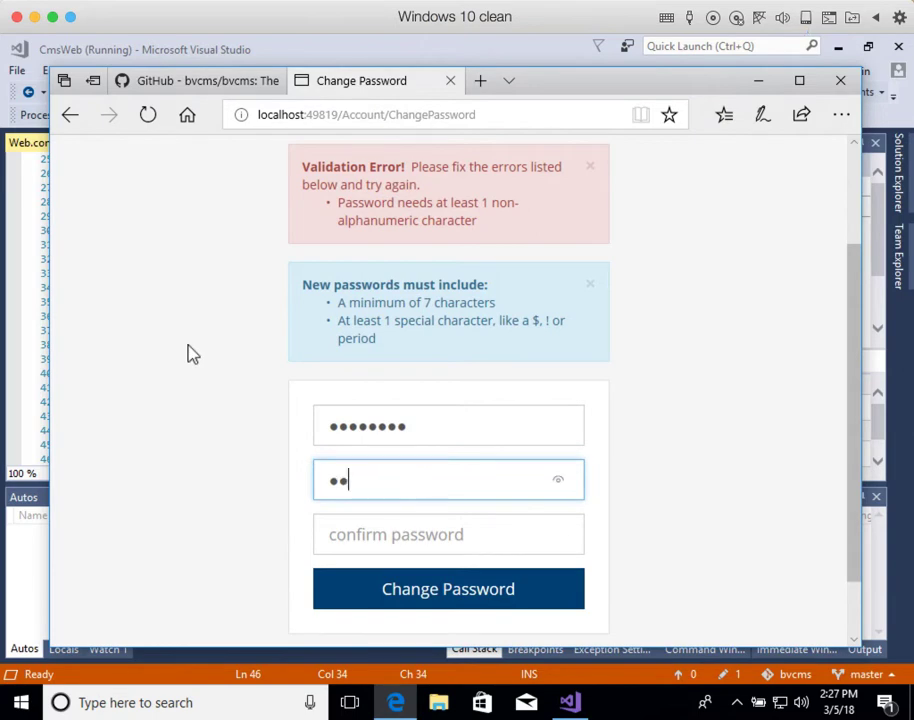
text(•)
double_click(422, 426)
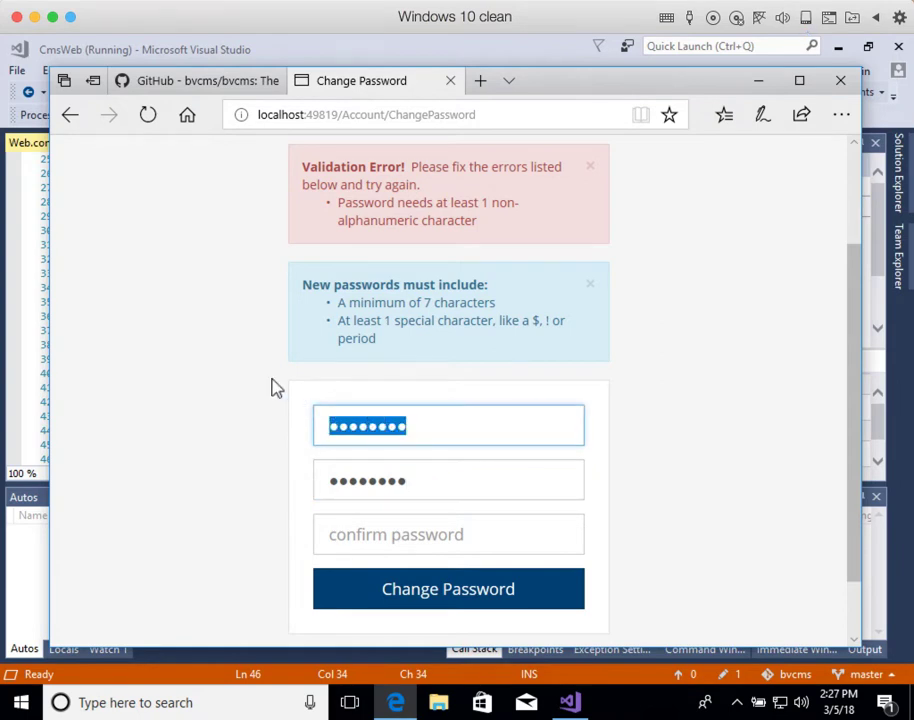
text(•••••)
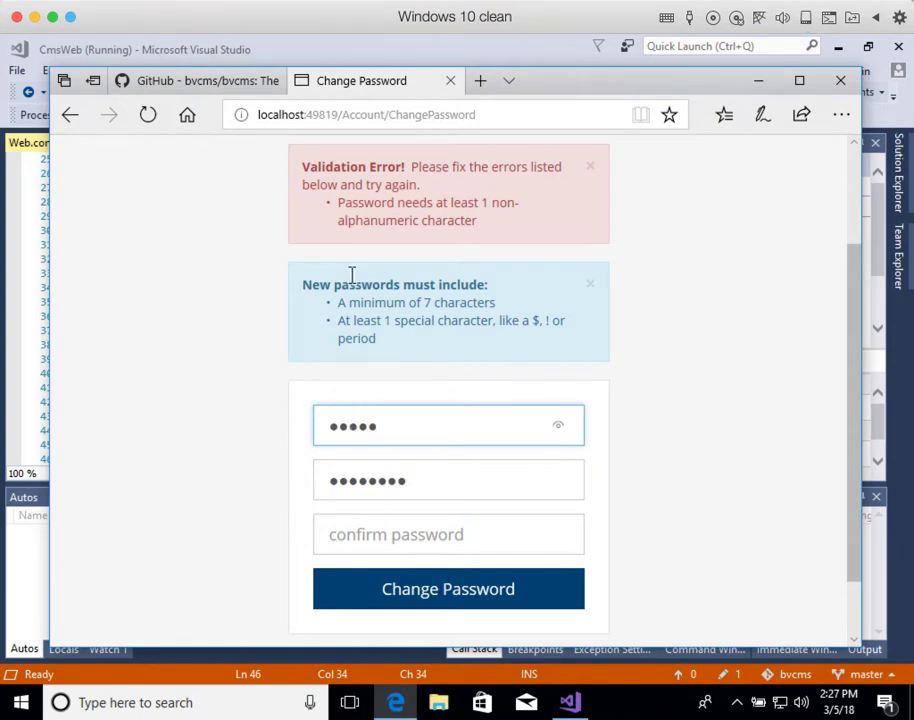
click(365, 533)
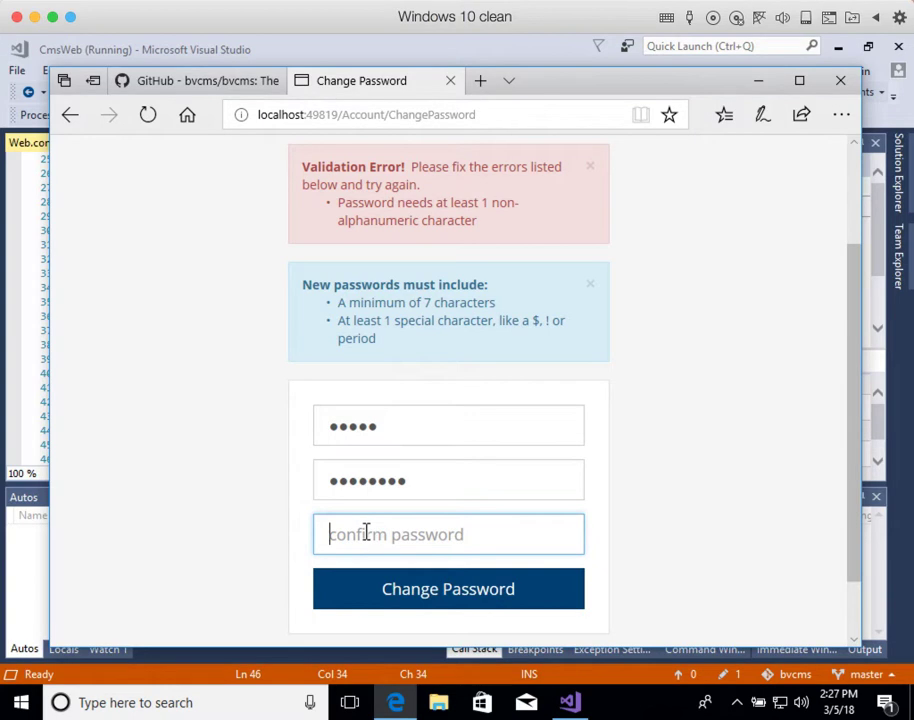
text(•••••••)
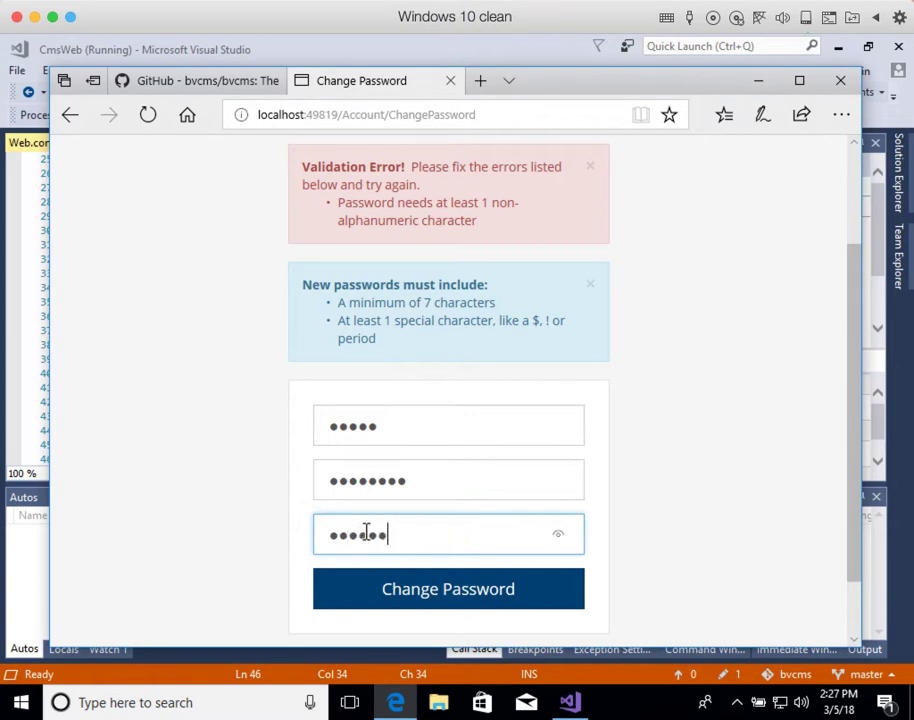
text(•)
click(490, 595)
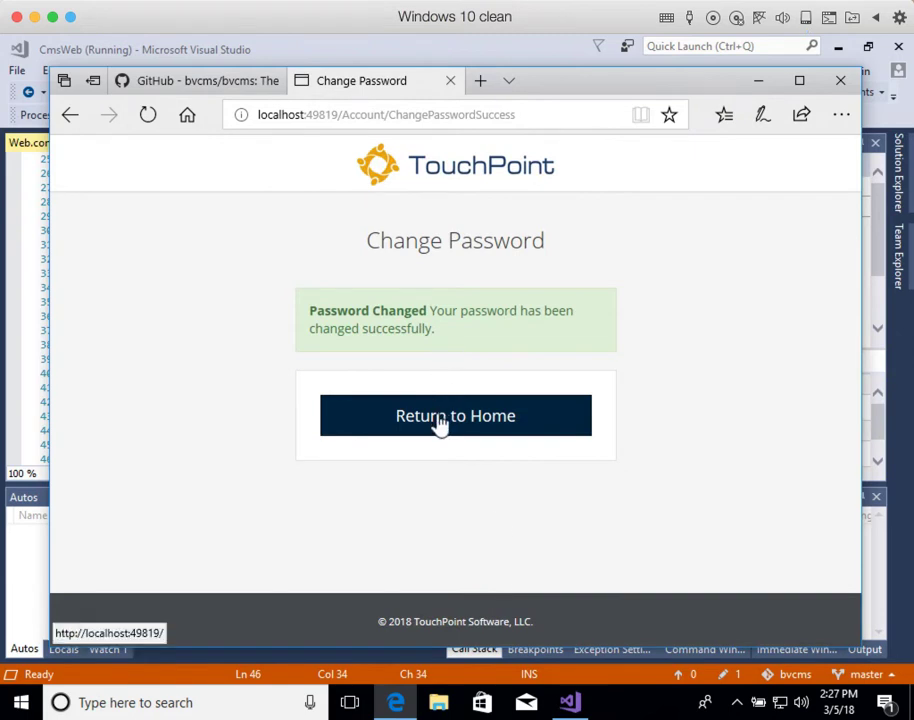
Step: Go to the home dashboard and choose People > Basic Search
click(437, 420)
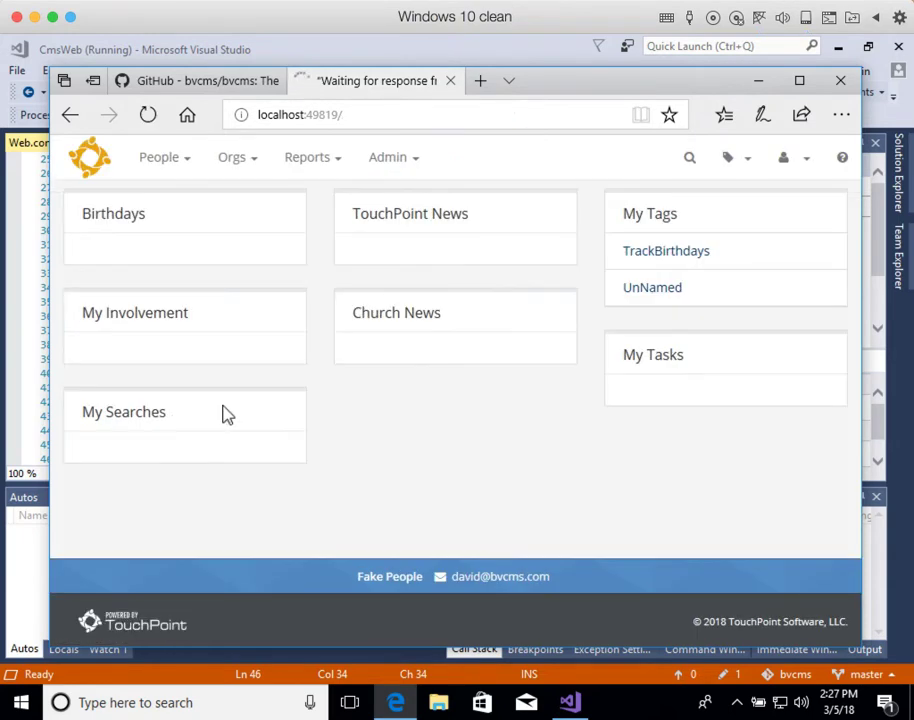
click(176, 164)
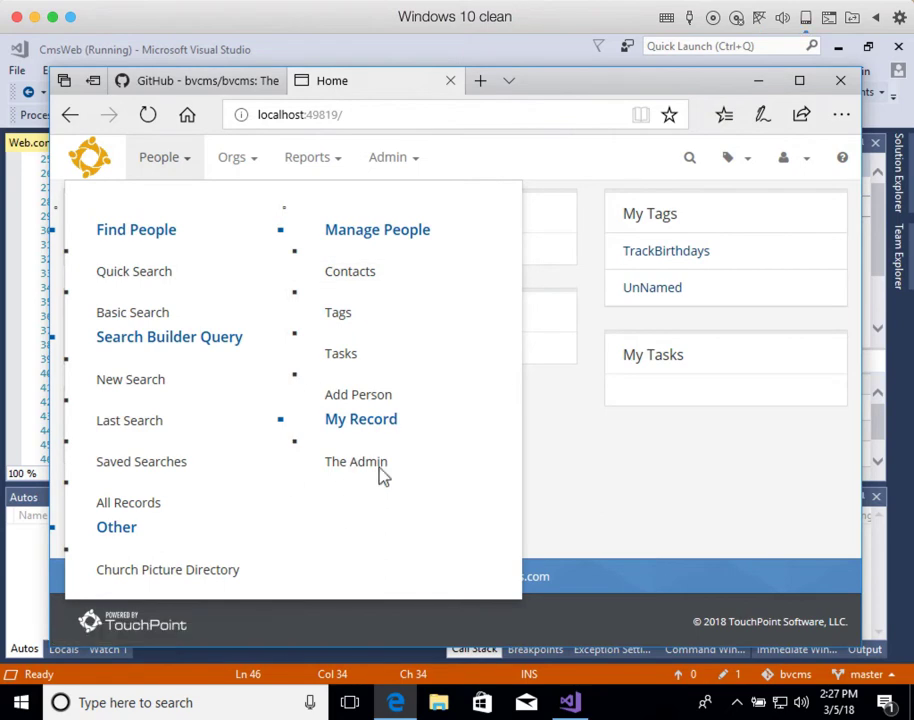
click(527, 499)
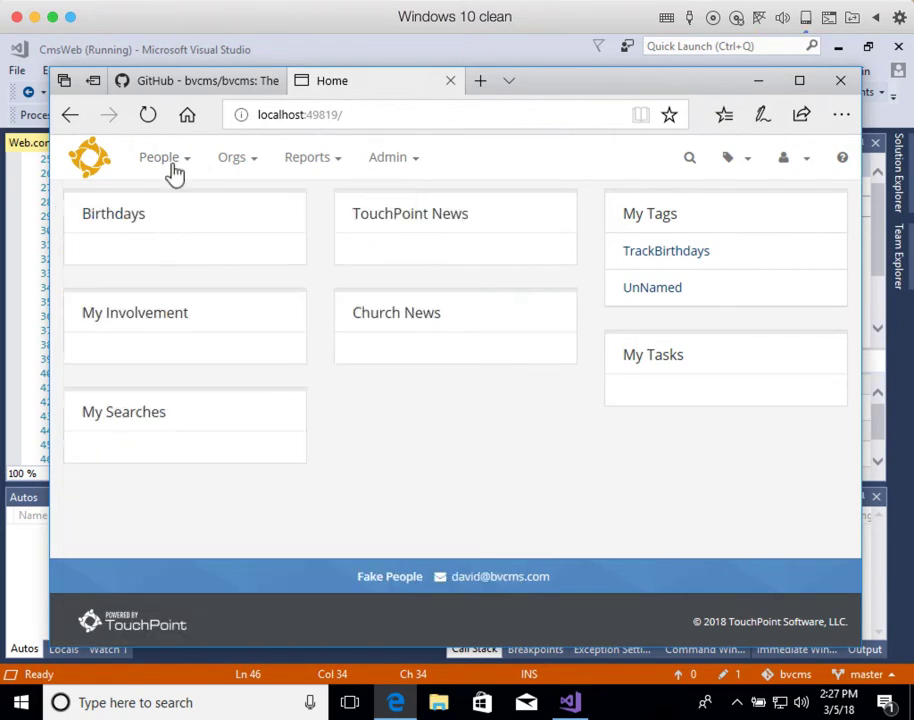
click(172, 165)
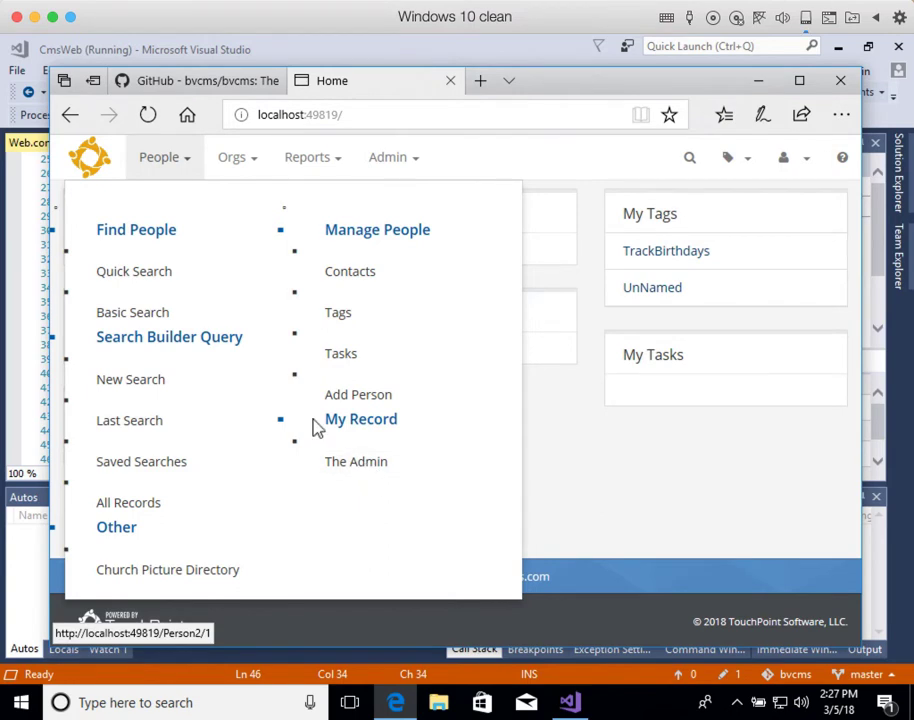
click(152, 321)
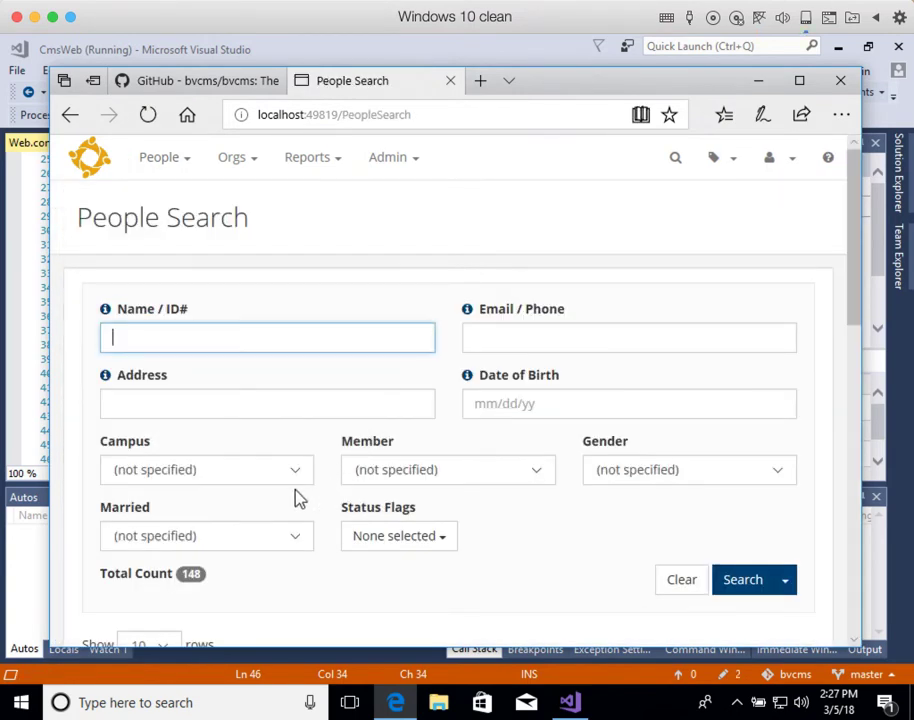
Step: Scroll the 148-person results and open a sample person's record
scroll(486, 567, down, 3)
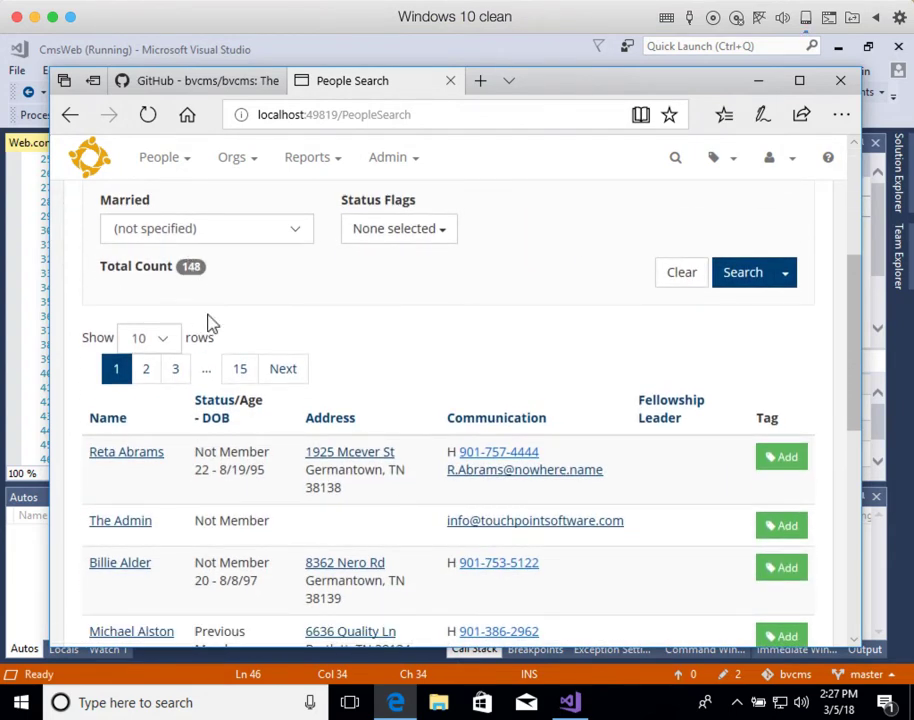
scroll(204, 465, down, 3)
click(133, 400)
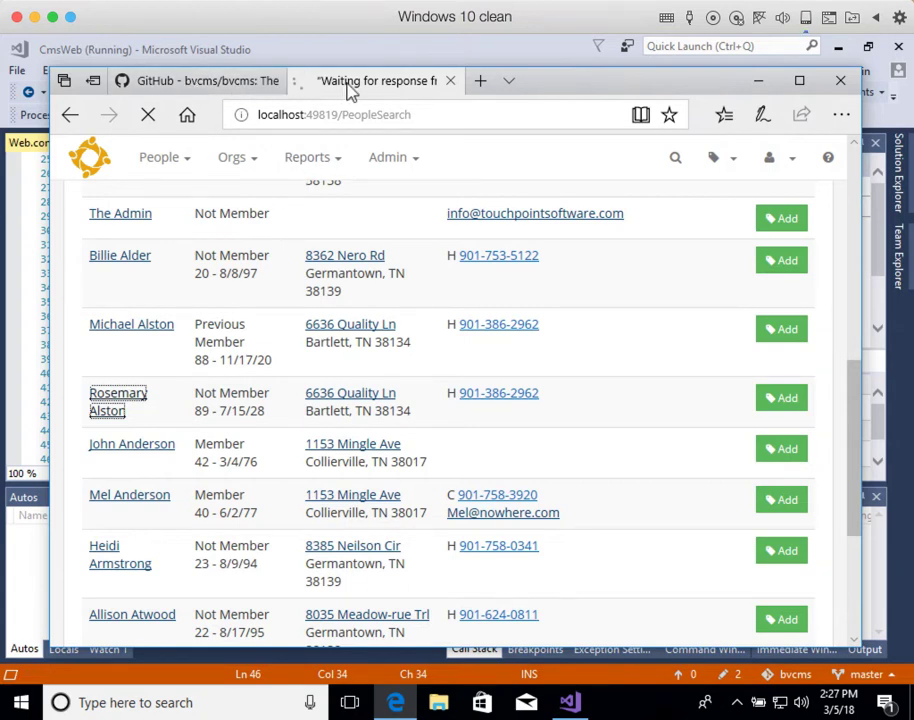
Step: Scroll through the person record's address, family and personal details
mouse_move(227, 89)
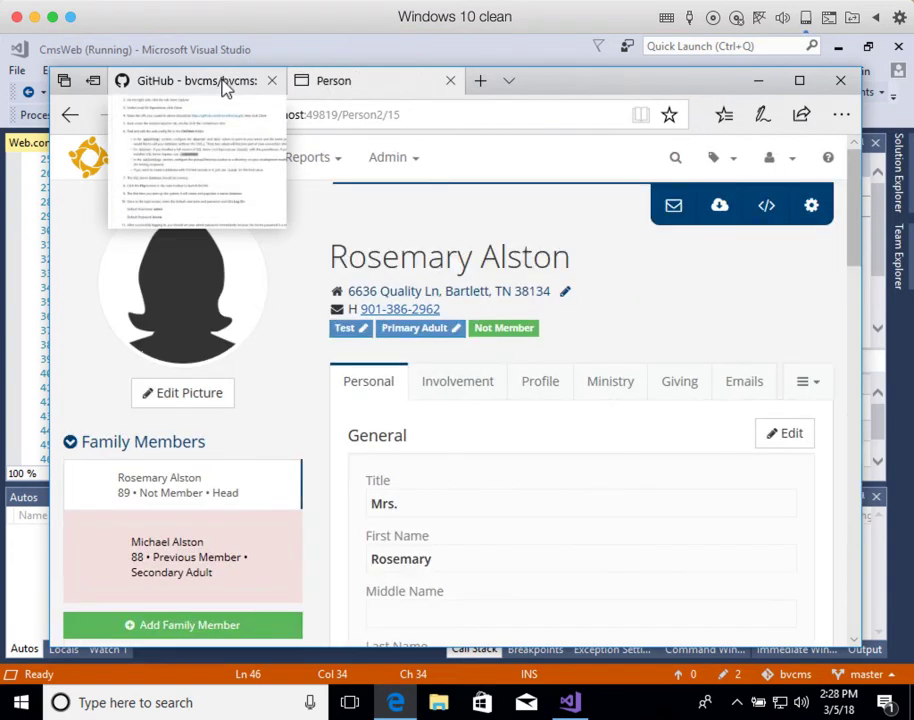
scroll(531, 518, down, 2)
scroll(526, 514, up, 2)
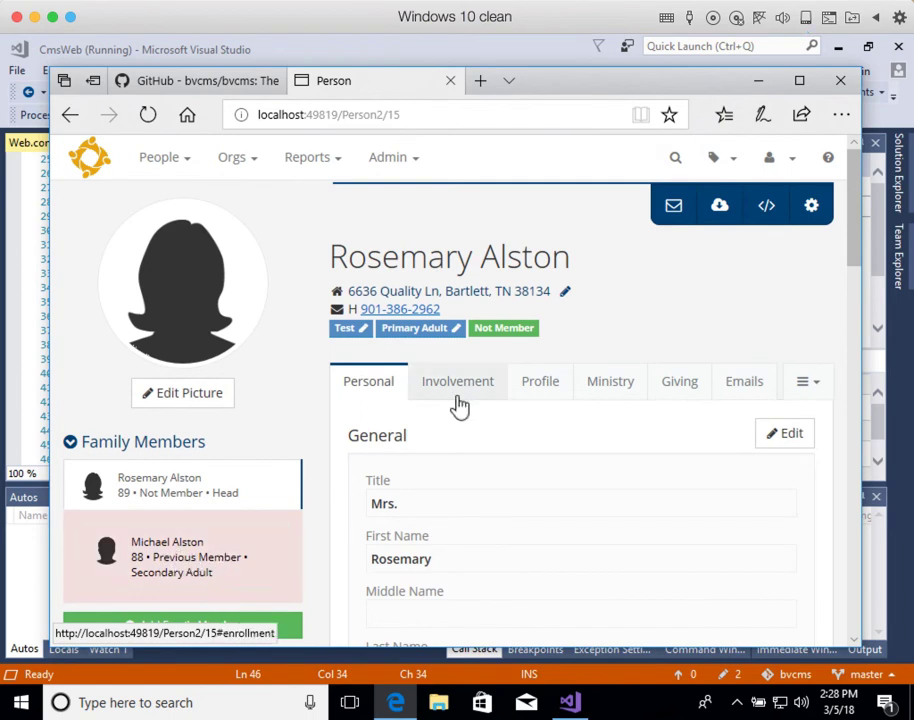
scroll(545, 470, down, 2)
scroll(560, 490, up, 3)
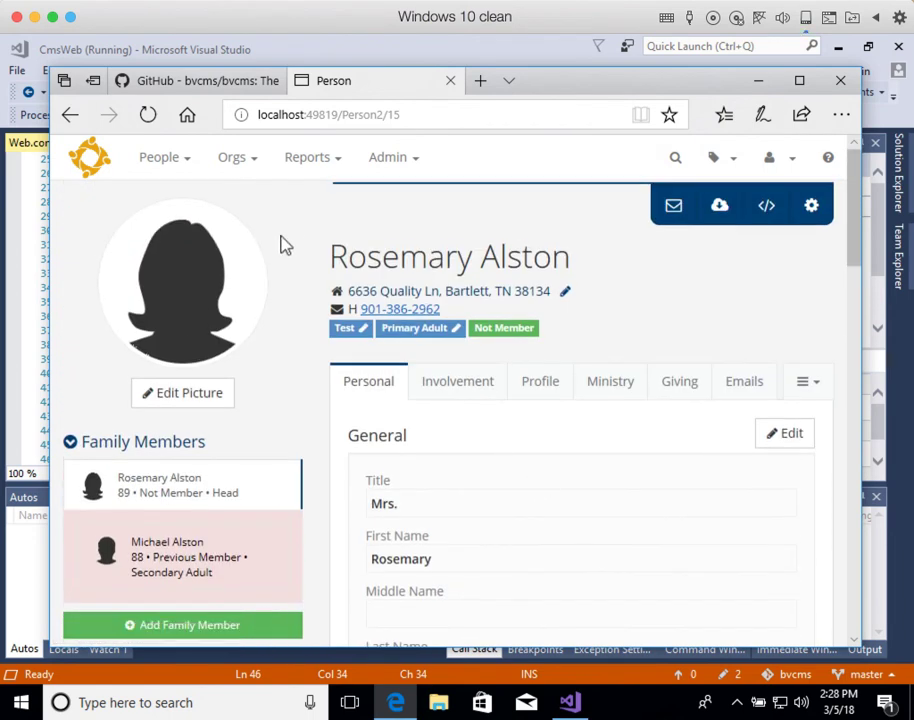
Step: Choose Orgs > Search, and open then dismiss the person's export options
click(186, 163)
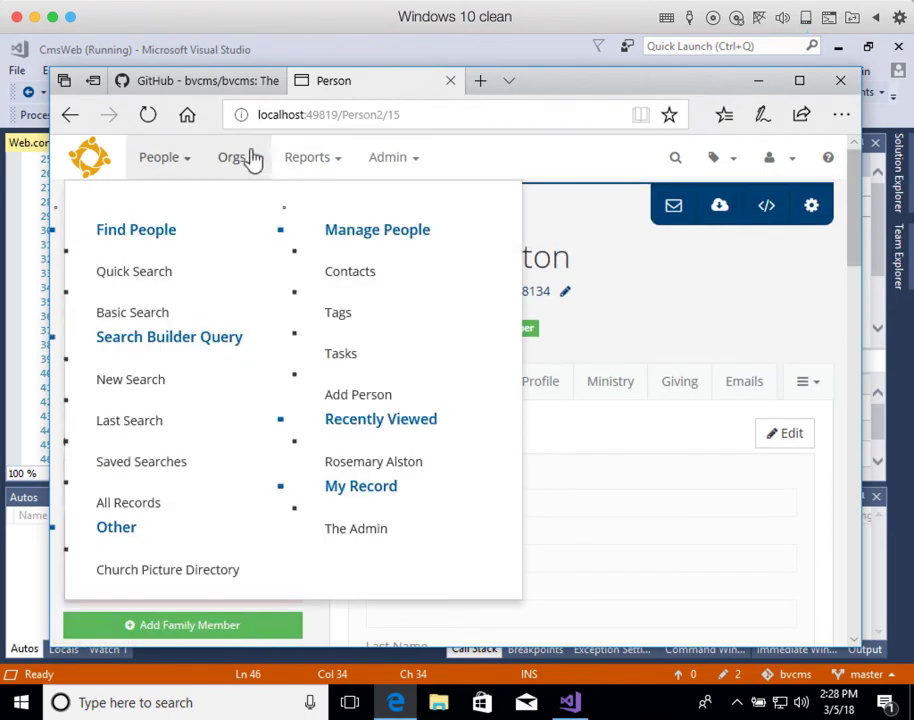
click(243, 161)
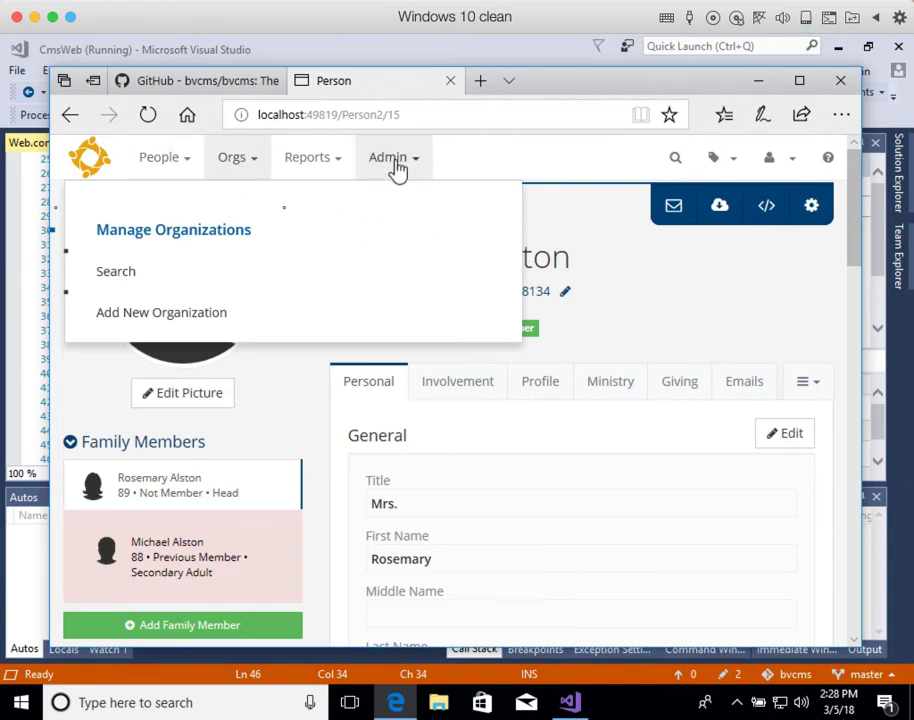
click(98, 278)
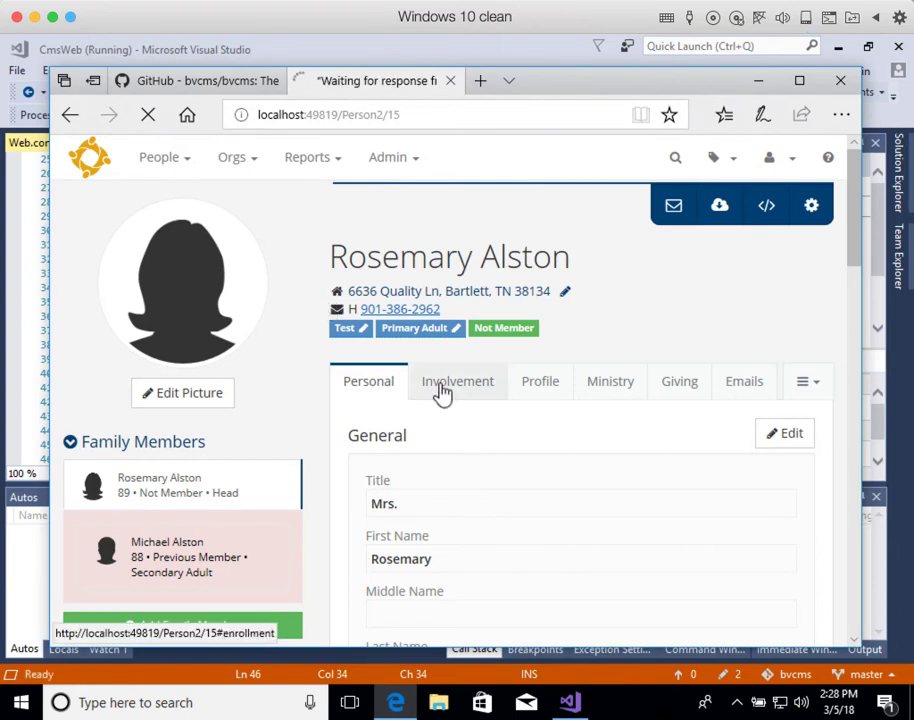
click(721, 208)
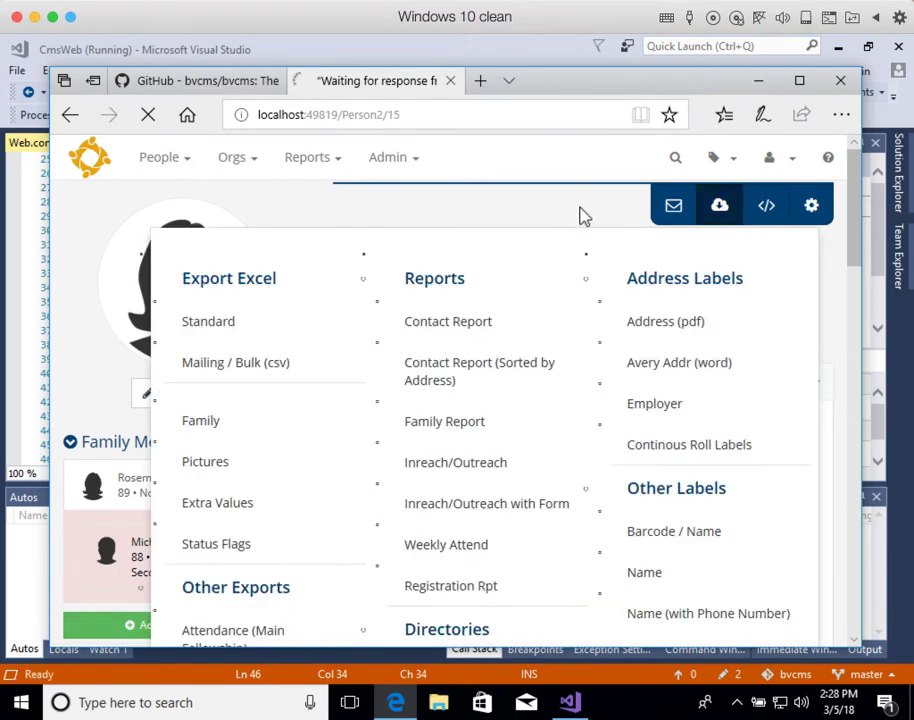
click(584, 216)
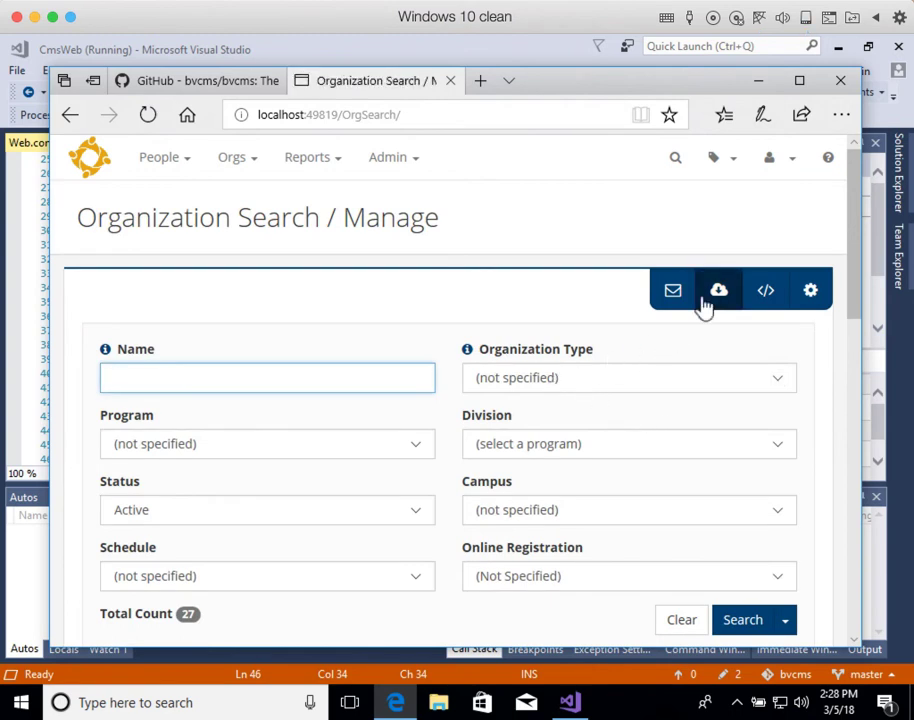
Step: Toggle the organization export menu, refresh the 27-organization list, and reopen the menu
click(712, 296)
click(712, 300)
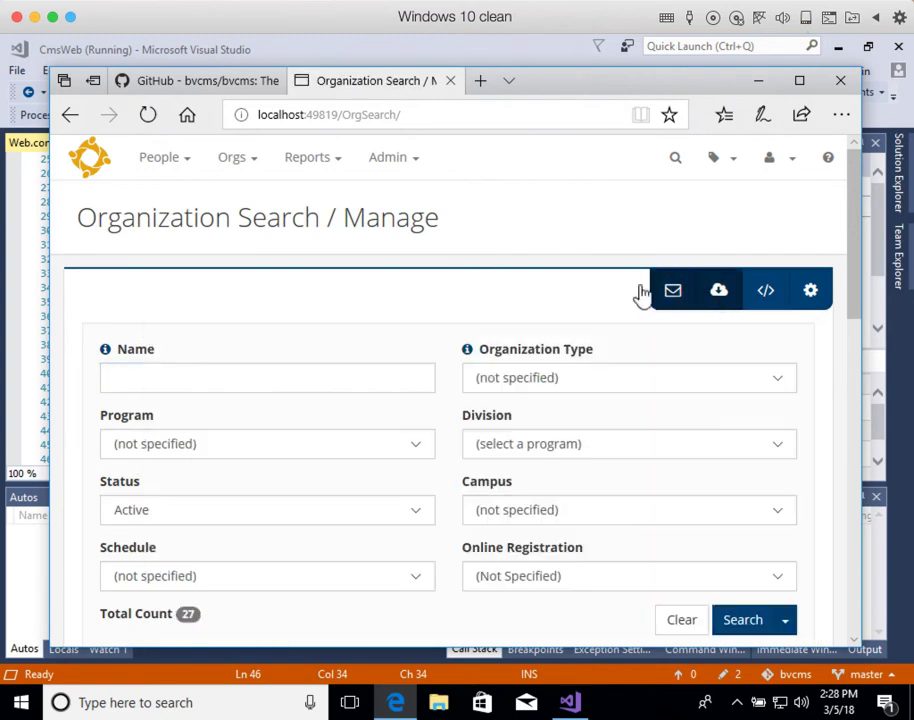
click(150, 116)
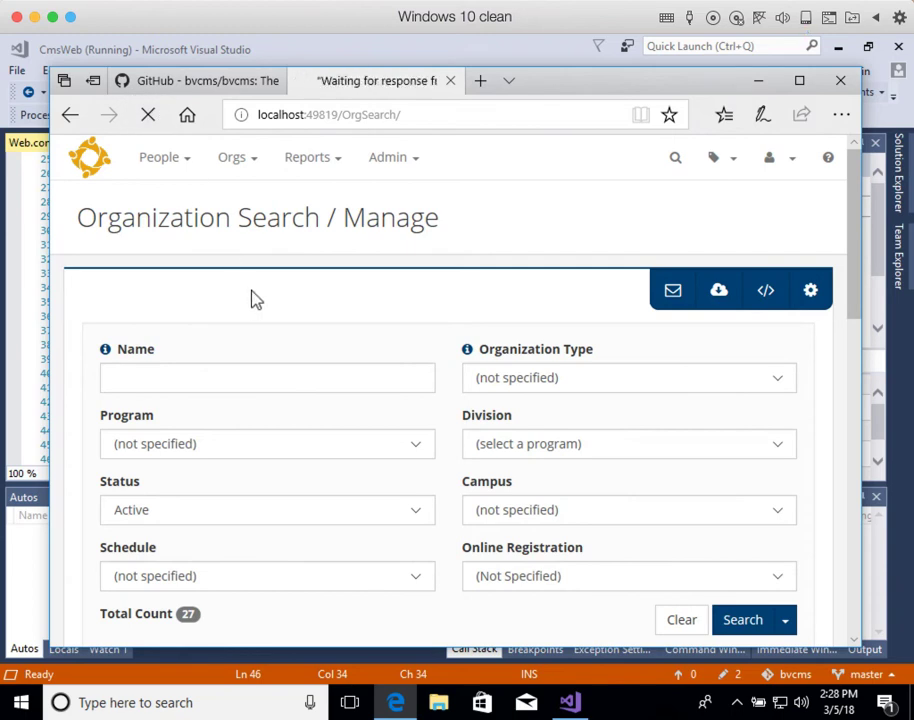
click(712, 297)
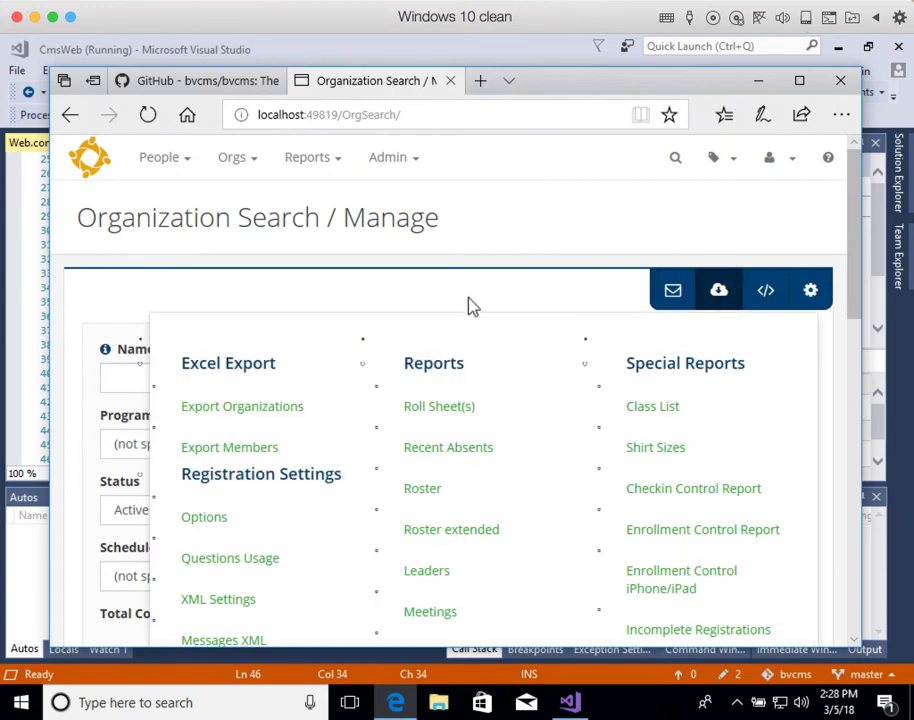
scroll(400, 341, down, 10)
scroll(380, 388, up, 10)
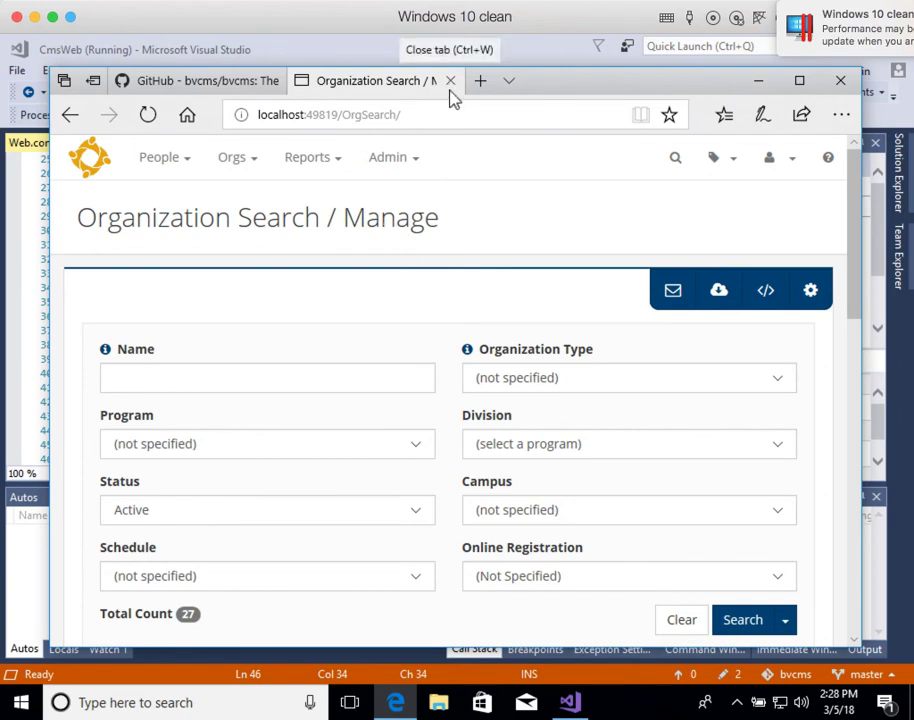
Step: Close all Edge tabs and relaunch Edge from the taskbar
click(841, 83)
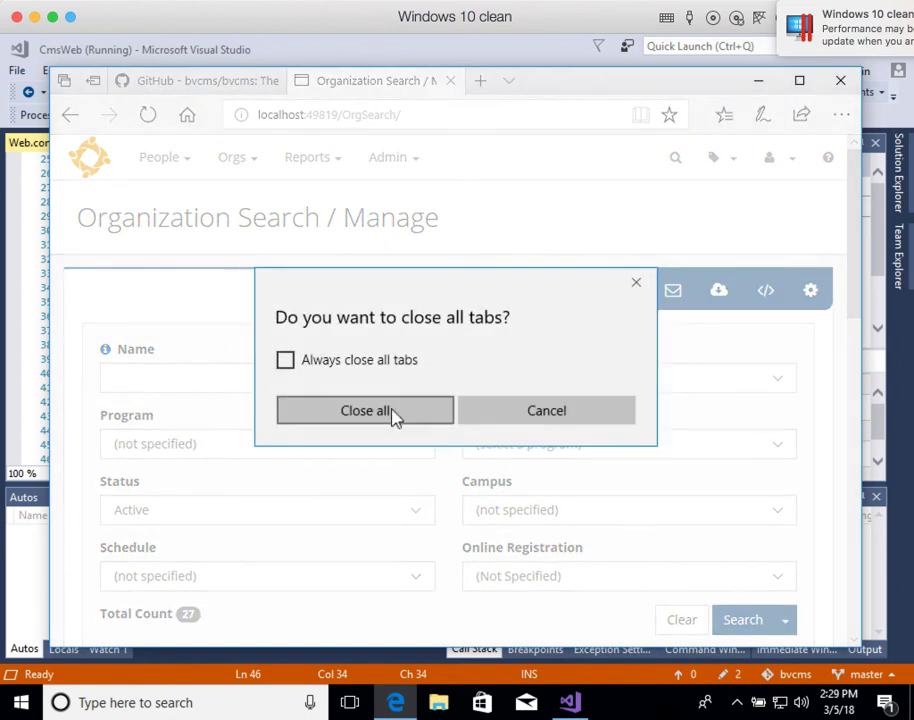
click(392, 416)
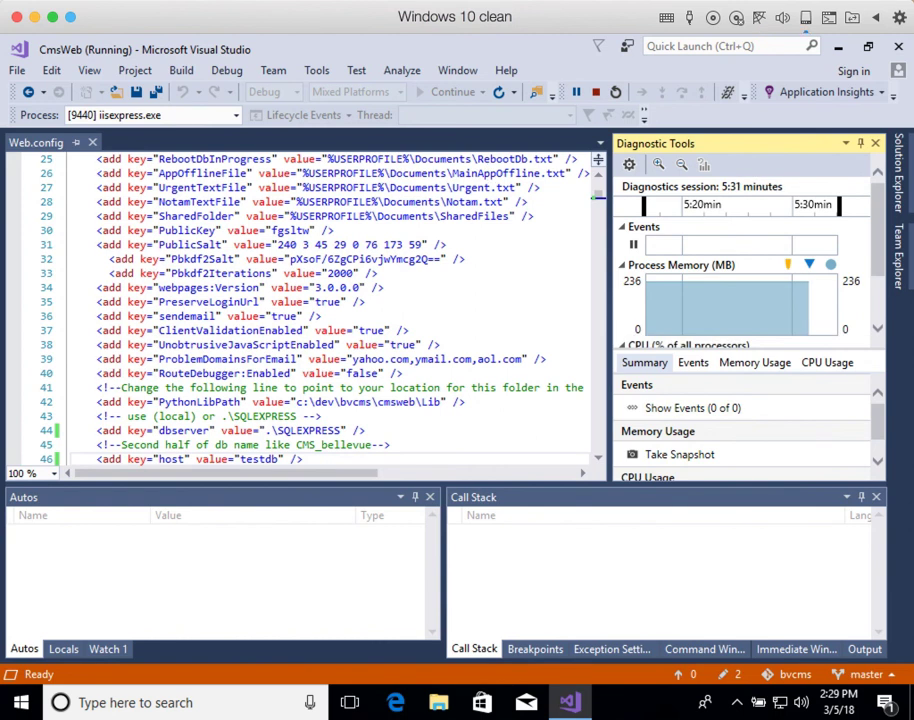
click(409, 708)
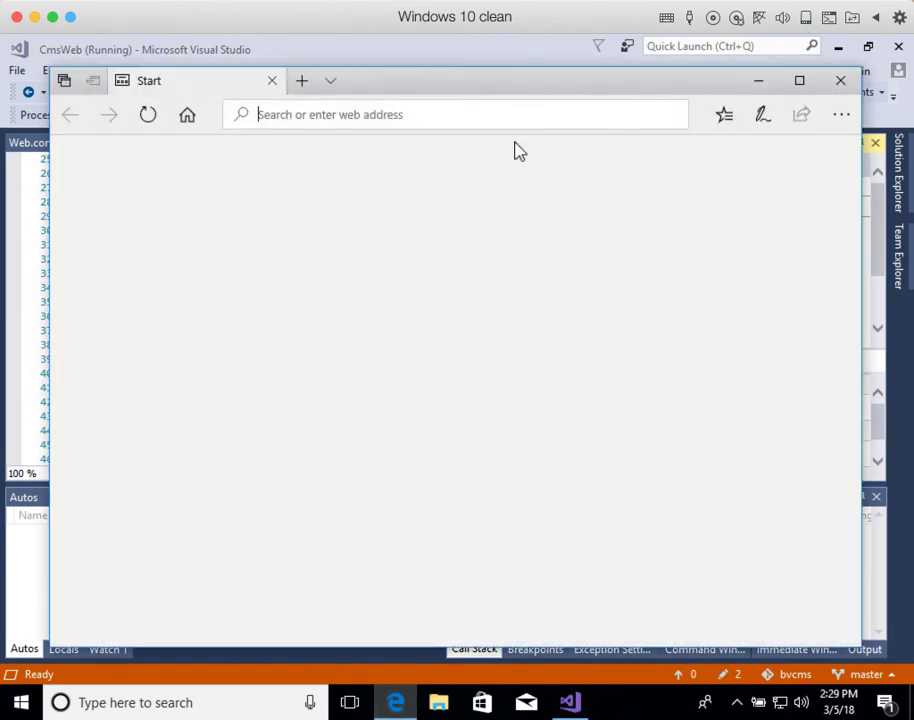
Step: Go to localhost and enter admin with the new password on the logon page
click(518, 114)
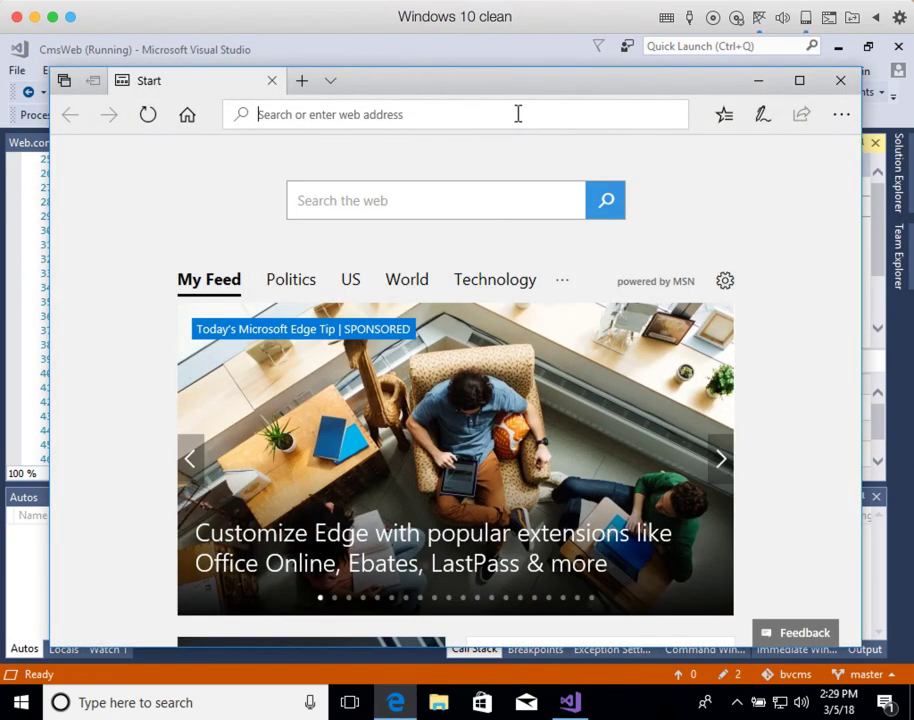
text(localhost:49819/)
key(Return)
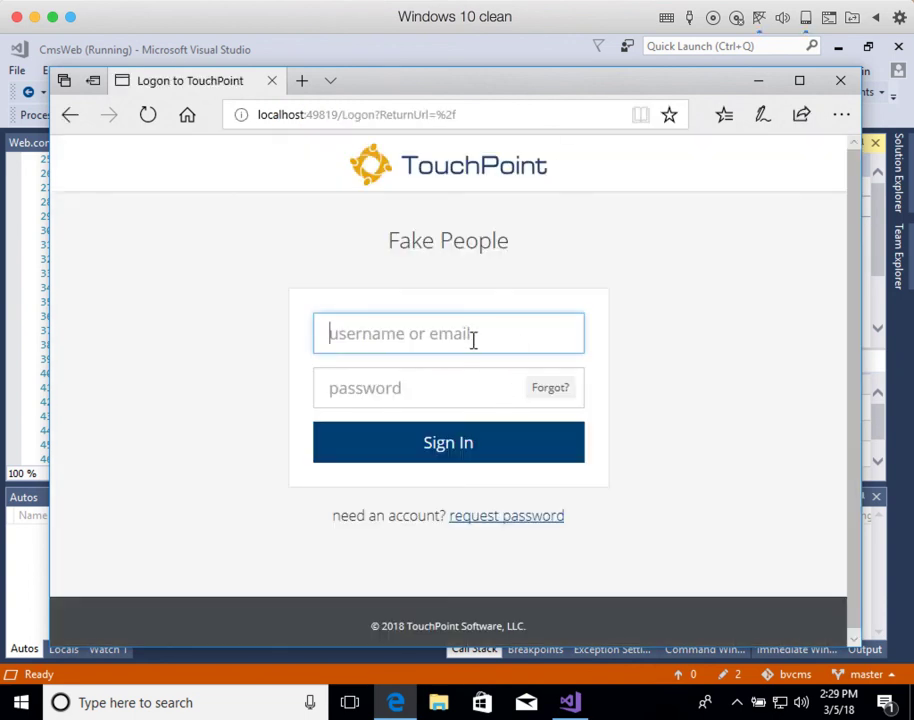
text(admin)
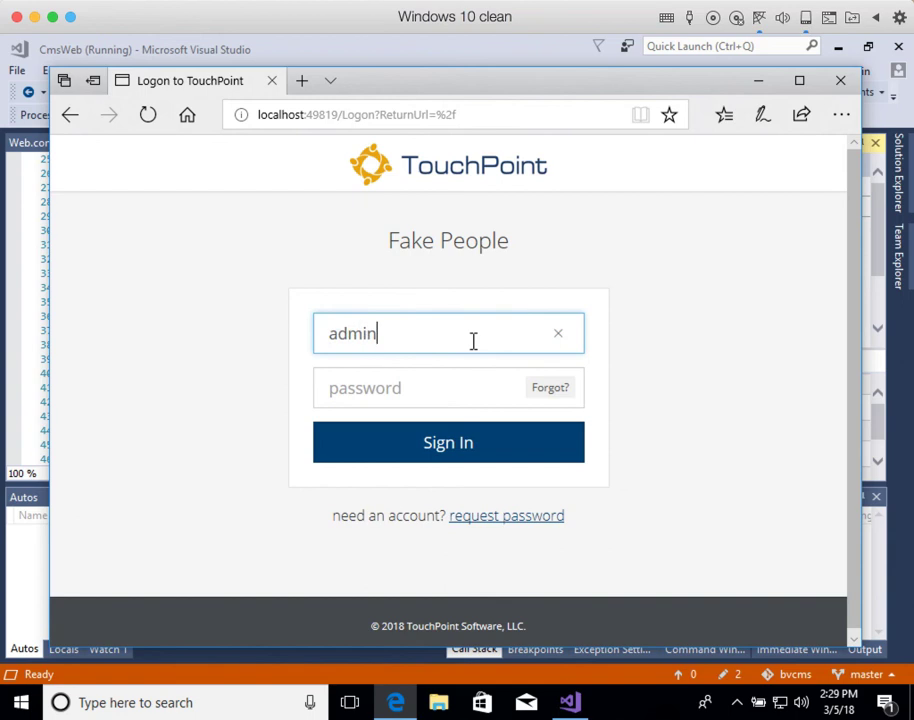
key(Tab)
text(•)
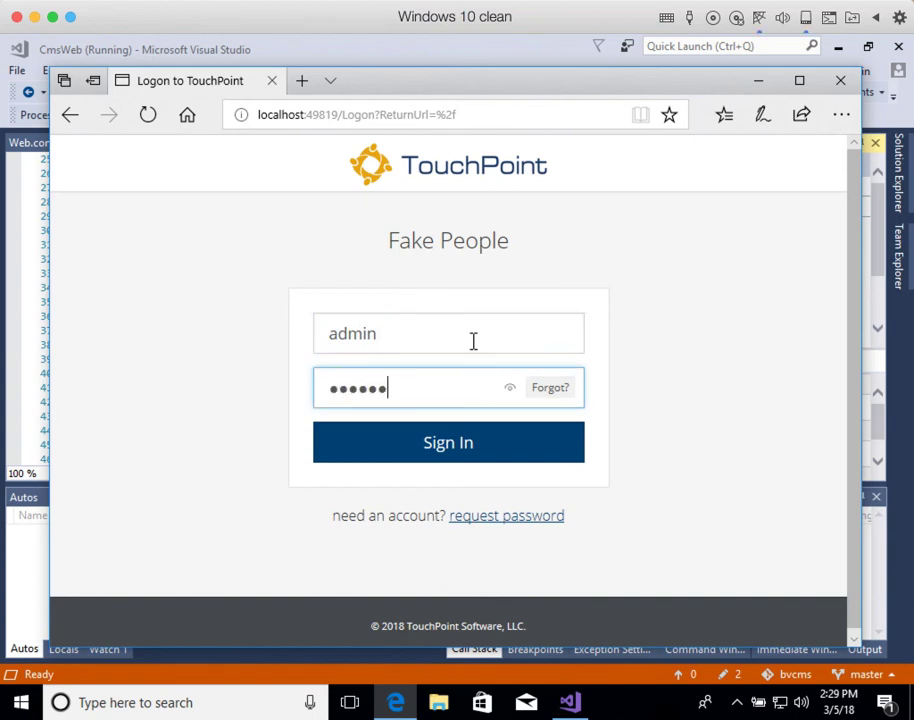
Step: Sign in with the new admin password, then open and close the People menu on Home
click(460, 448)
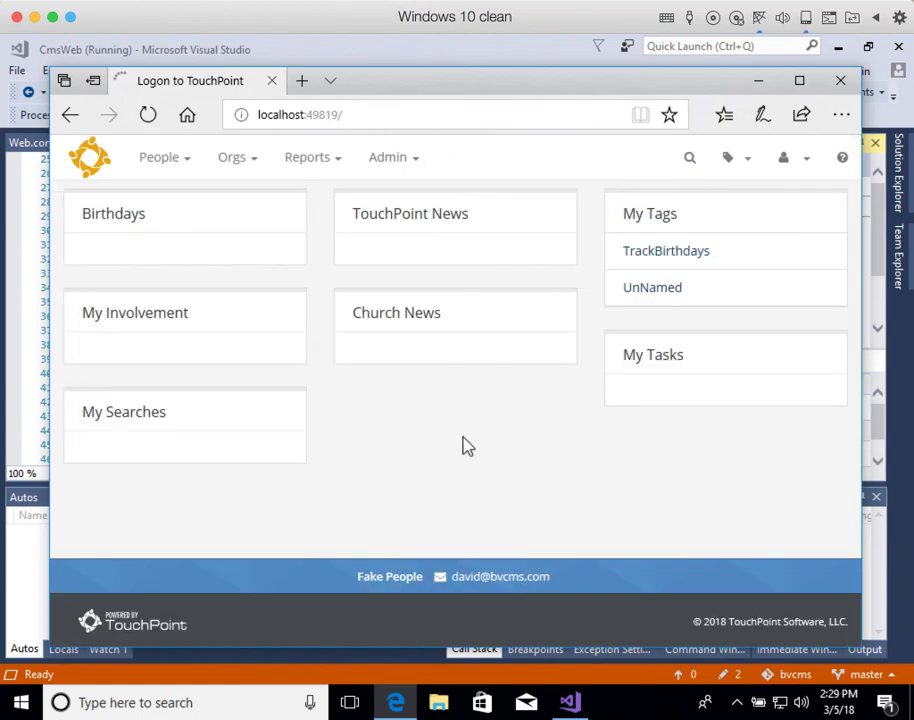
click(170, 165)
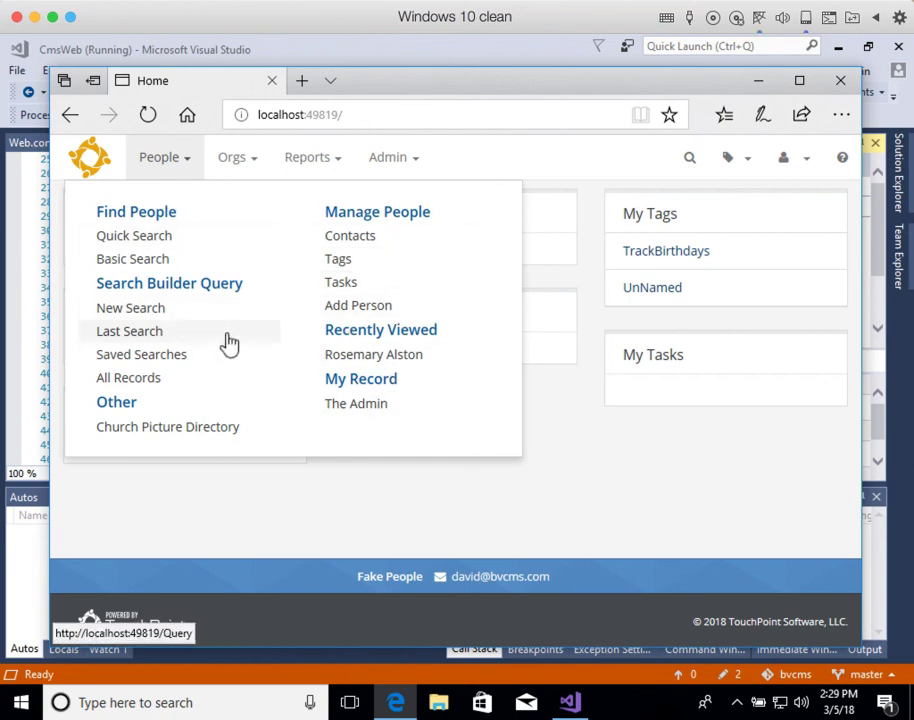
click(476, 466)
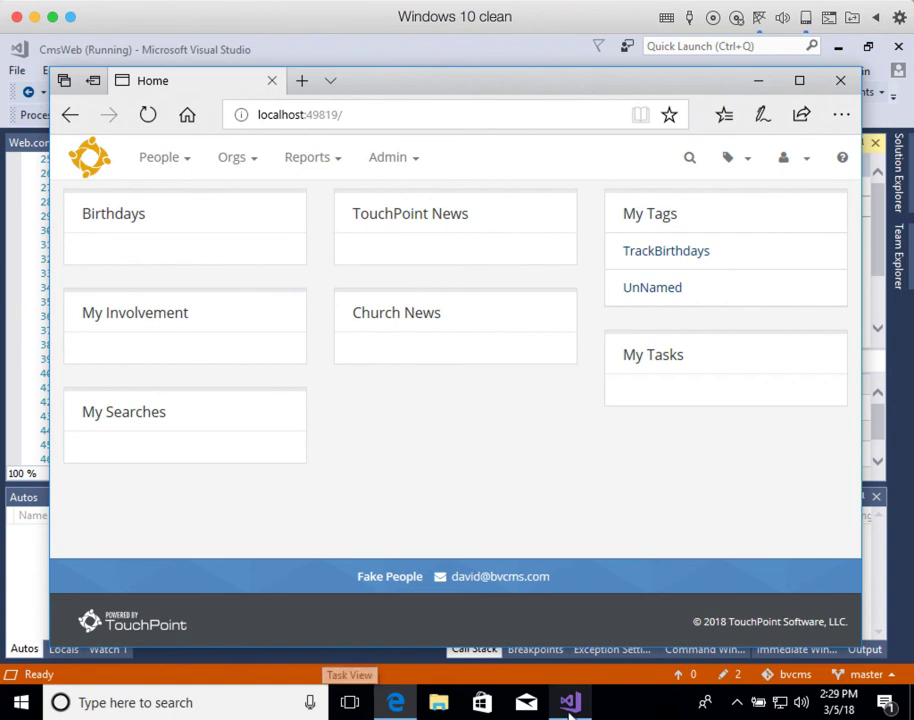
click(441, 0)
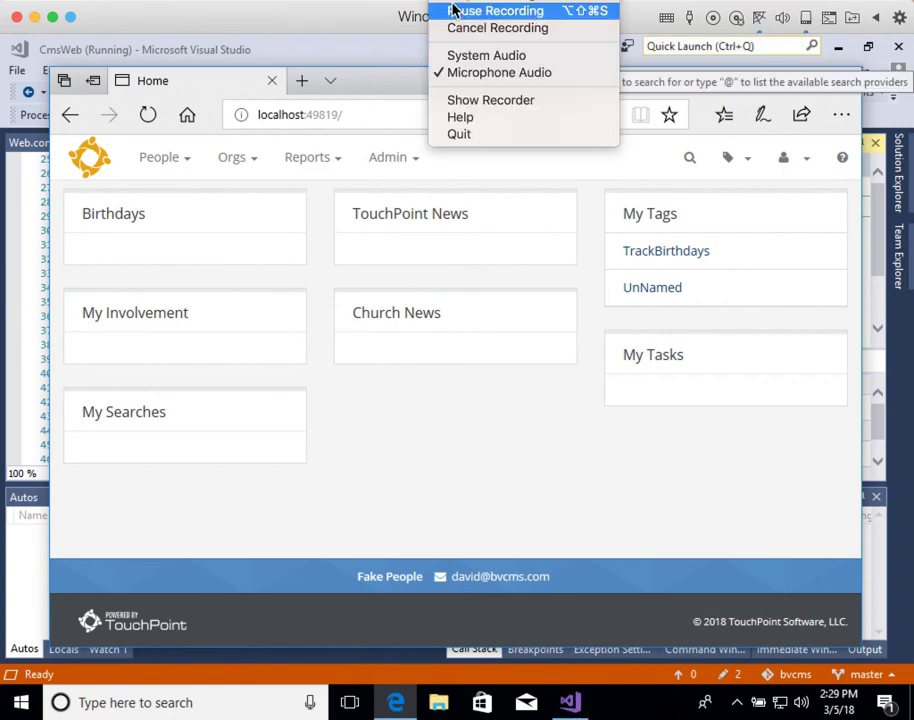